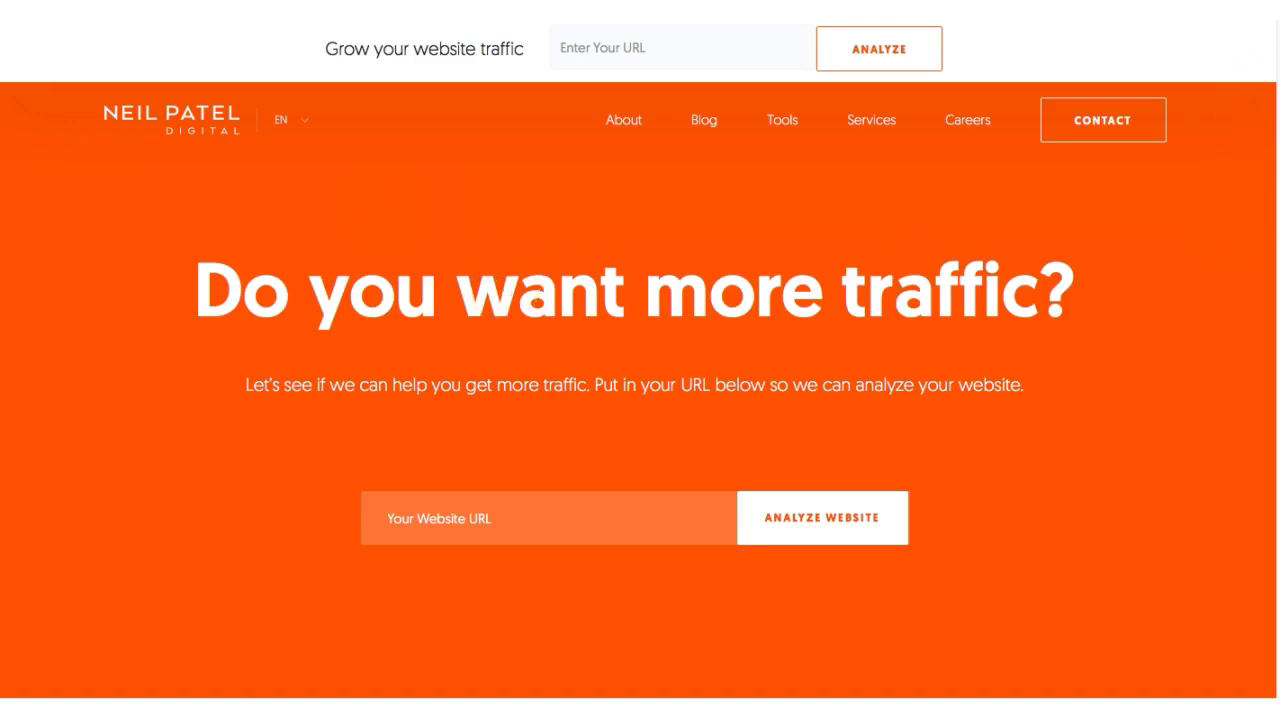
# - Scroll down the Neil Patel homepage from the traffic hero into the case studies
pyautogui.scroll(-3, 640, 400)
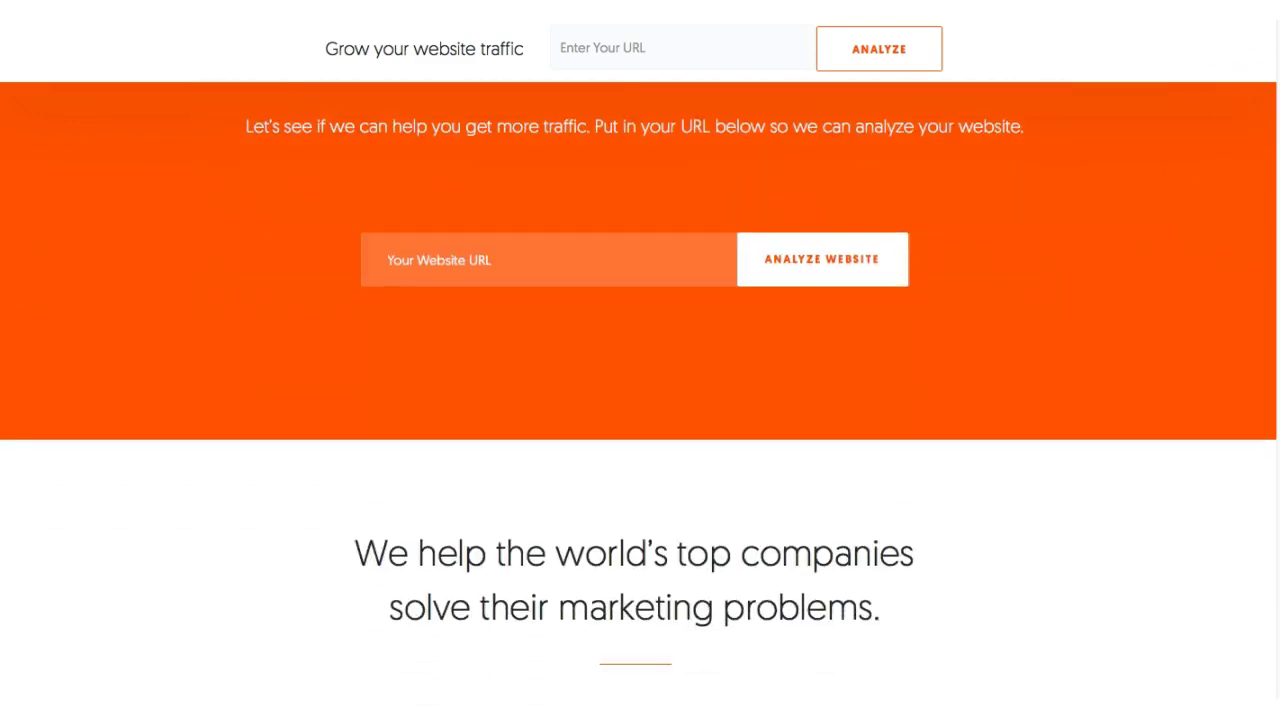
pyautogui.scroll(-5, 640, 400)
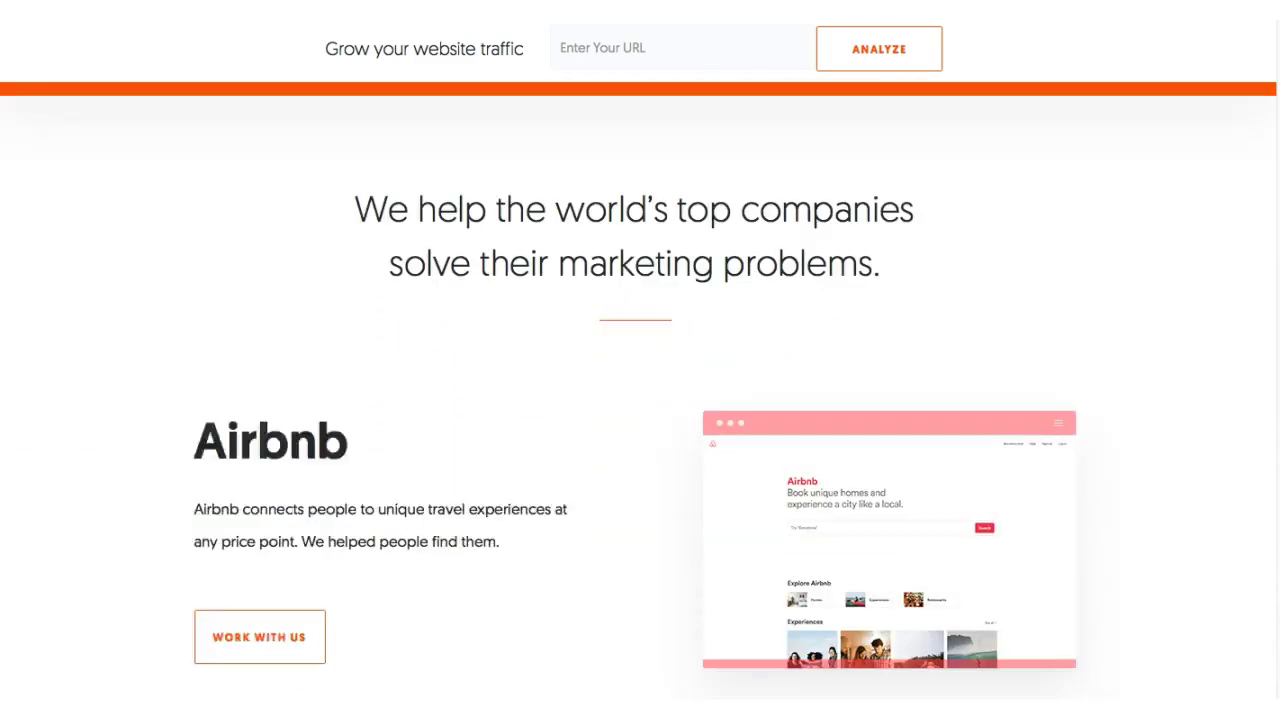
pyautogui.scroll(-1, 640, 400)
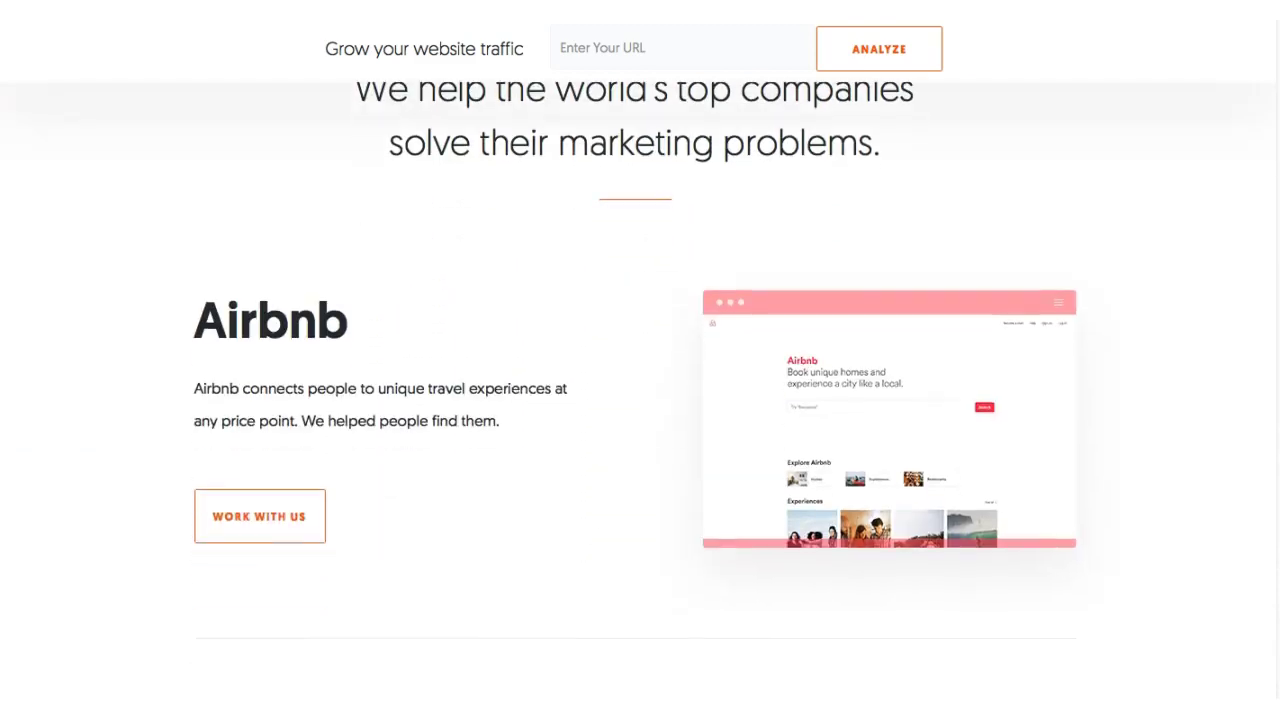
pyautogui.scroll(-3, 640, 400)
pyautogui.scroll(-3, 640, 400)
pyautogui.scroll(10, 640, 400)
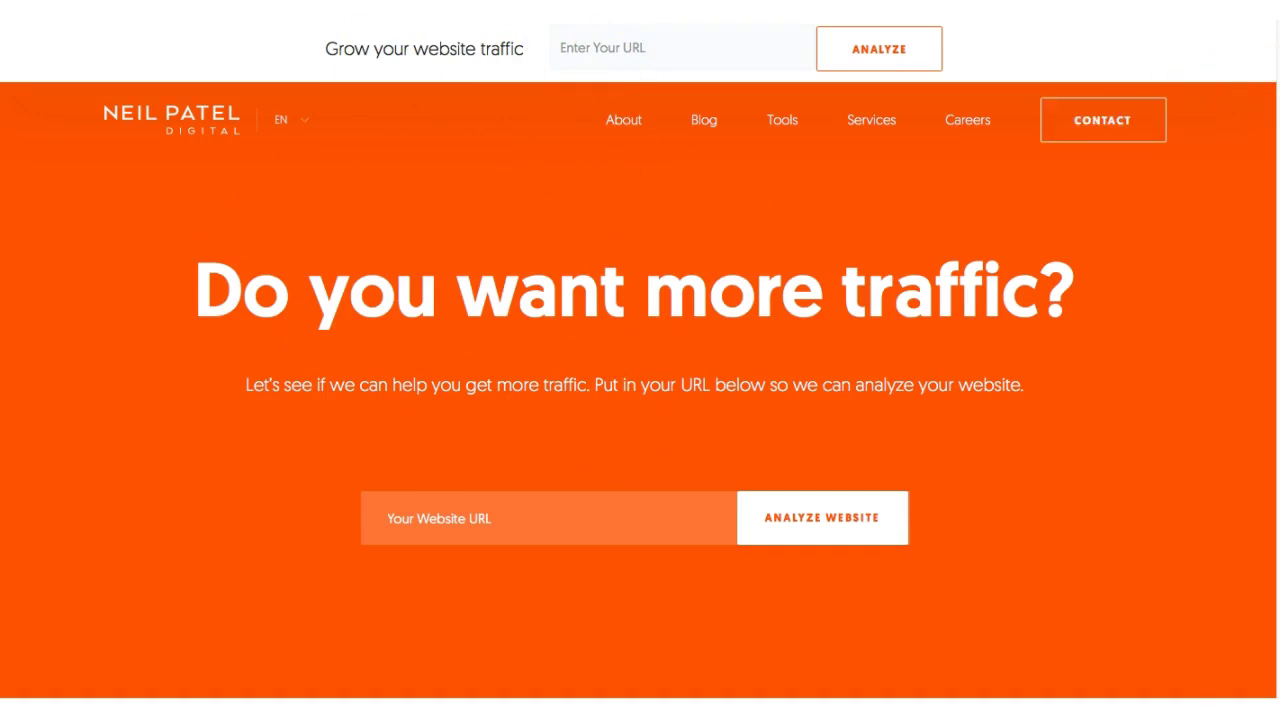
# - Continue past the three service cards down to the 'Let's talk about your goals' form
pyautogui.scroll(-15, 640, 390)
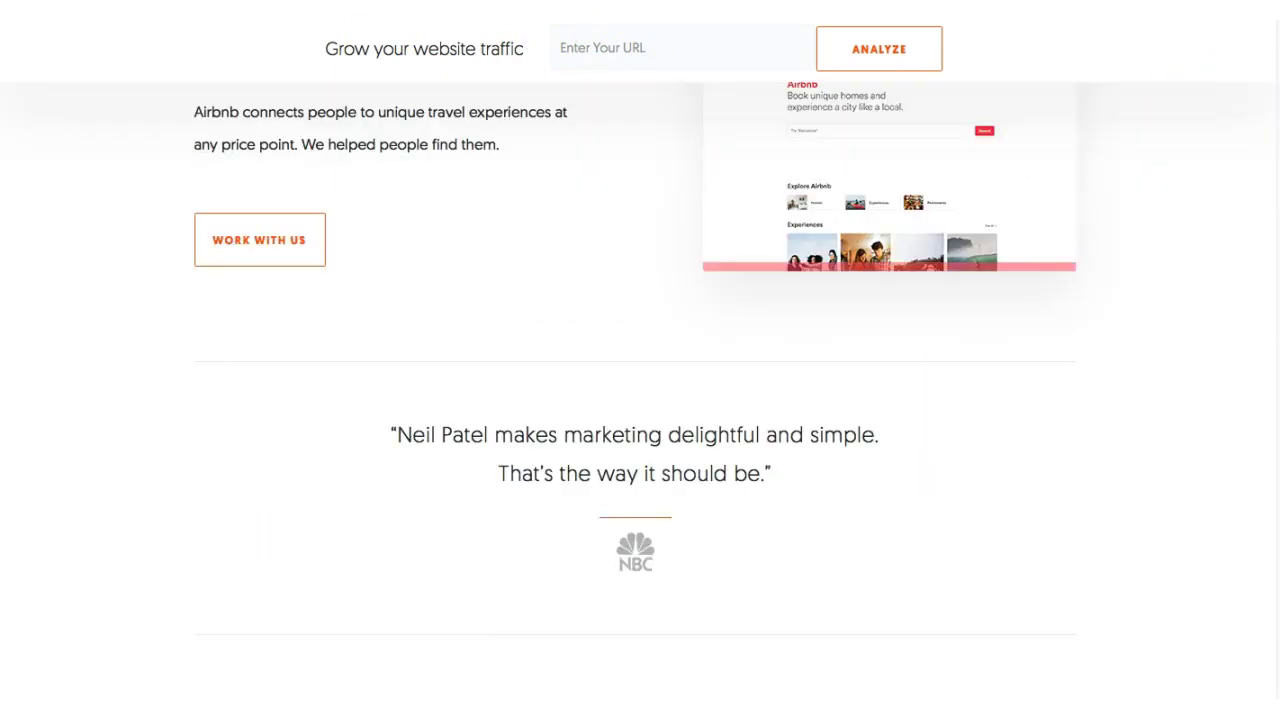
pyautogui.scroll(-1, 640, 390)
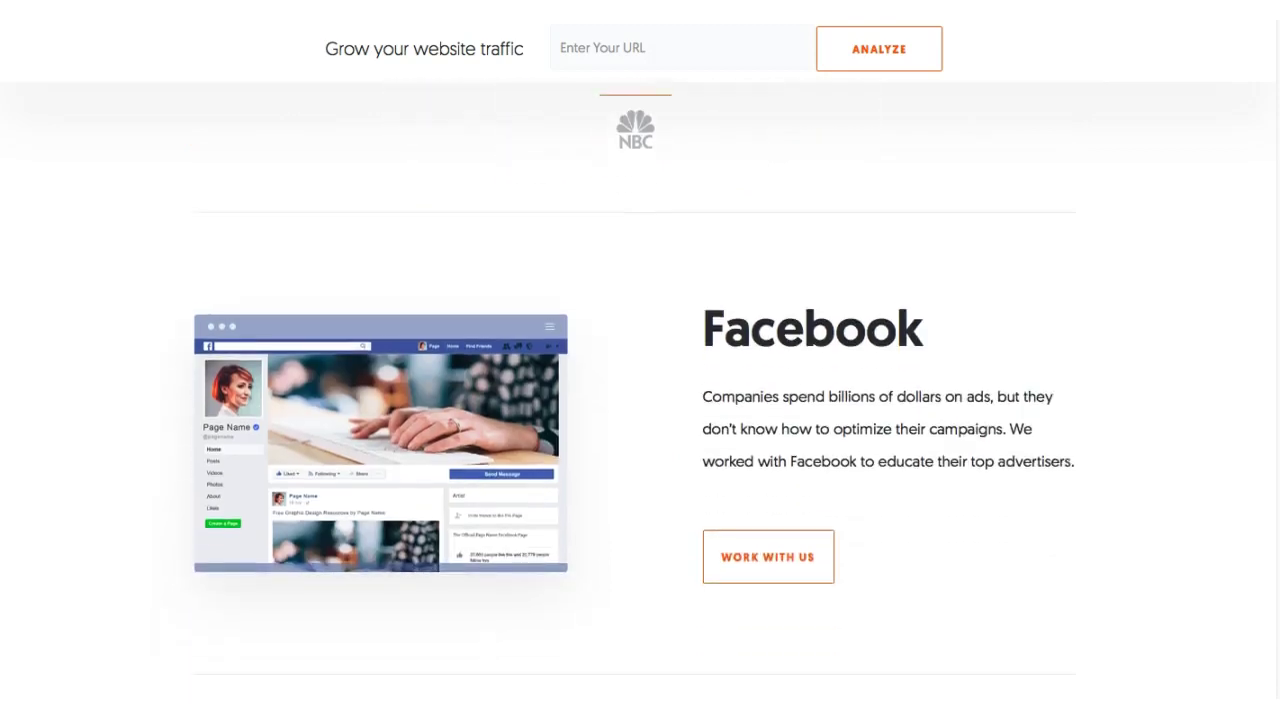
pyautogui.scroll(-5, 640, 390)
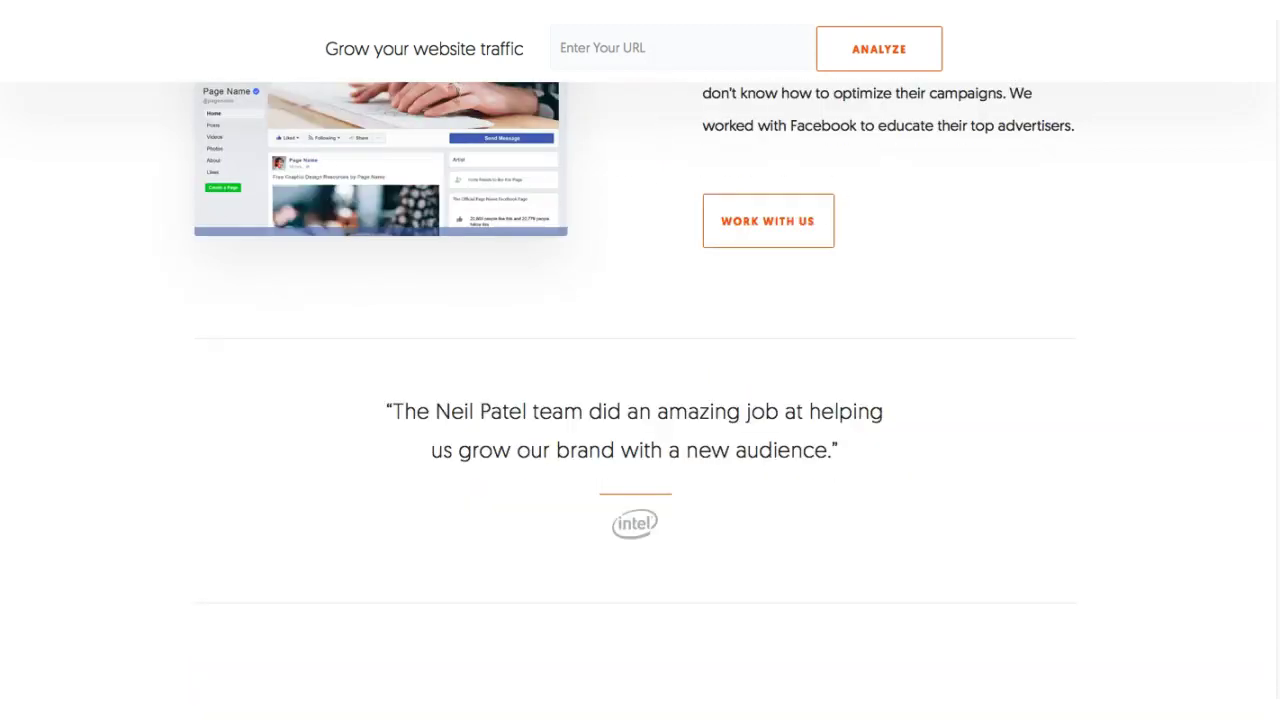
pyautogui.scroll(-17, 640, 390)
pyautogui.scroll(-20, 640, 390)
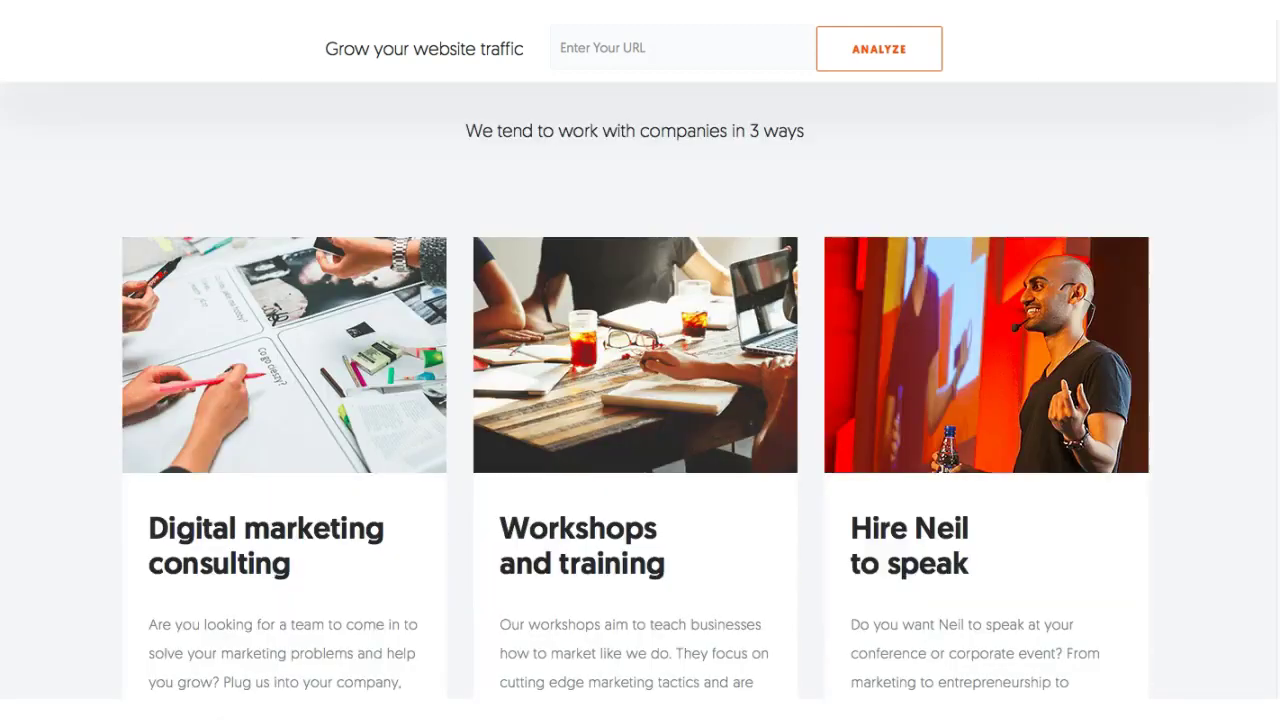
pyautogui.scroll(-3, 640, 390)
pyautogui.scroll(1, 640, 390)
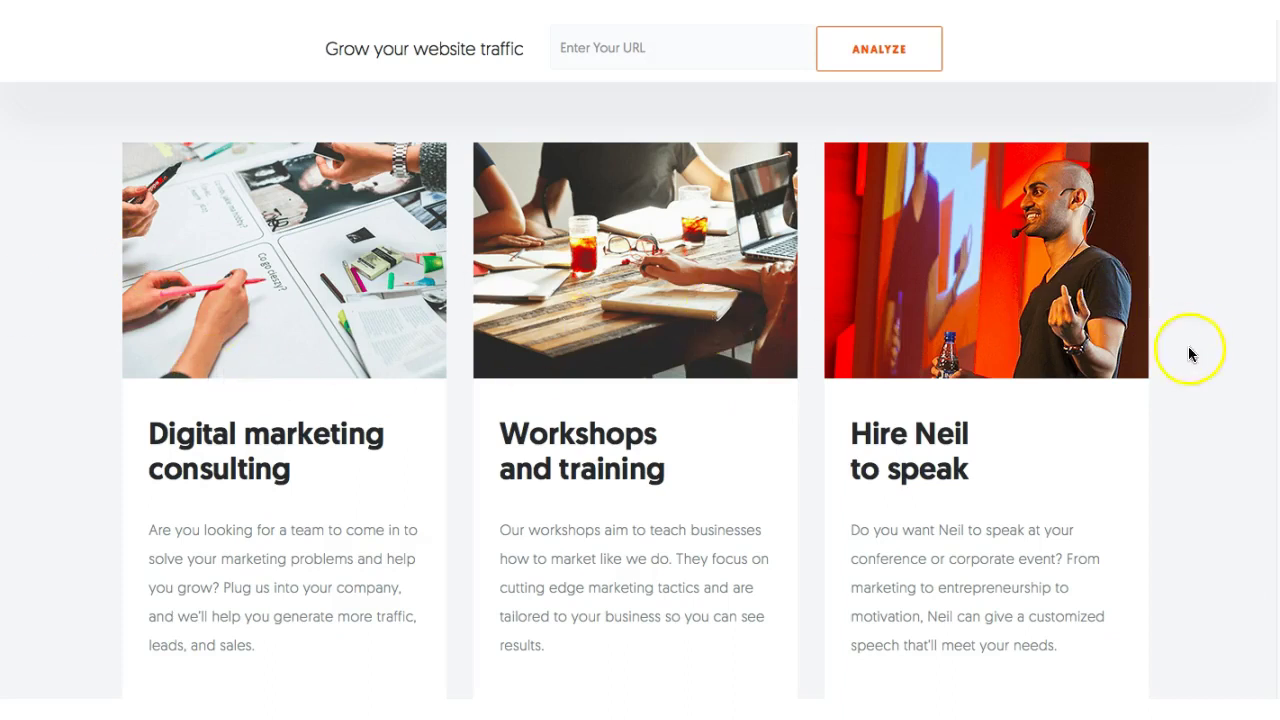
pyautogui.scroll(-1, 636, 389)
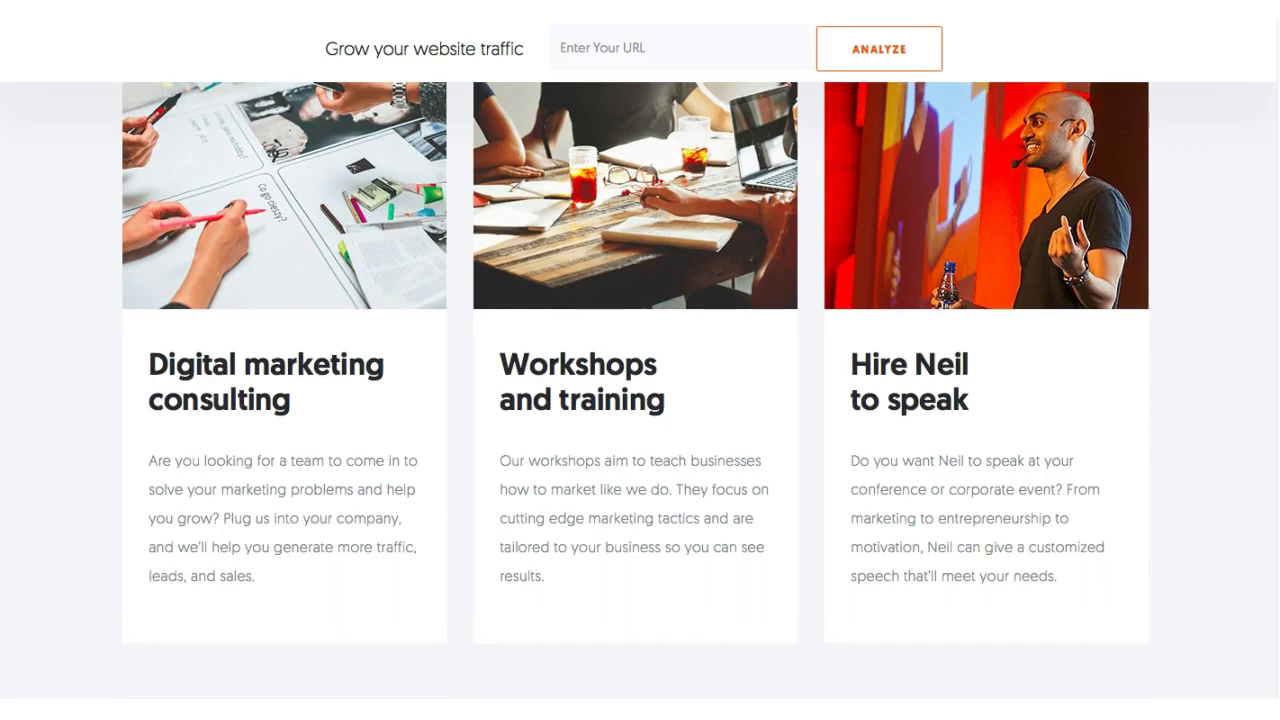
pyautogui.scroll(-10, 640, 390)
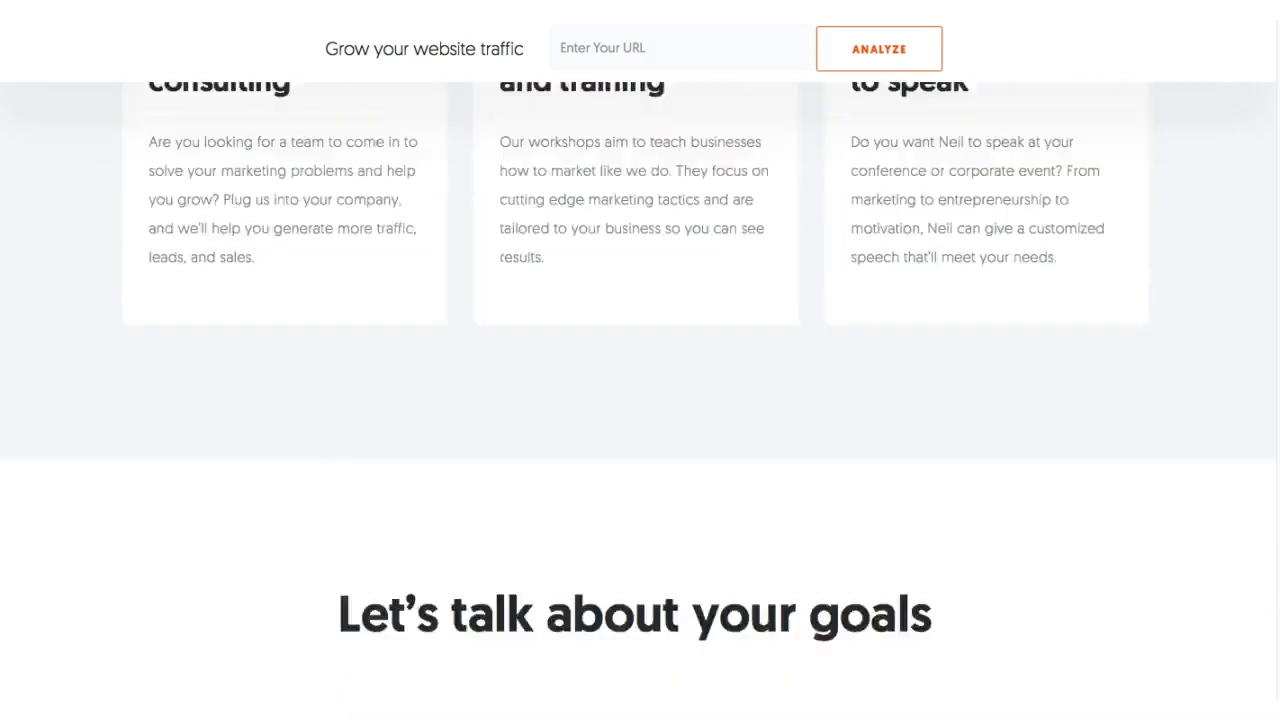
pyautogui.scroll(-2, 640, 430)
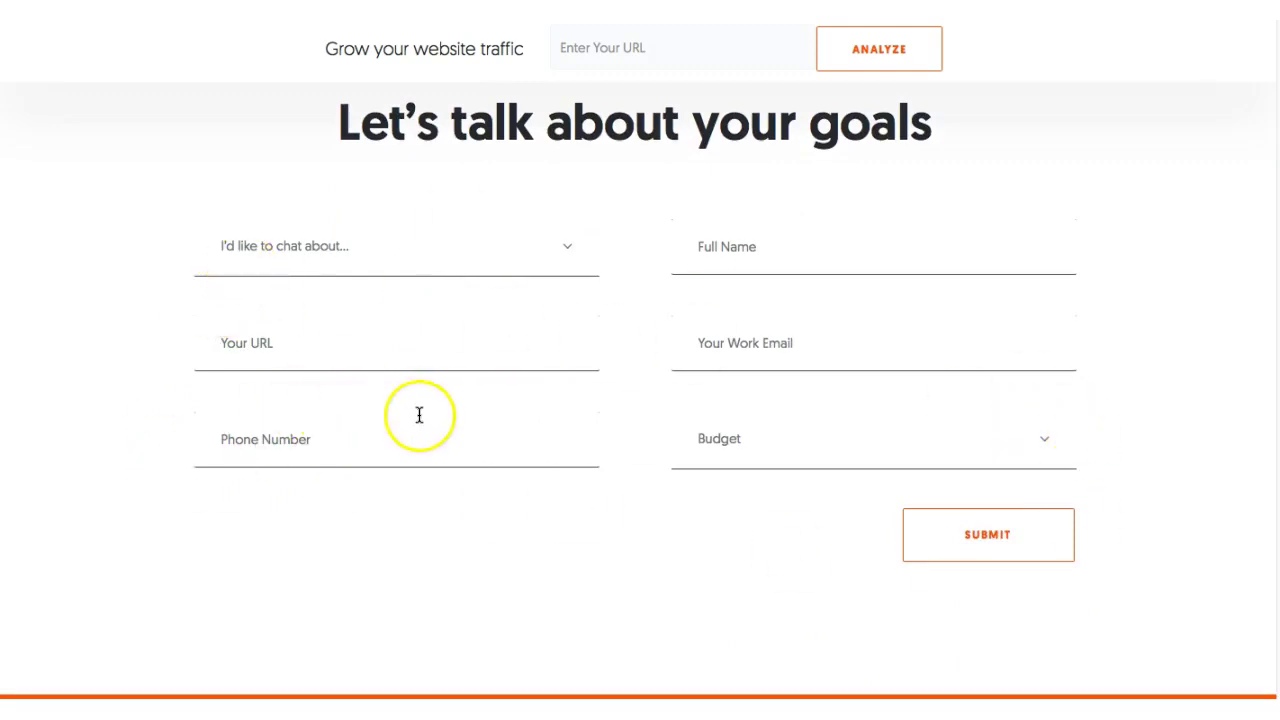
# - Scroll to the footer, then back up to the Thomson Reuters case study under the Microsoft testimonial
pyautogui.scroll(-2, 640, 400)
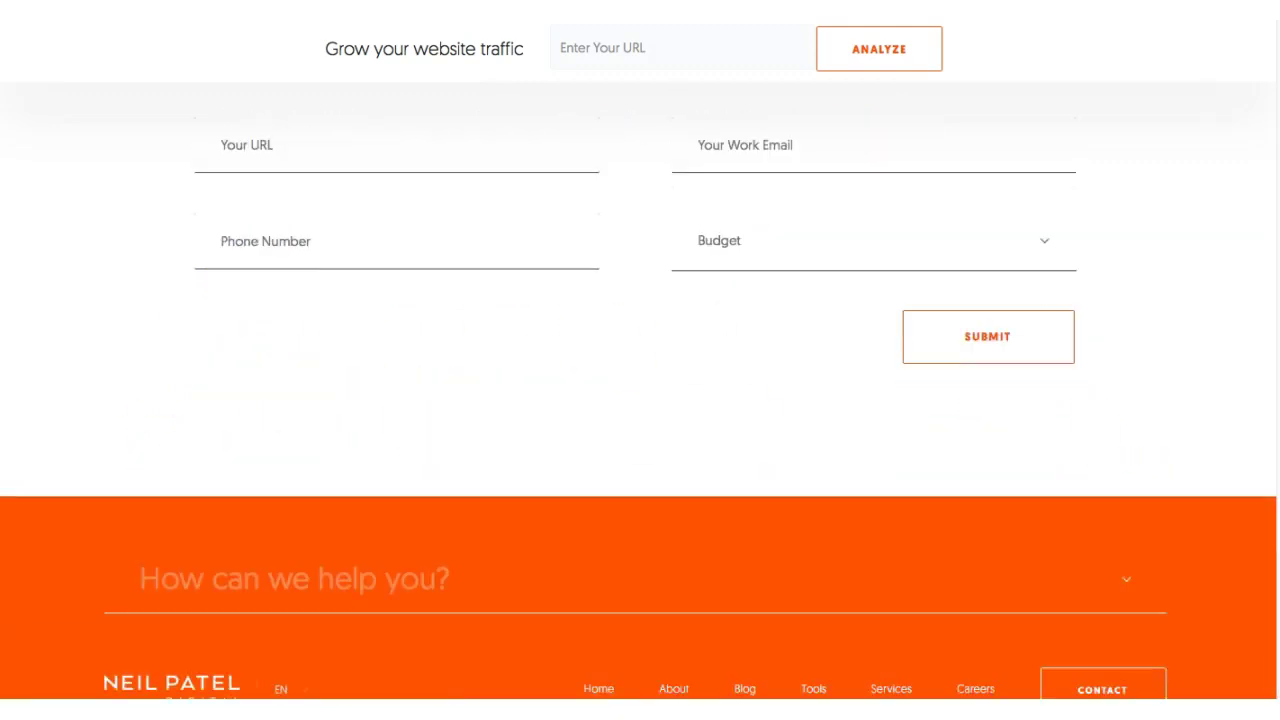
pyautogui.scroll(15, 640, 400)
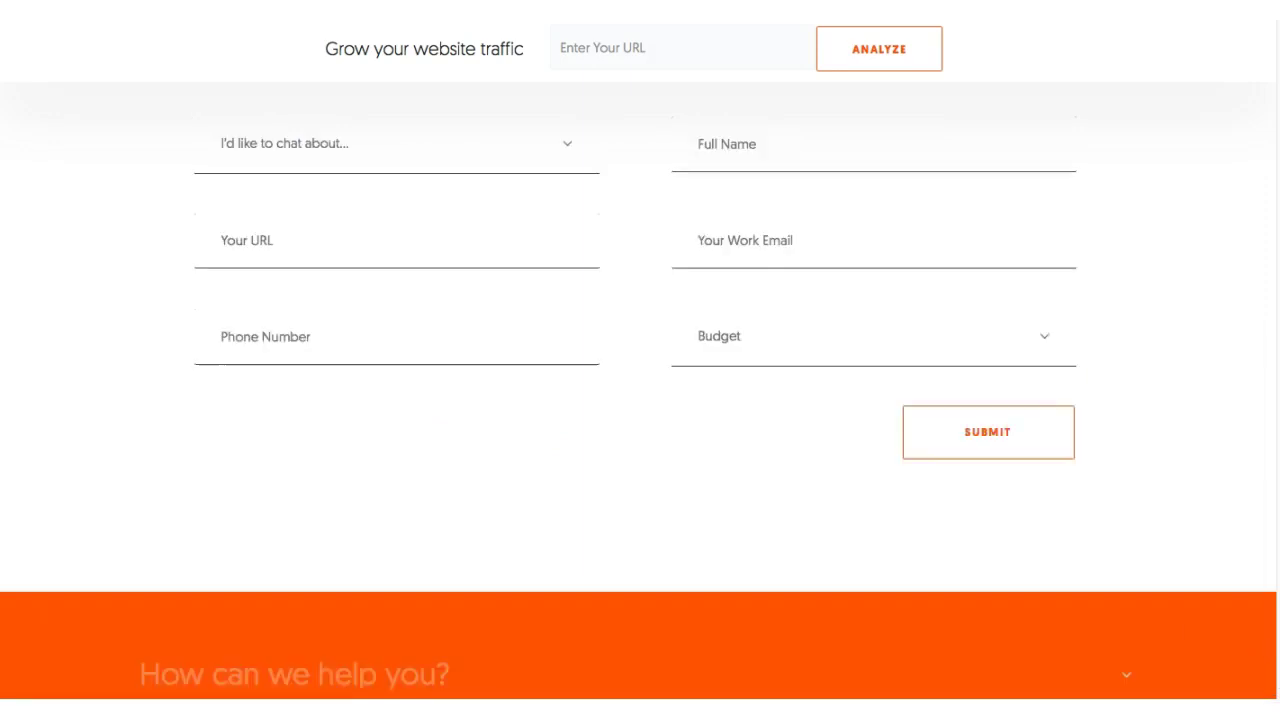
pyautogui.scroll(3, 640, 400)
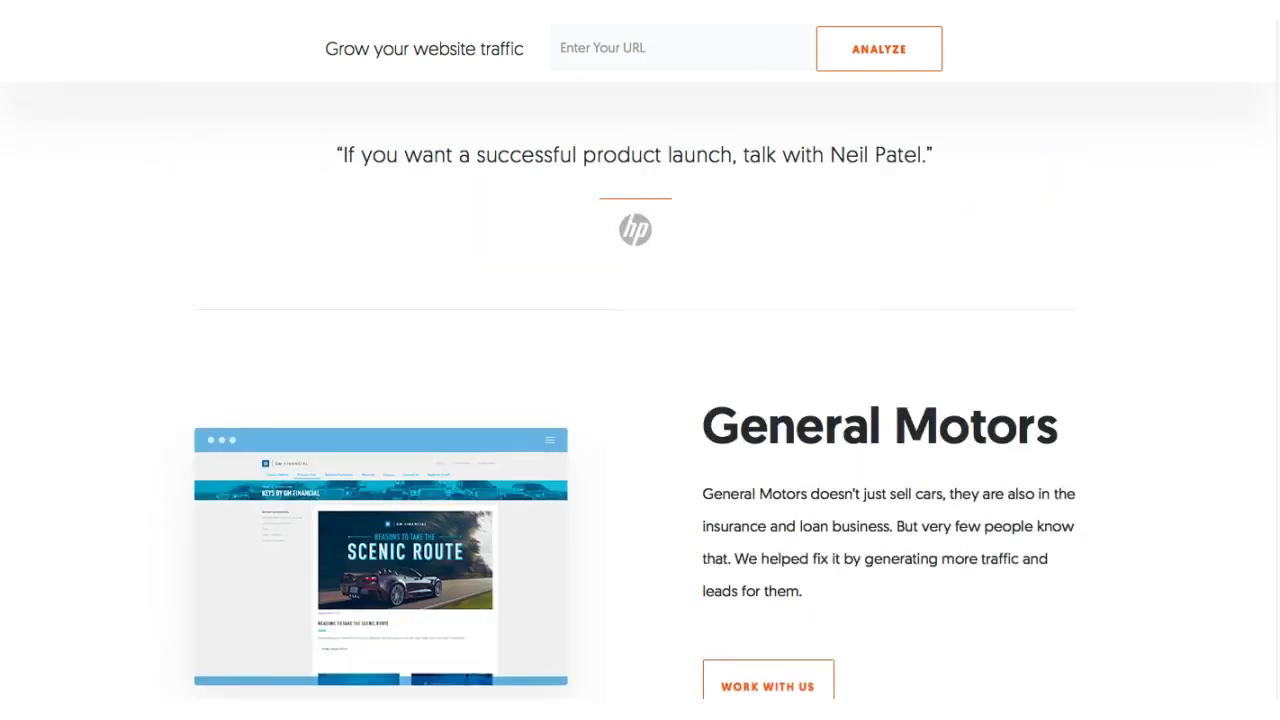
pyautogui.scroll(8, 640, 400)
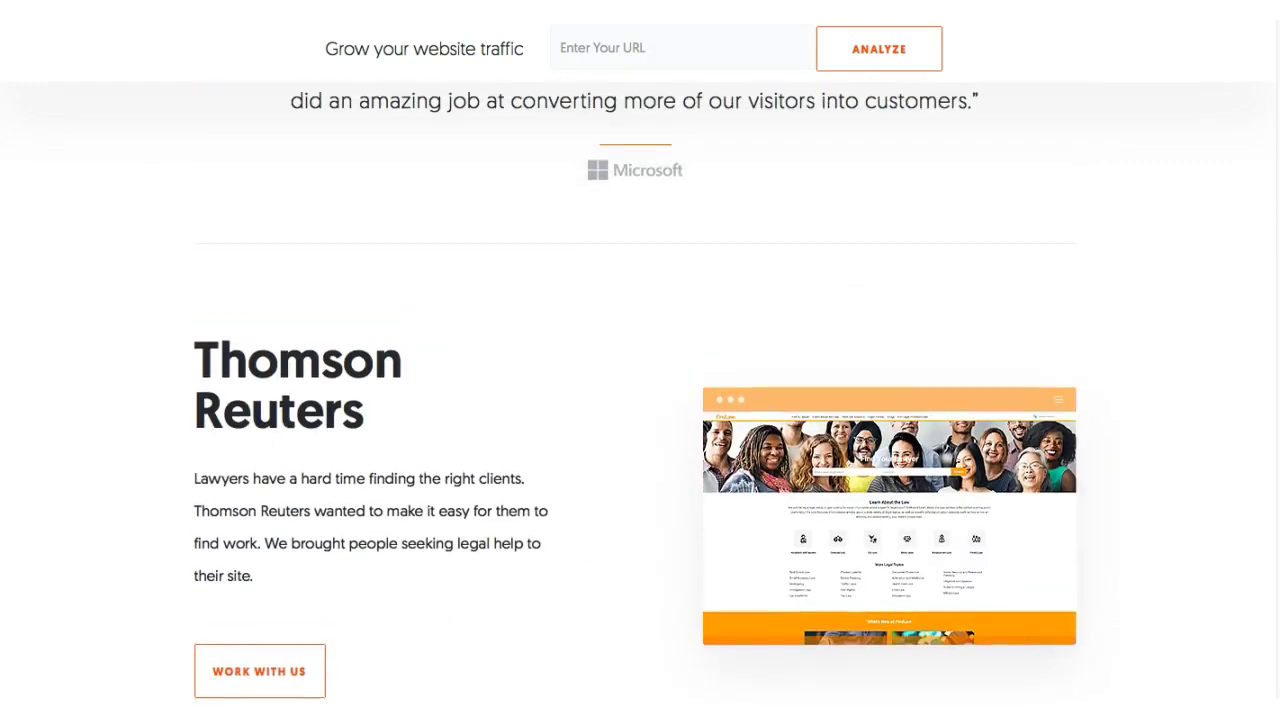
pyautogui.scroll(2, 640, 400)
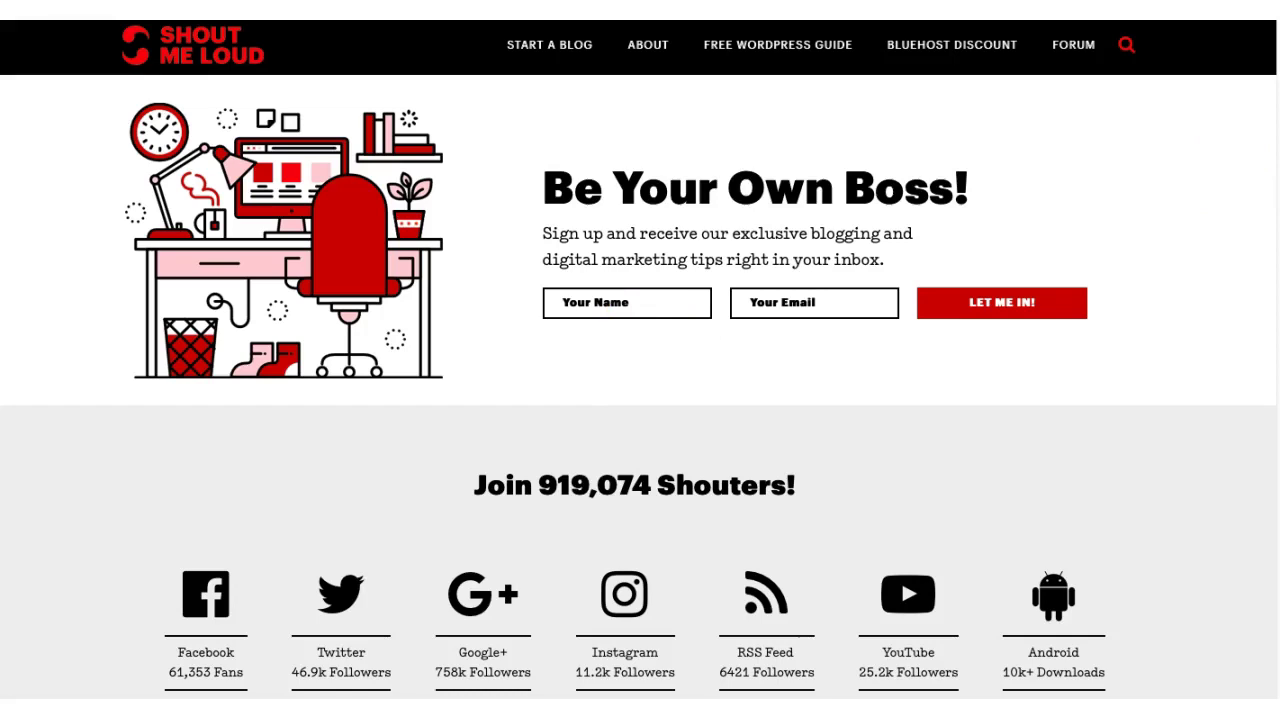
# - Scroll through ShoutMeLoud's blog posts, store, deals and About sections
pyautogui.scroll(-2, 823, 480)
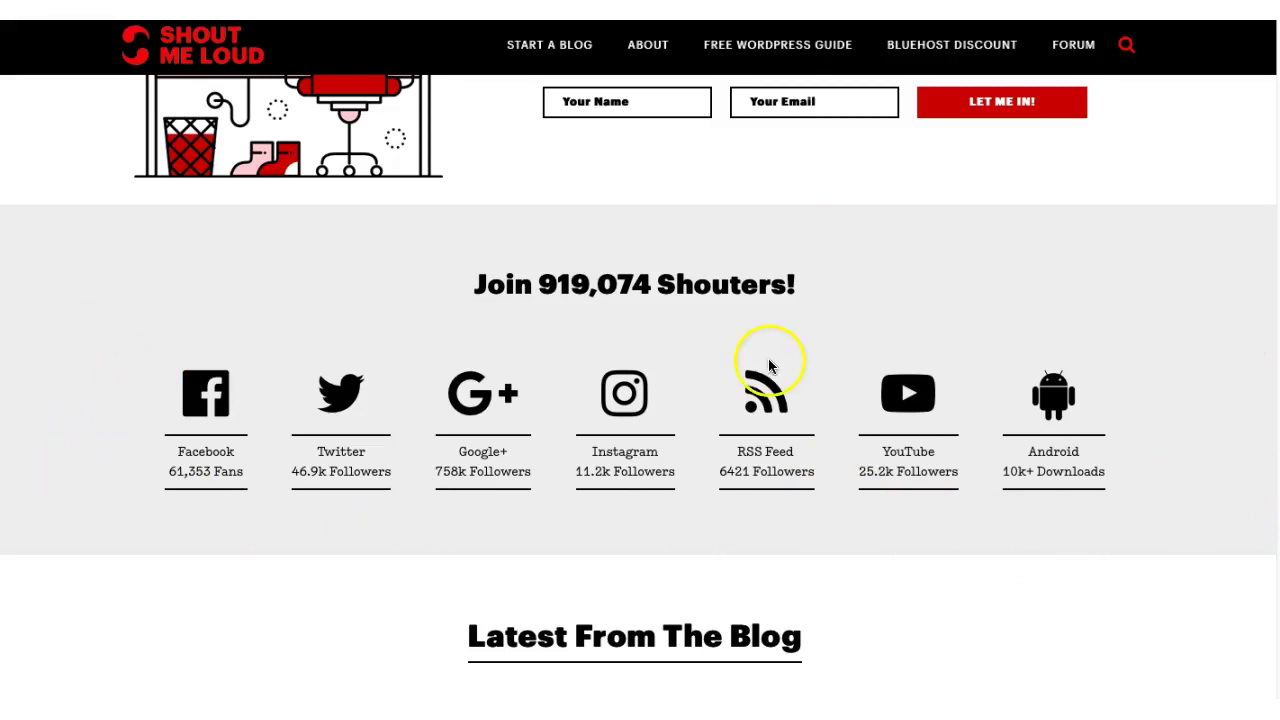
pyautogui.scroll(-5, 1220, 260)
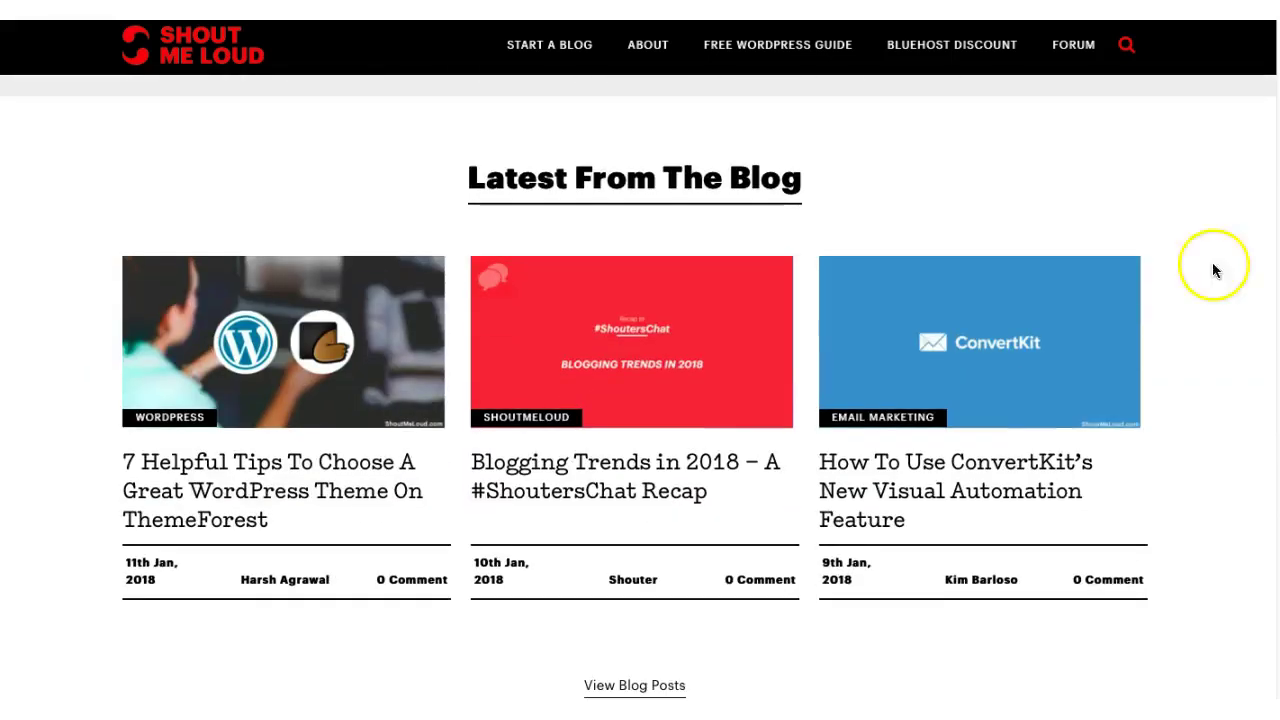
pyautogui.scroll(-2, 1129, 231)
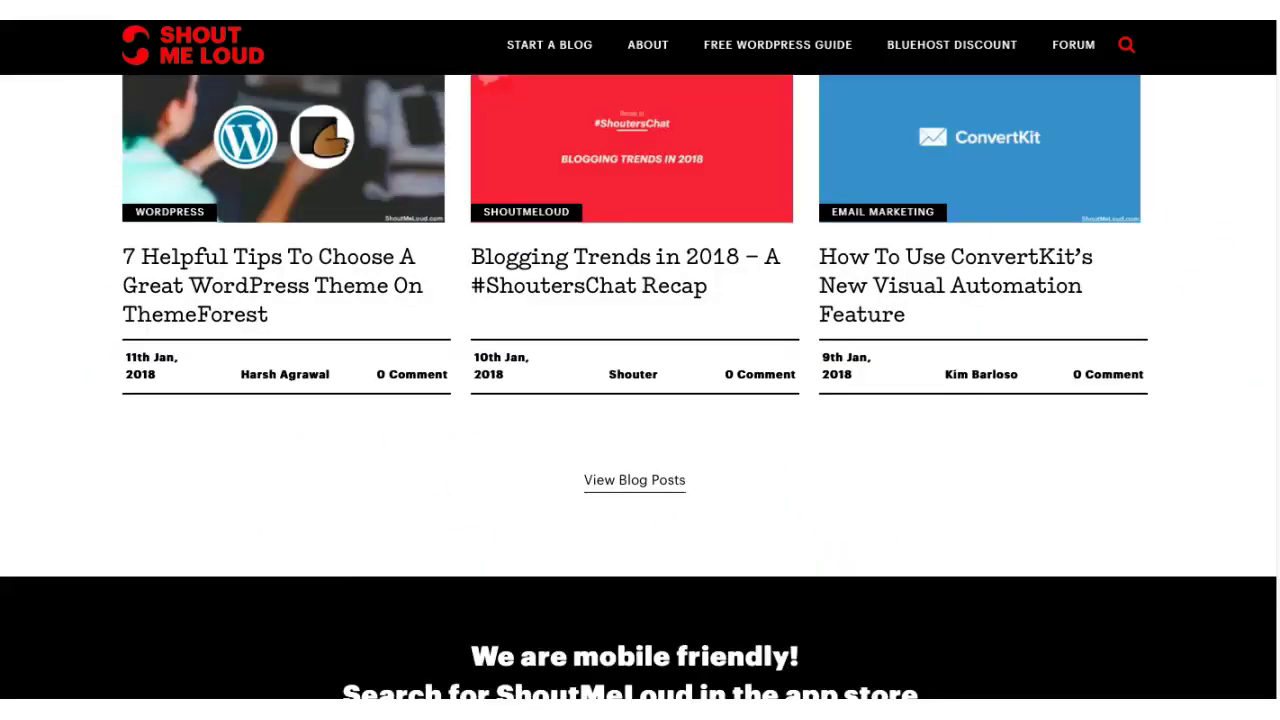
pyautogui.scroll(-9, 640, 387)
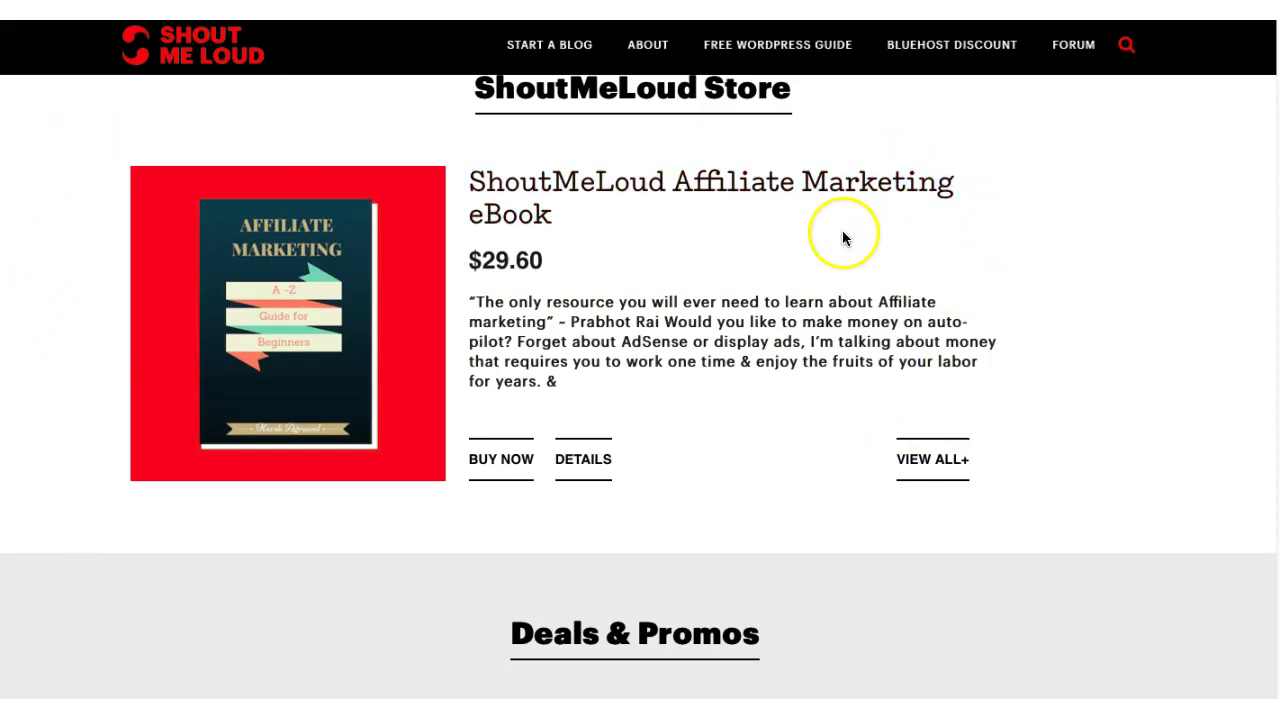
pyautogui.scroll(-5, 706, 337)
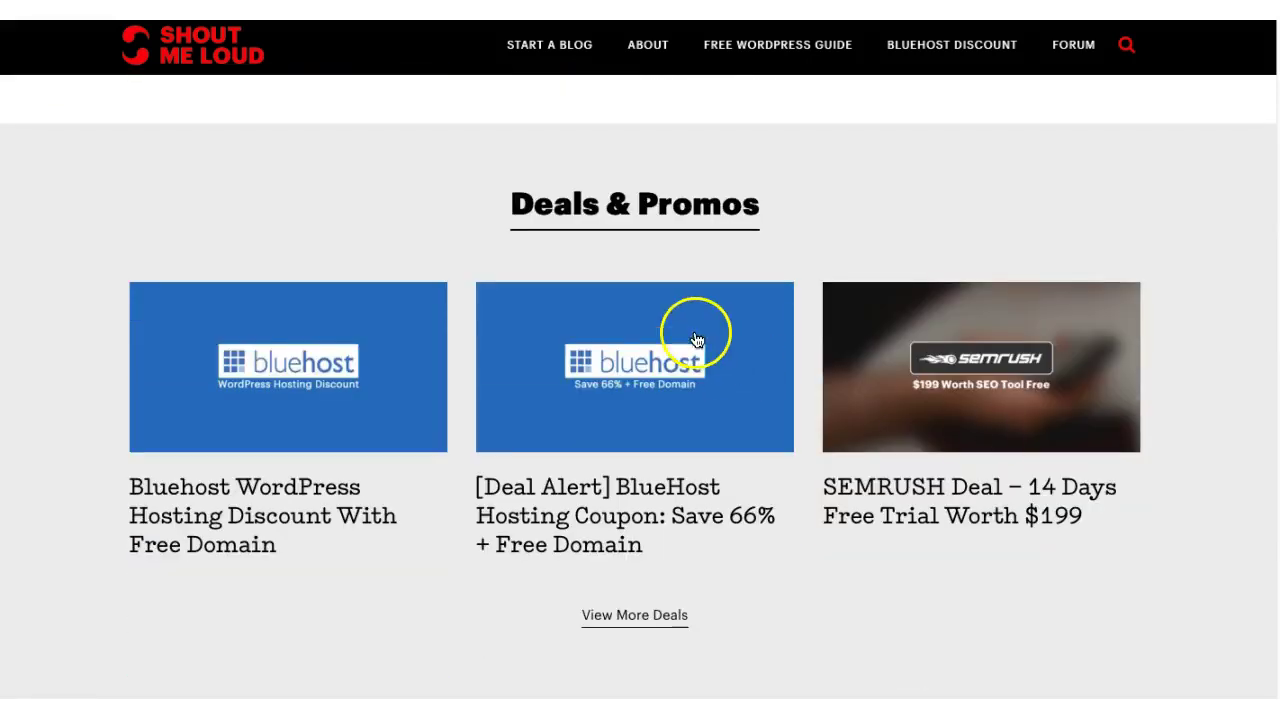
pyautogui.scroll(-1, 706, 337)
pyautogui.scroll(-8, 640, 386)
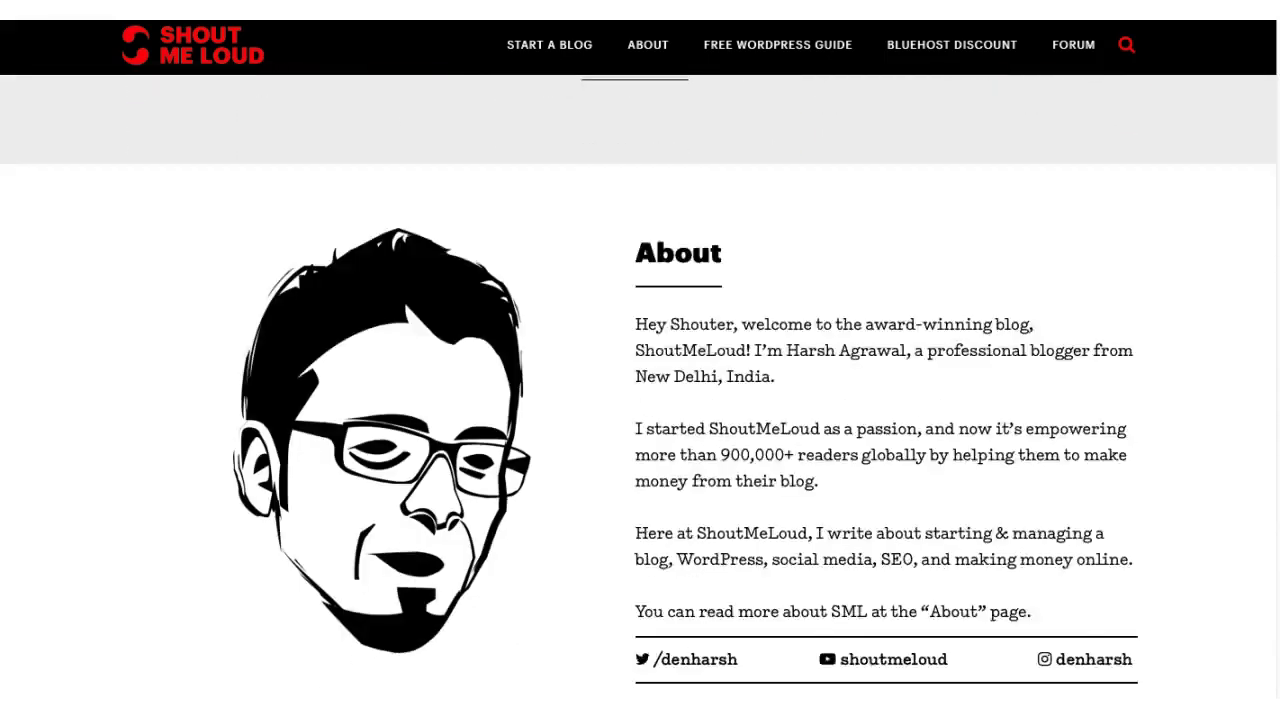
pyautogui.scroll(8, 640, 386)
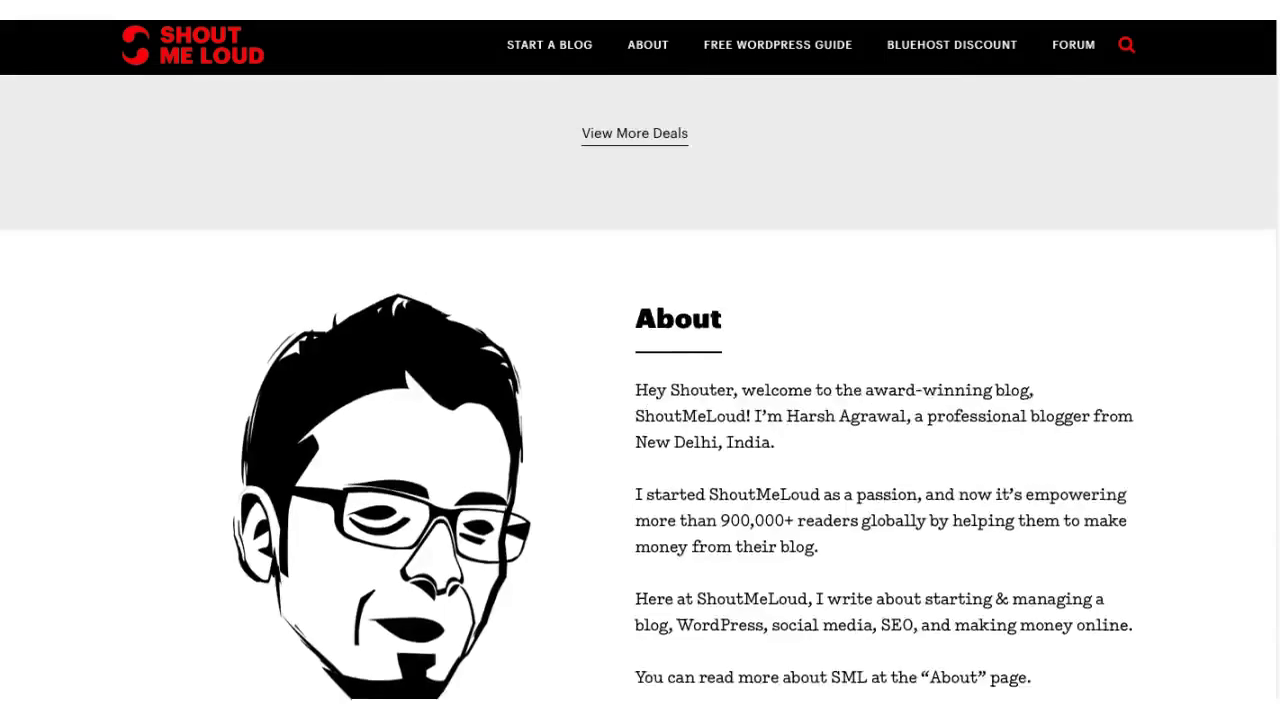
pyautogui.scroll(10, 640, 386)
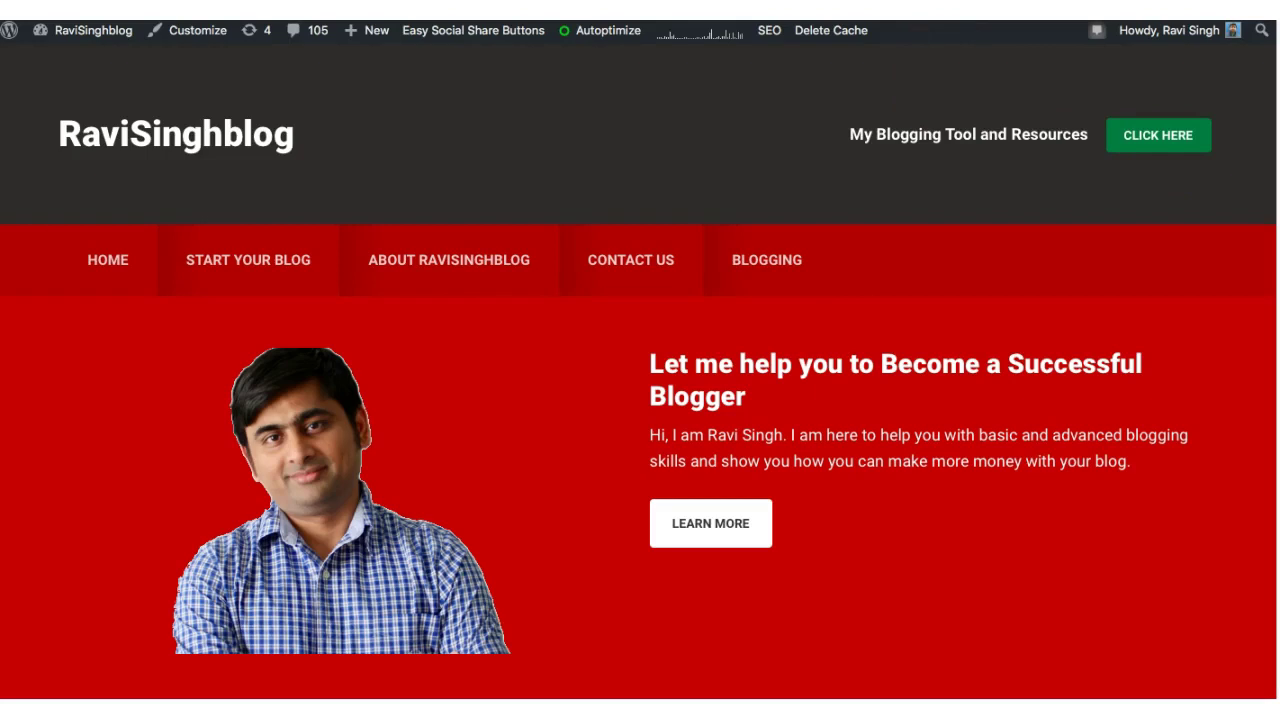
# - Scroll down RaviSinghblog and open, then close, the free e-Book signup popup
pyautogui.scroll(-1, 638, 387)
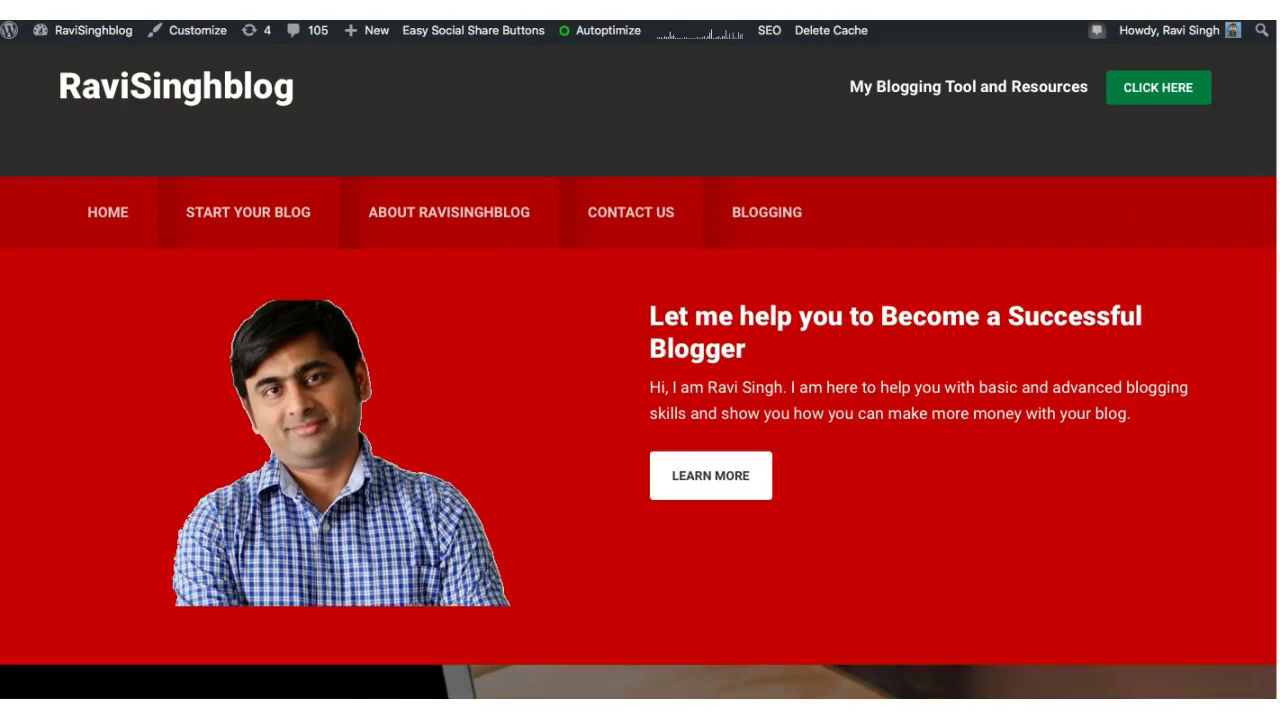
pyautogui.scroll(-5, 849, 457)
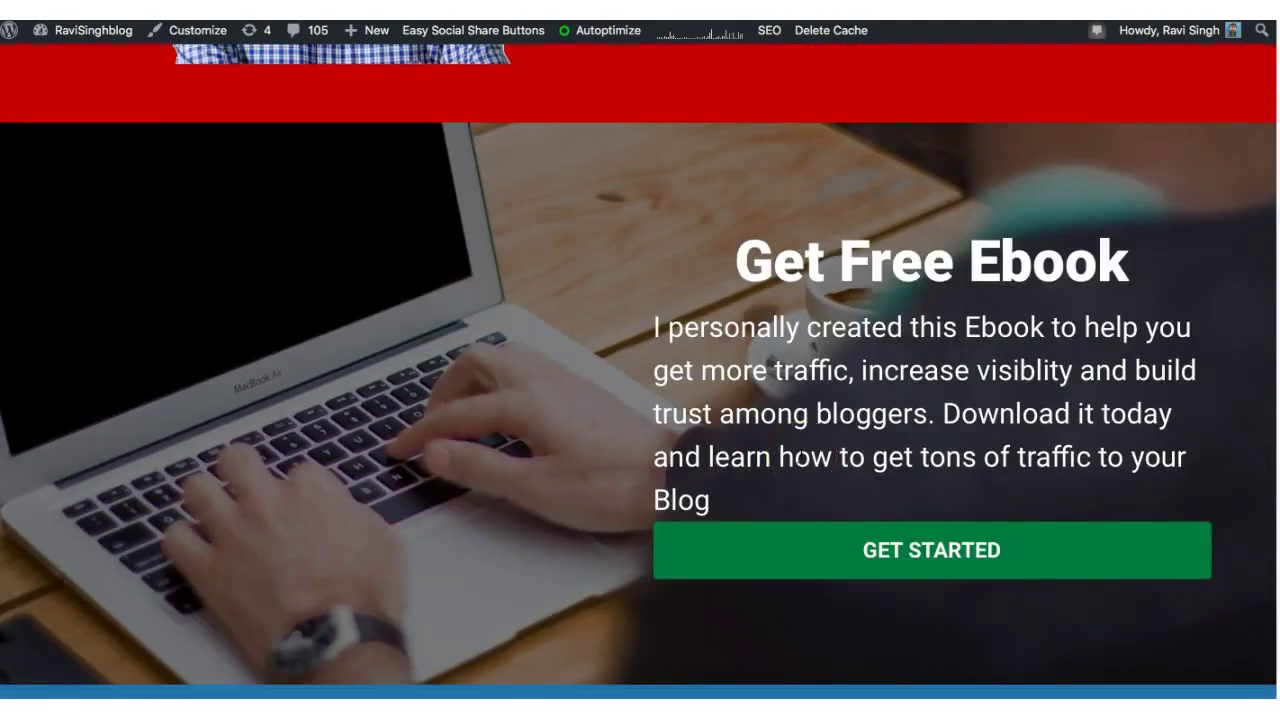
pyautogui.click(909, 548)
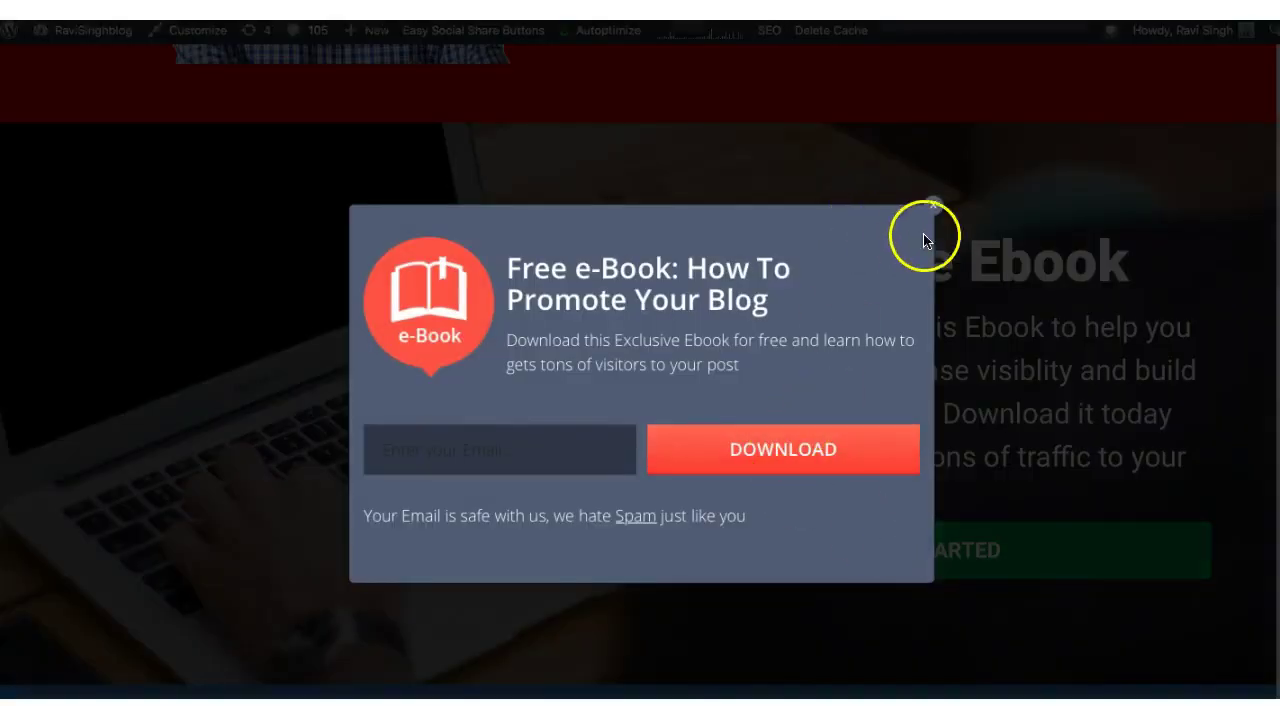
pyautogui.click(934, 207)
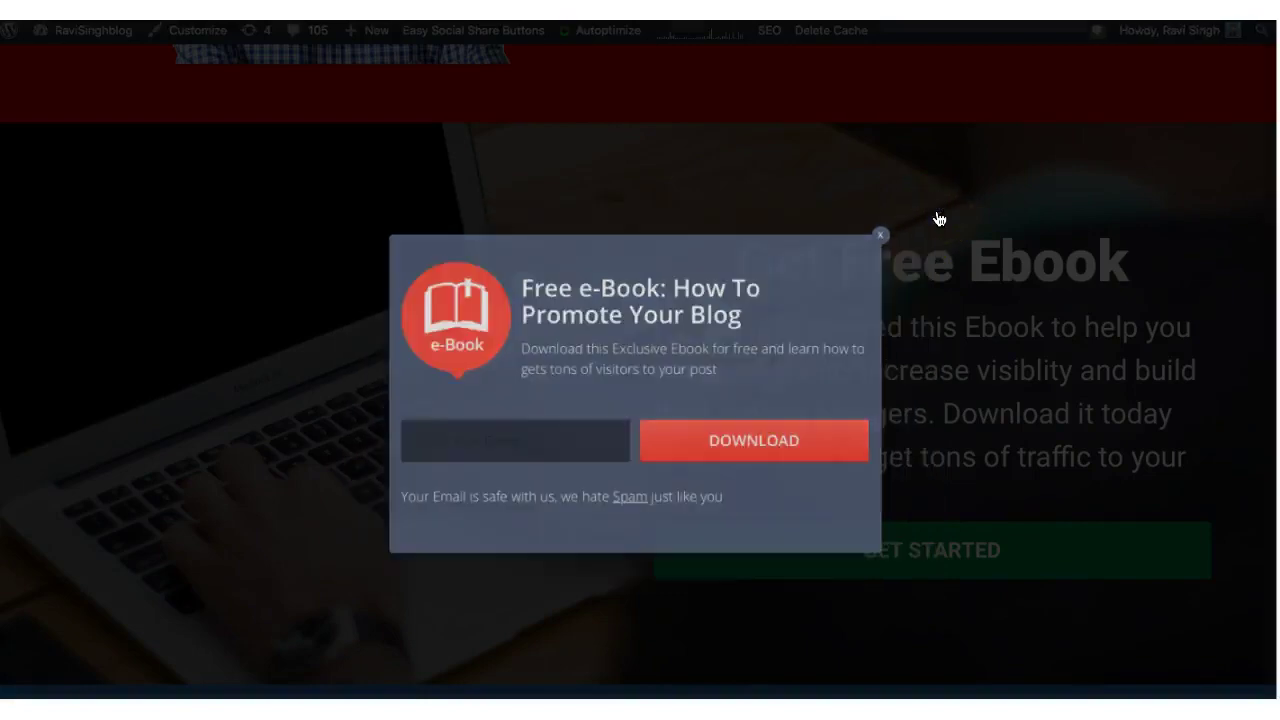
# - Scroll to the footer, back up to the Get Free Ebook hero, and dismiss the YouTube subscribe popup
pyautogui.scroll(-10, 640, 370)
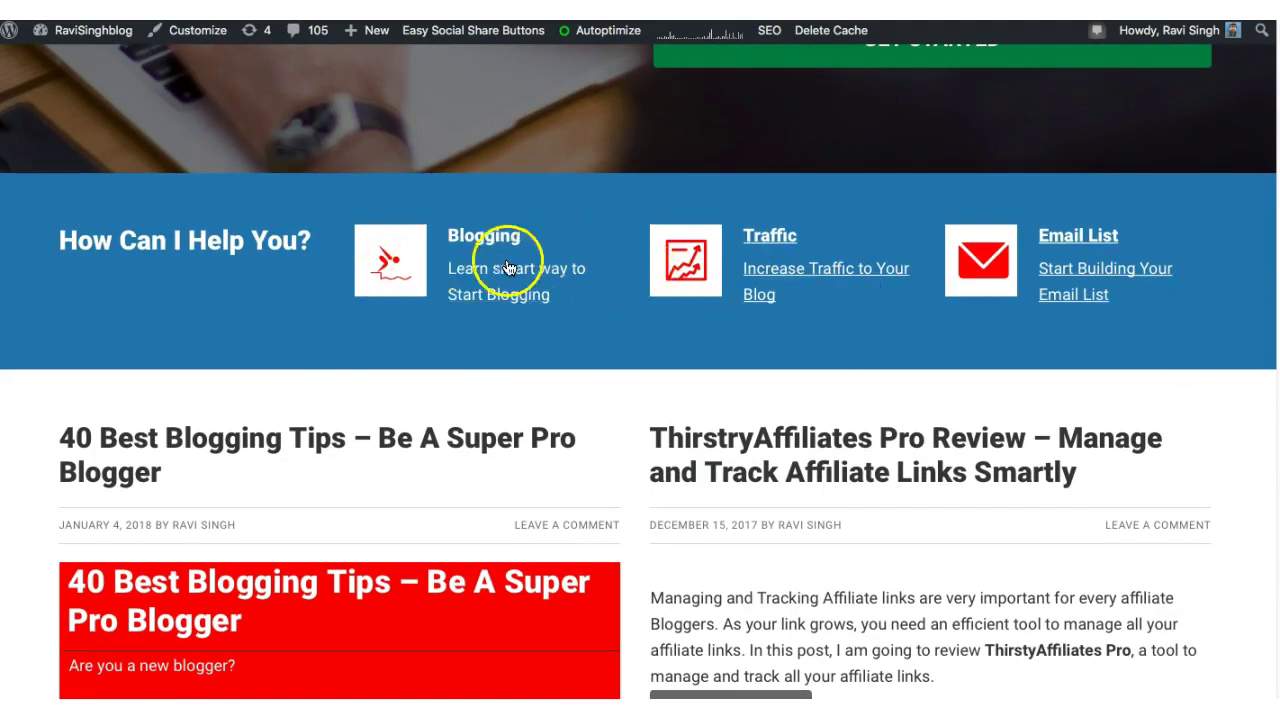
pyautogui.scroll(-5, 857, 328)
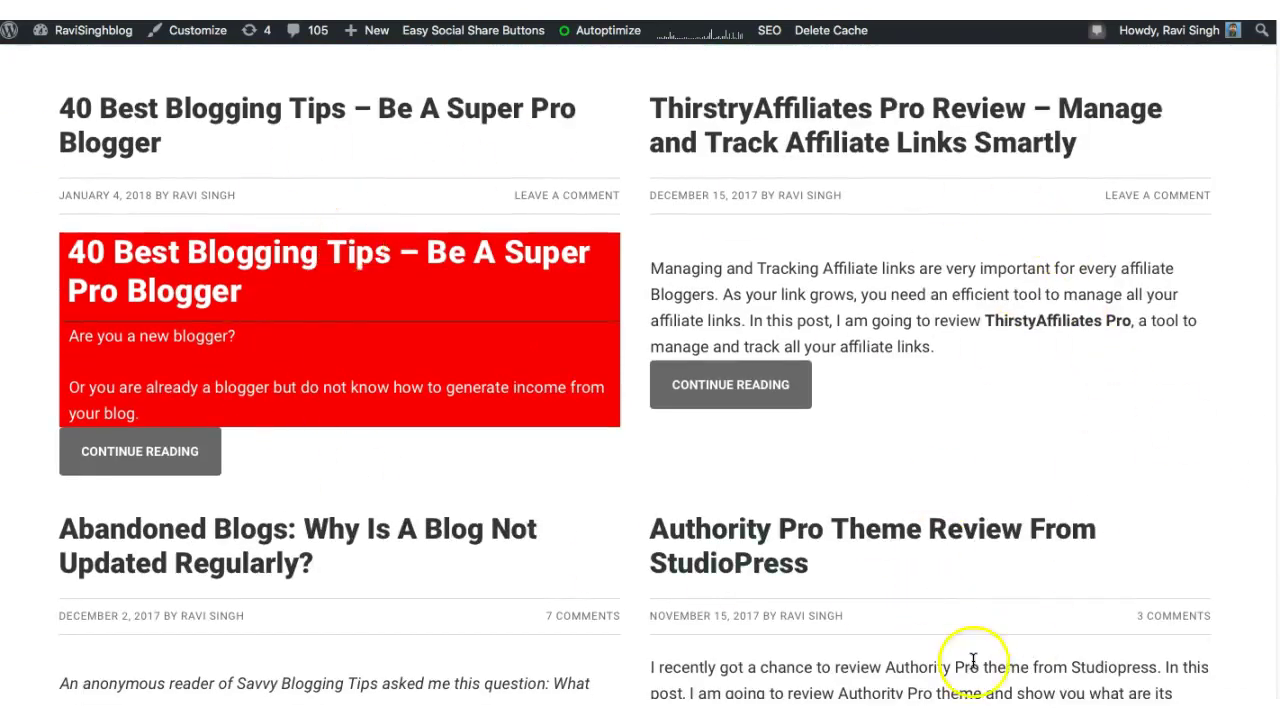
pyautogui.scroll(-5, 640, 360)
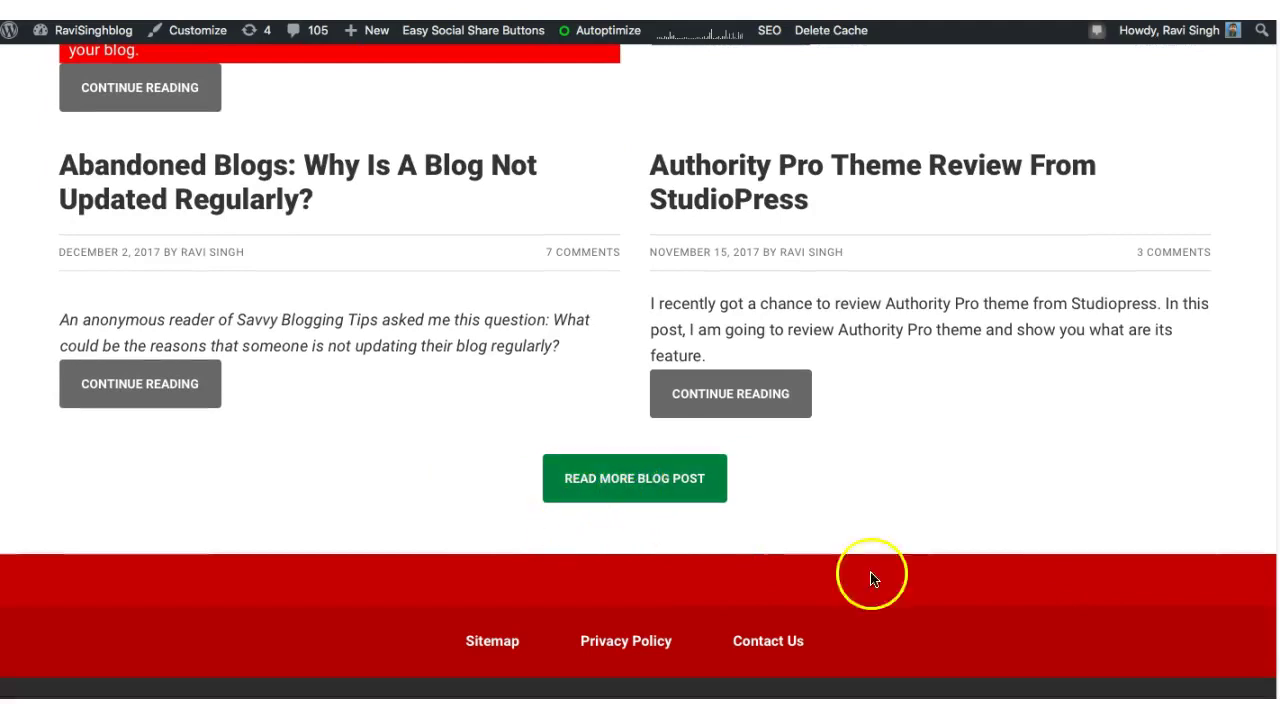
pyautogui.scroll(-4, 871, 574)
pyautogui.scroll(-1, 757, 586)
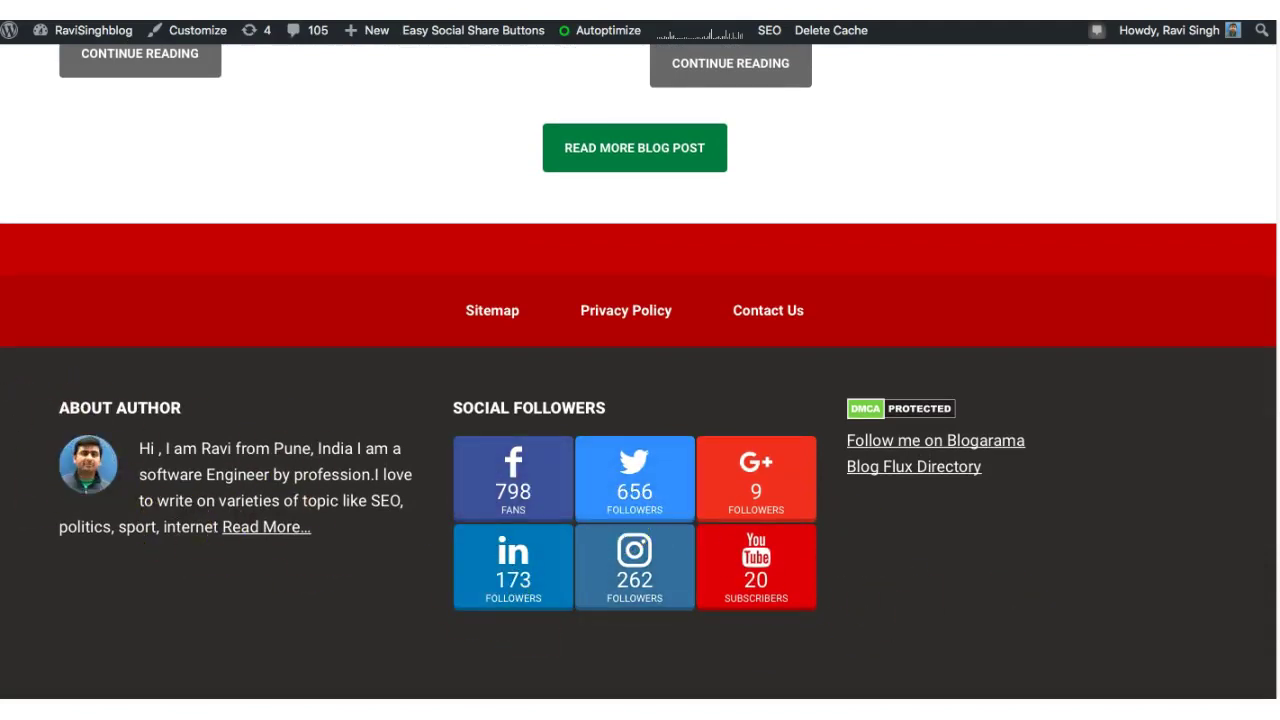
pyautogui.scroll(15, 640, 372)
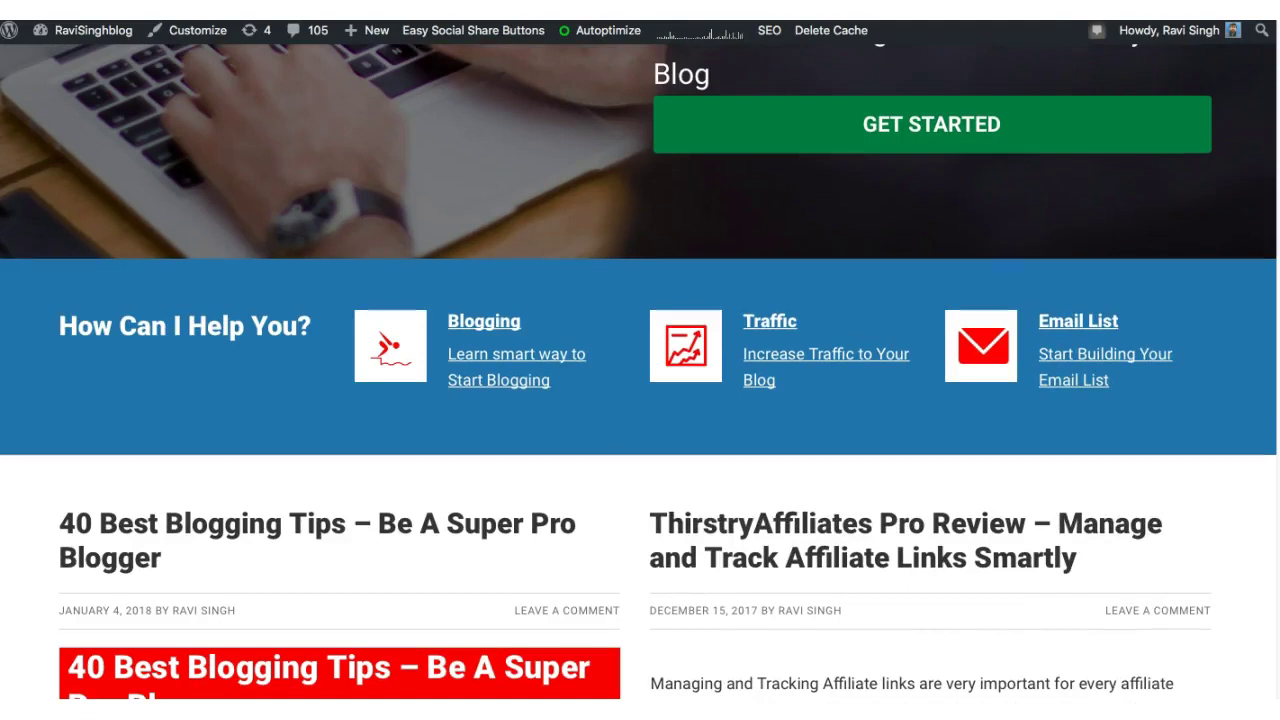
pyautogui.scroll(5, 640, 372)
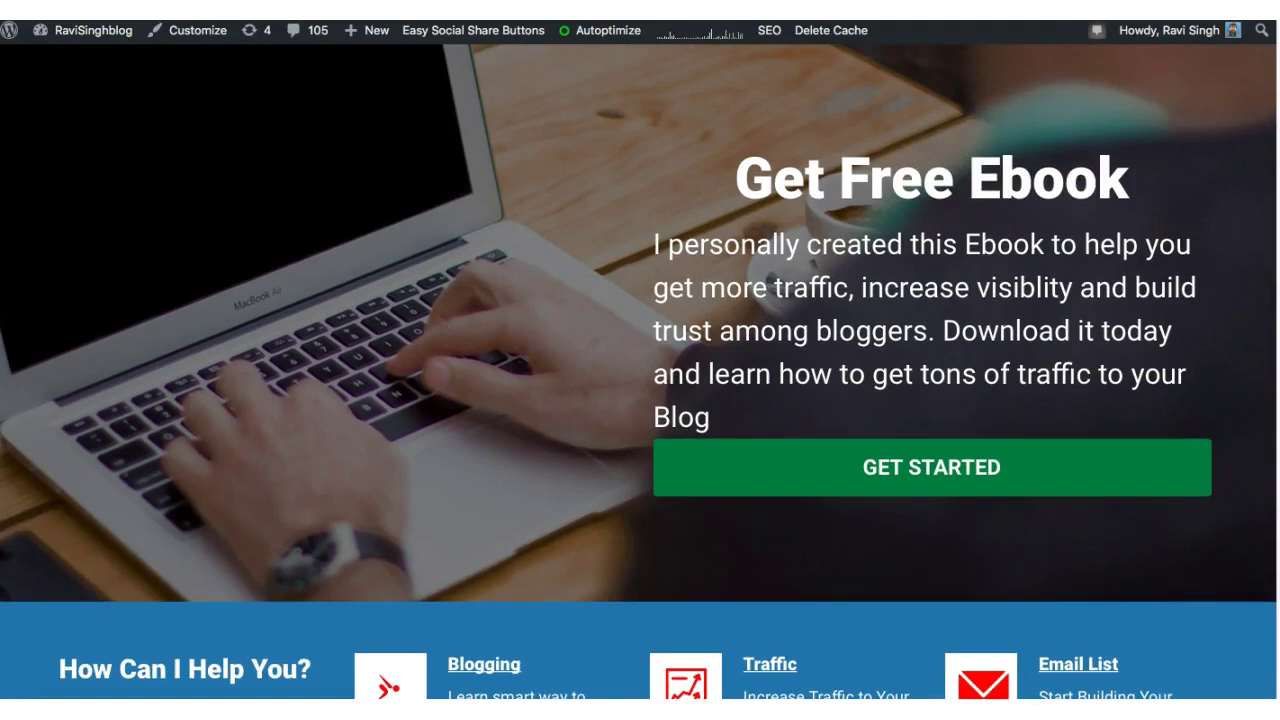
pyautogui.moveTo(591, 40)
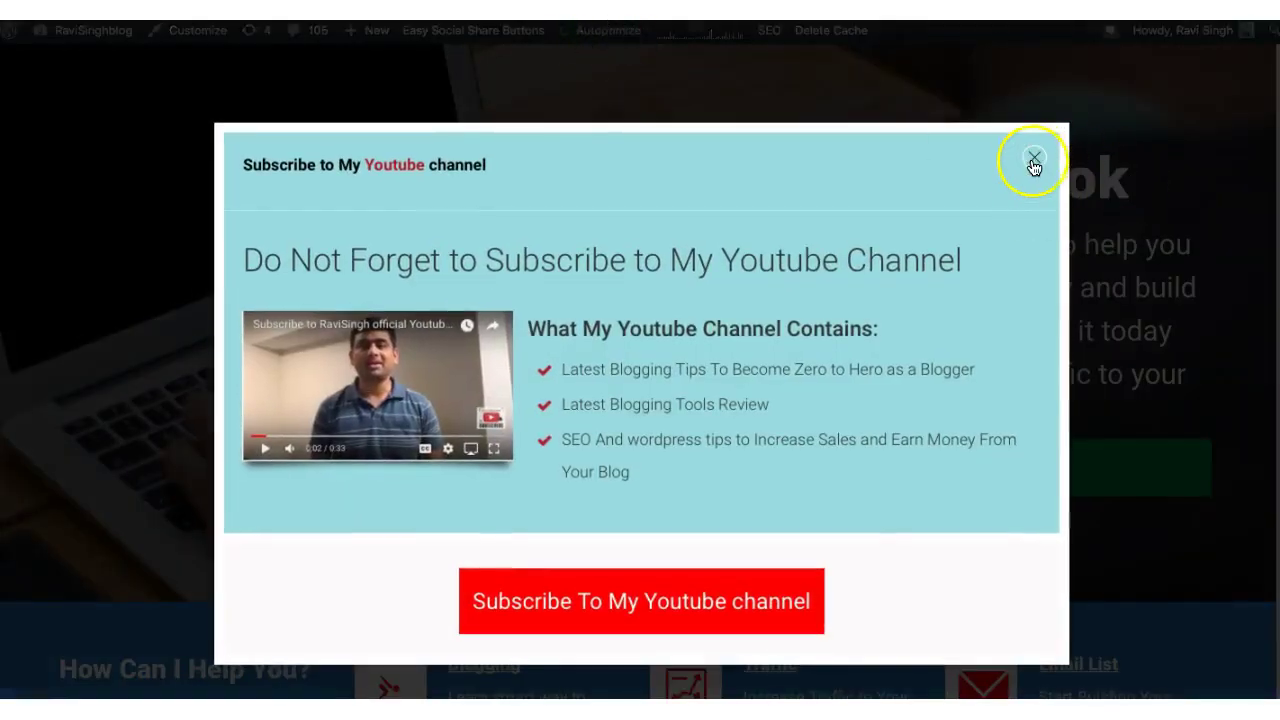
pyautogui.click(1035, 158)
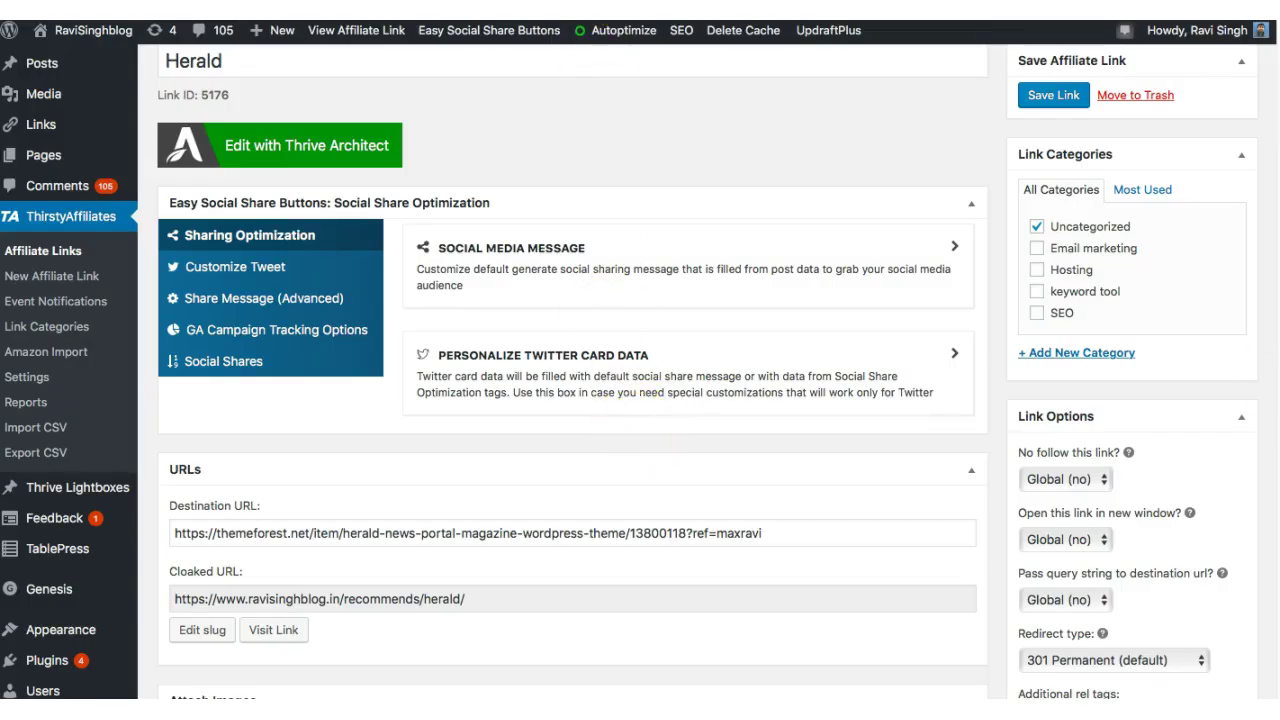
# - Start a blank new page via Pages > Add New in the admin sidebar
pyautogui.scroll(2, 908, 515)
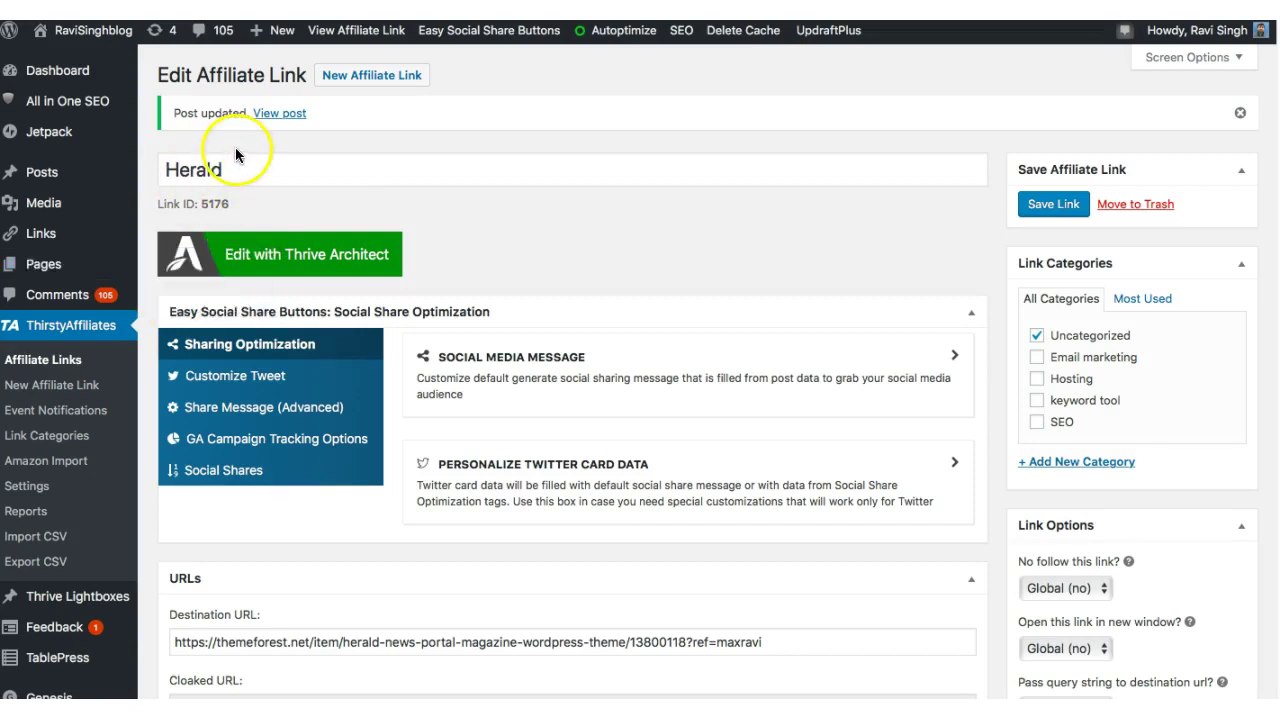
pyautogui.click(178, 296)
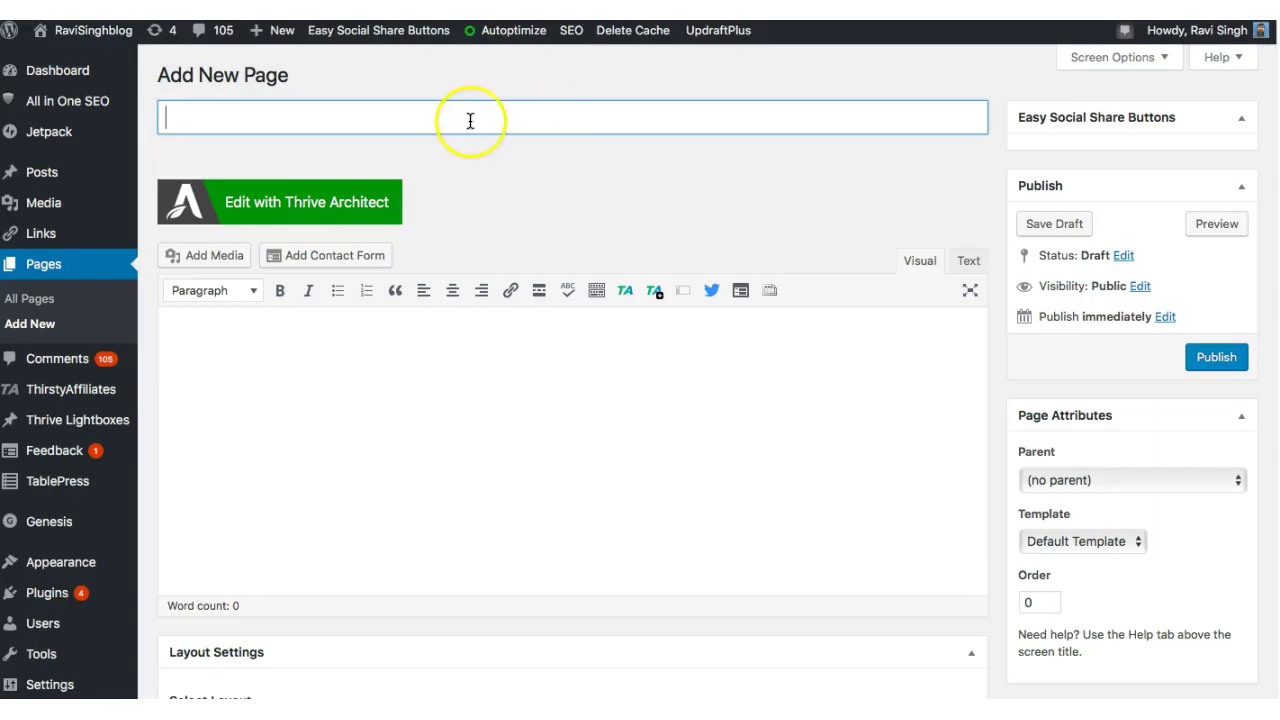
# - Title the page 'New Home page' and save it as a draft
pyautogui.write('New ')
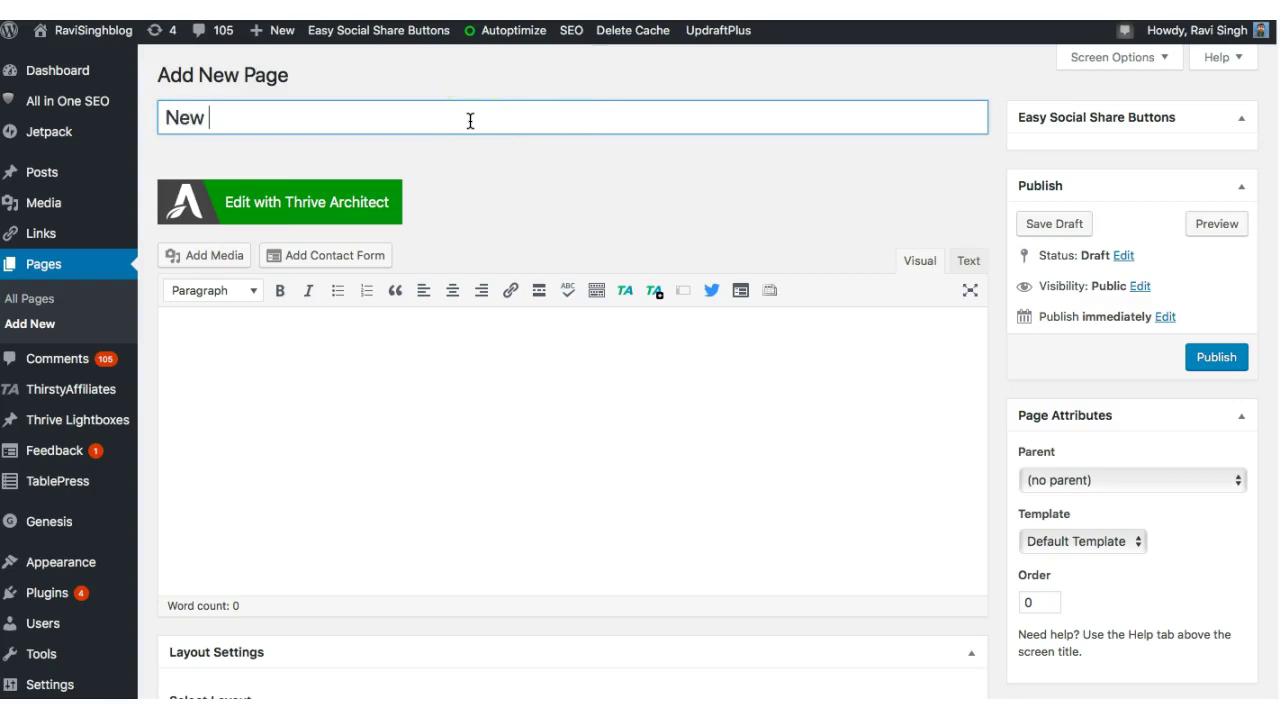
pyautogui.write('Home page')
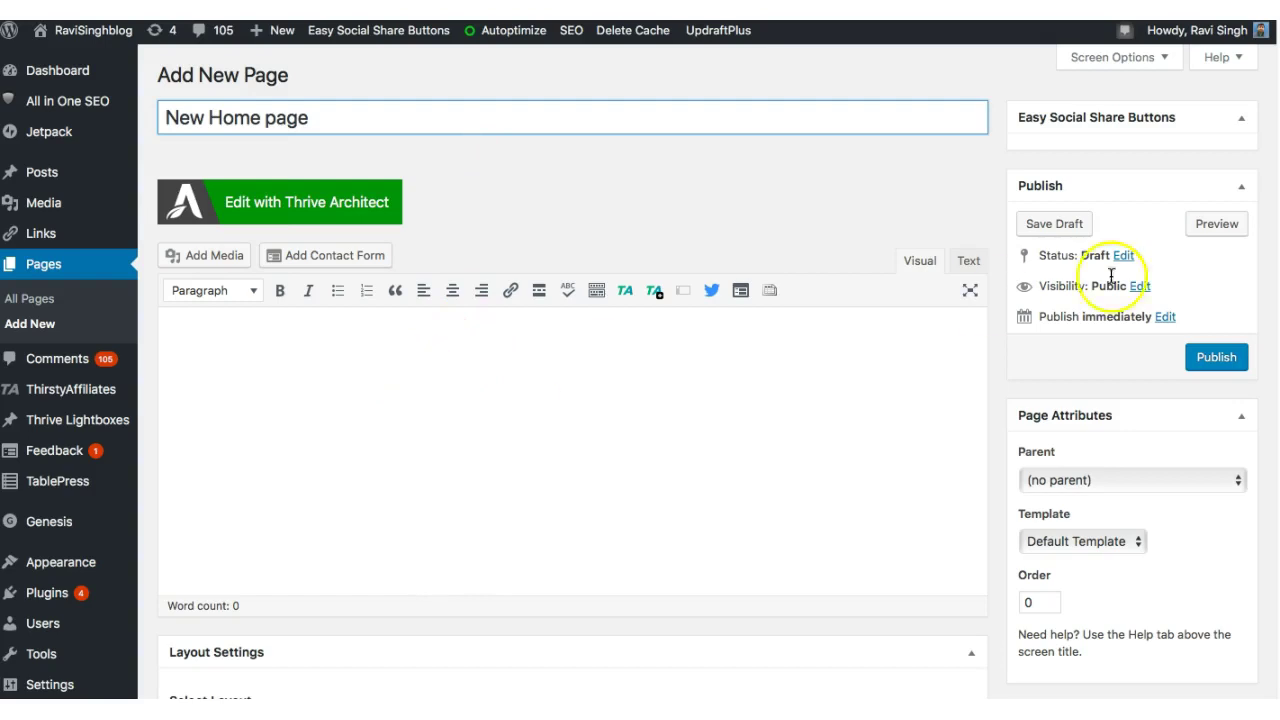
pyautogui.click(1058, 228)
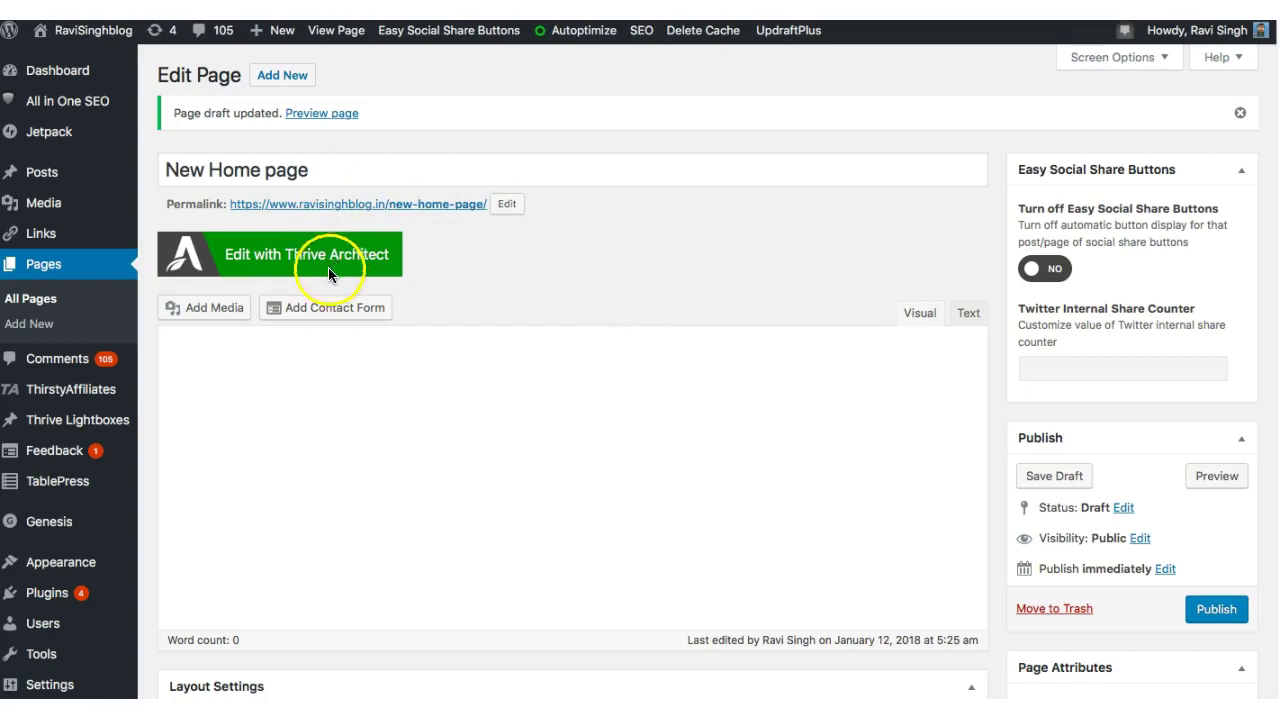
# - Launch Thrive Architect on the New Home page draft and open the landing page template gallery
pyautogui.click(278, 264)
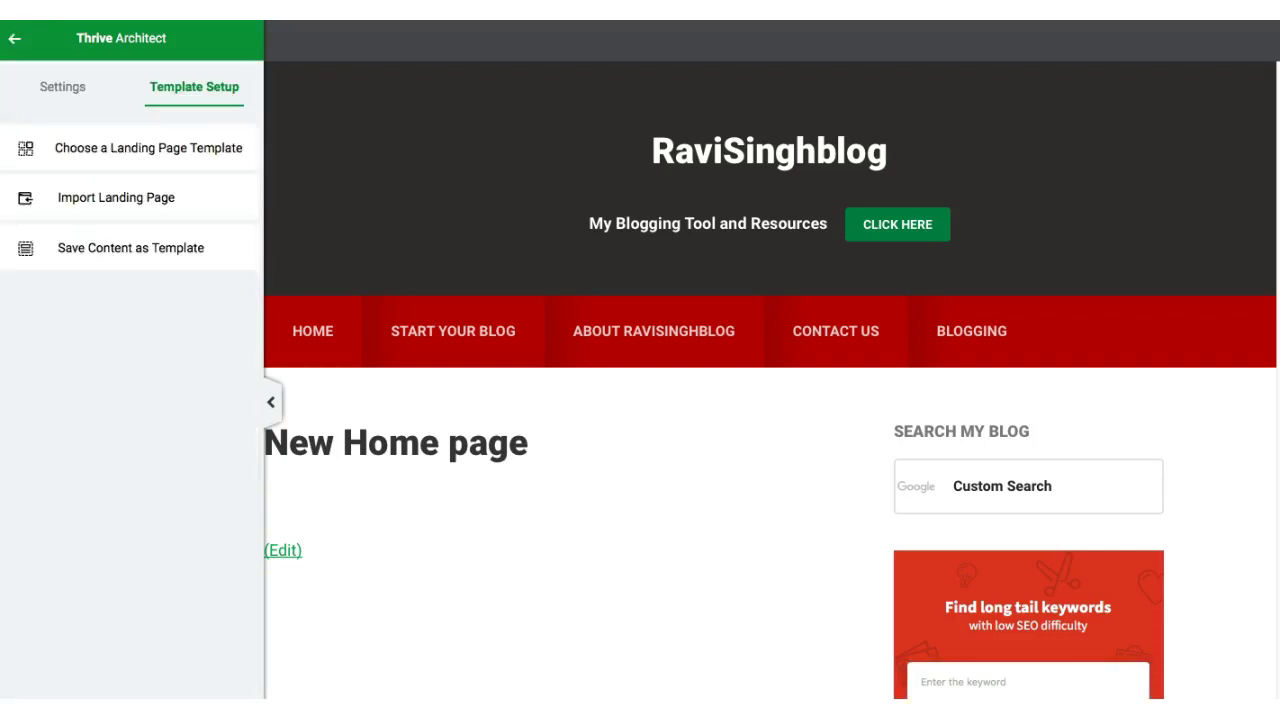
pyautogui.click(126, 163)
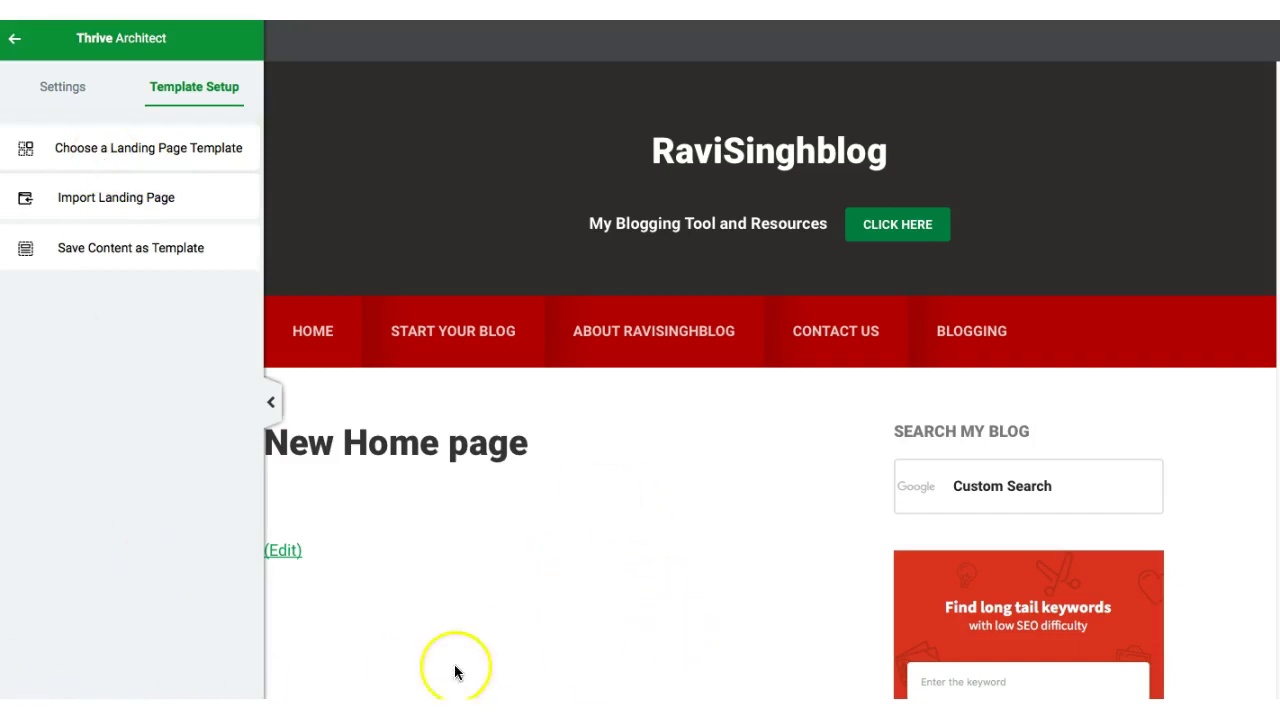
pyautogui.click(270, 401)
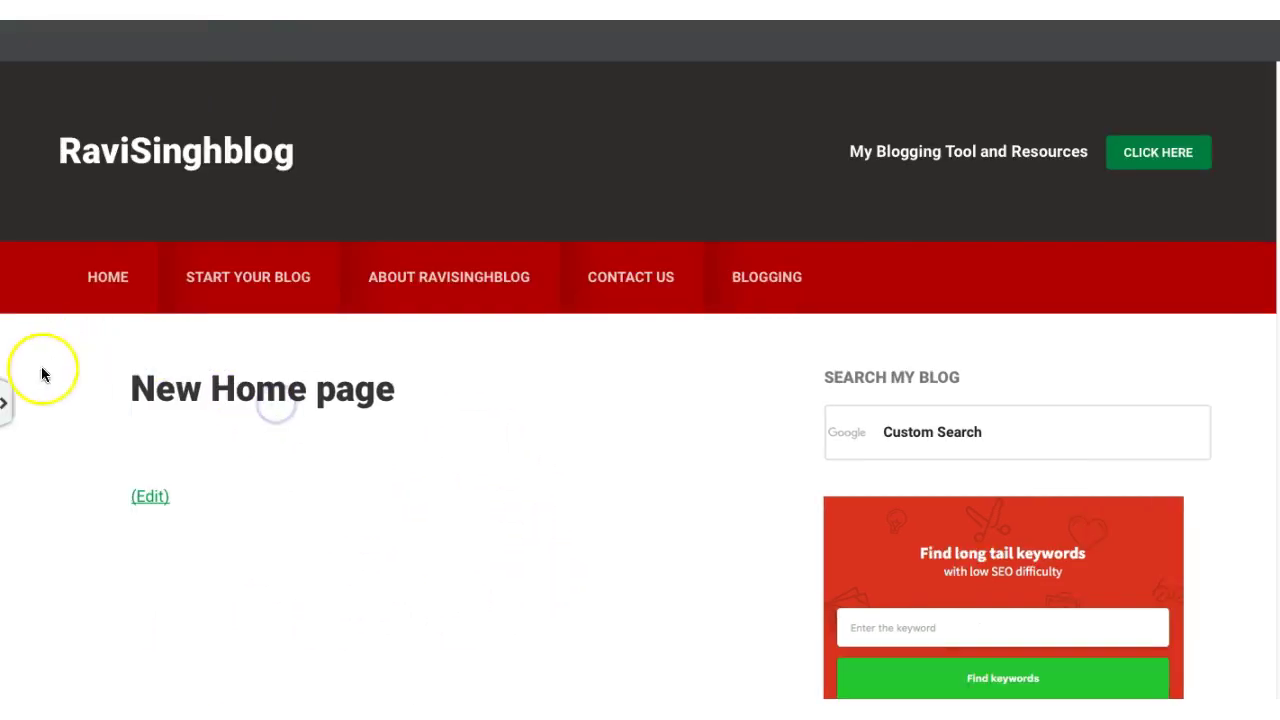
pyautogui.click(3, 403)
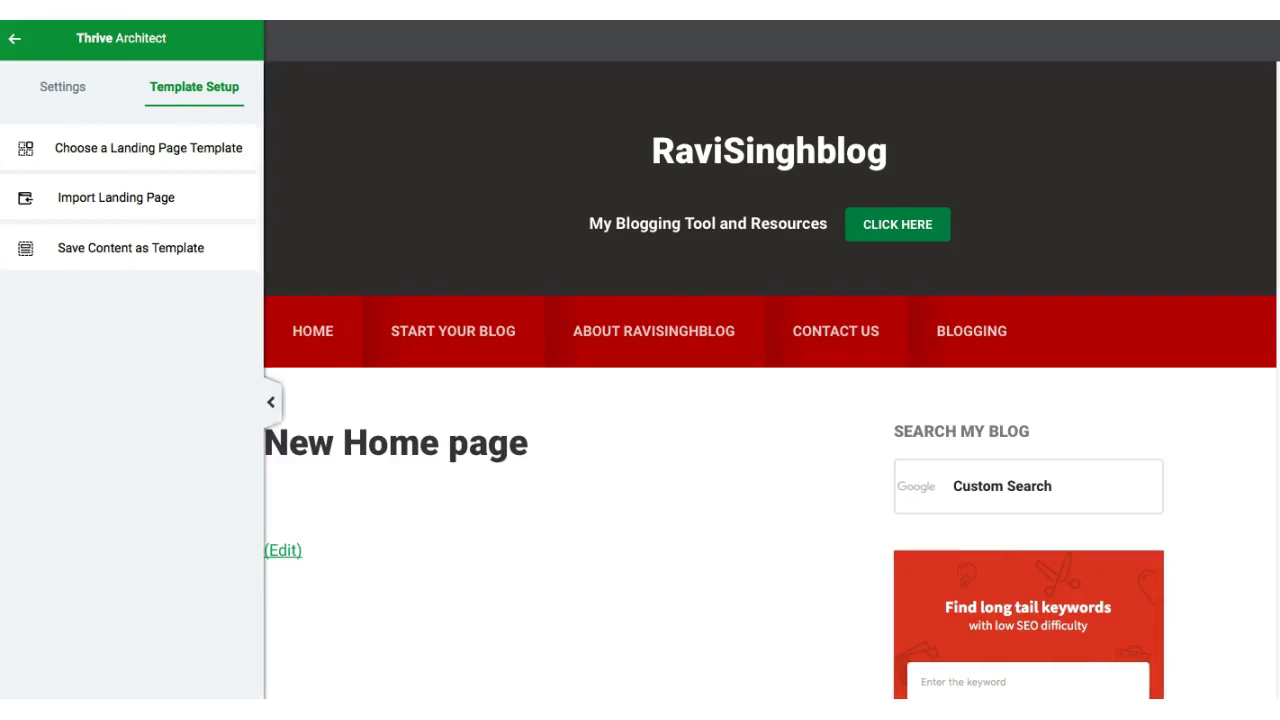
pyautogui.click(119, 153)
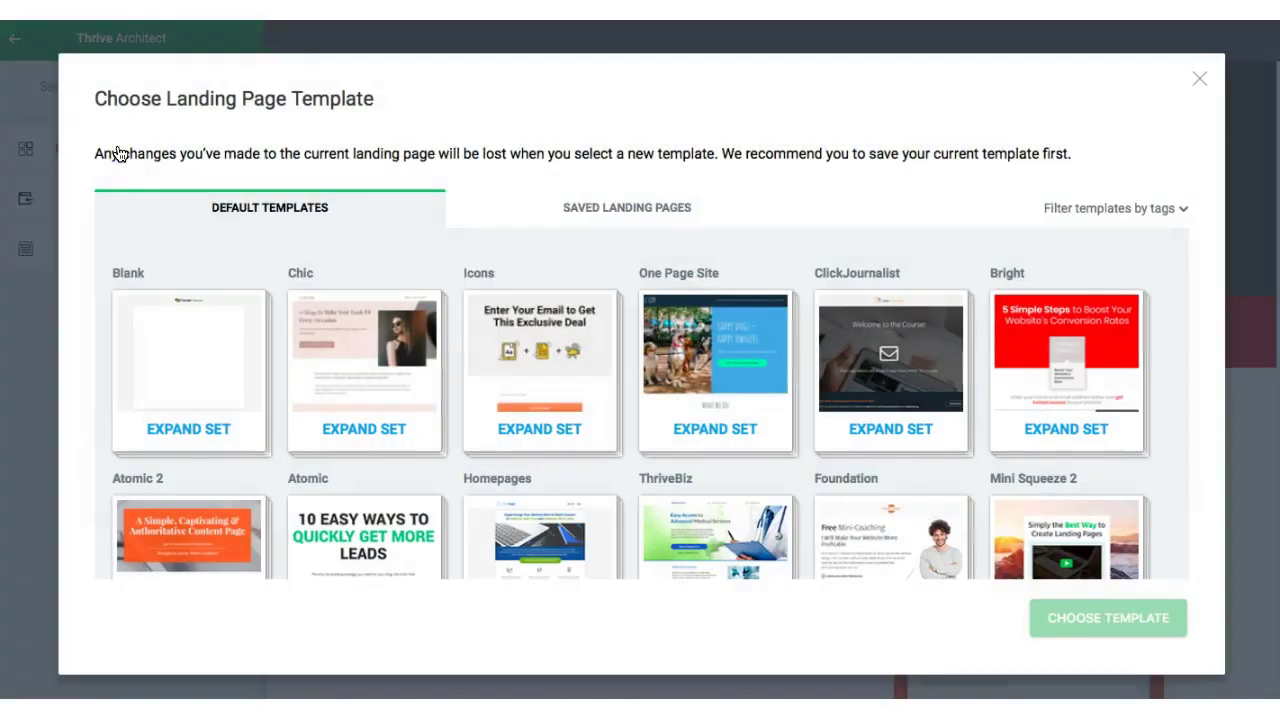
# - Filter the landing page templates to the homepage tag
pyautogui.click(1140, 210)
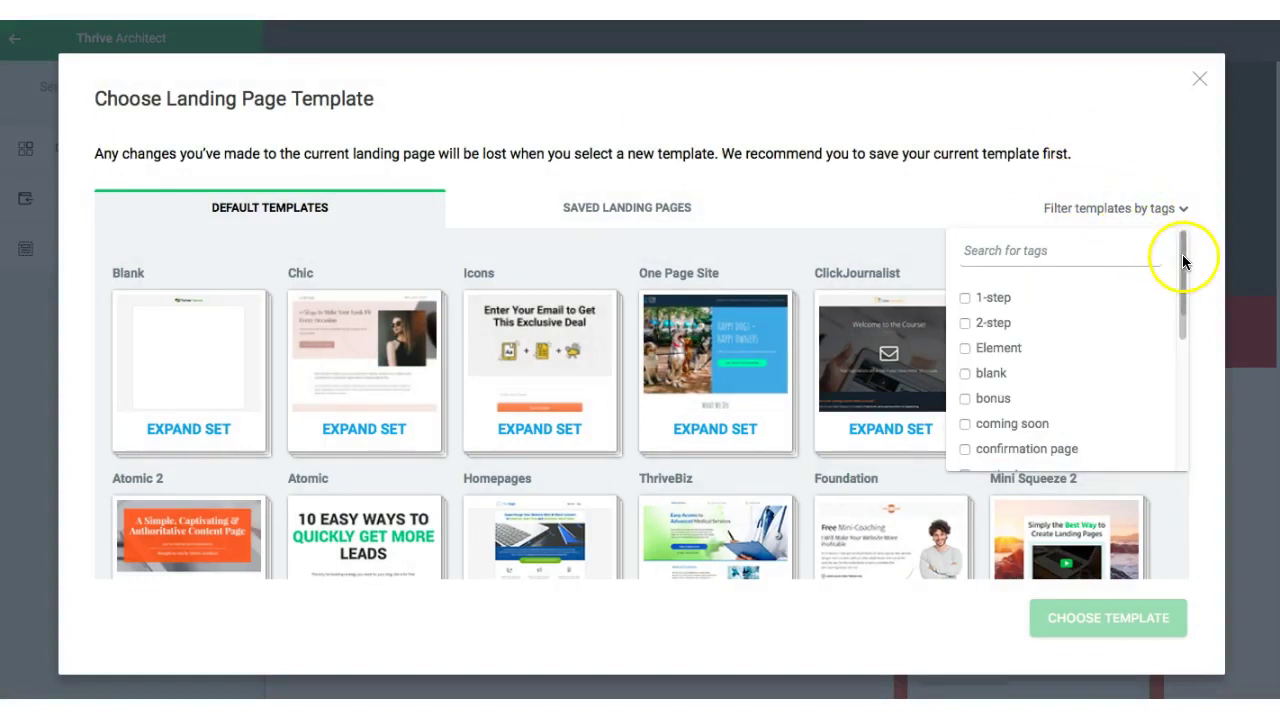
pyautogui.moveTo(1183, 262); pyautogui.dragTo(1180, 268)
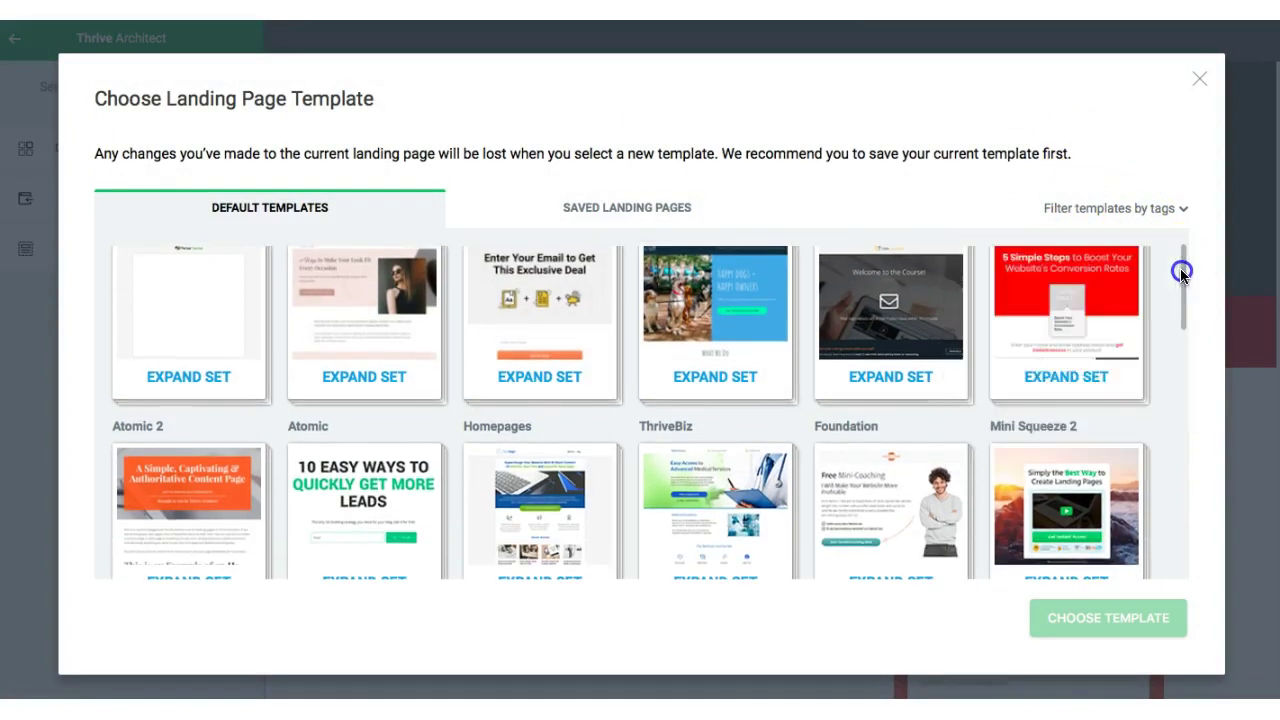
pyautogui.click(1146, 207)
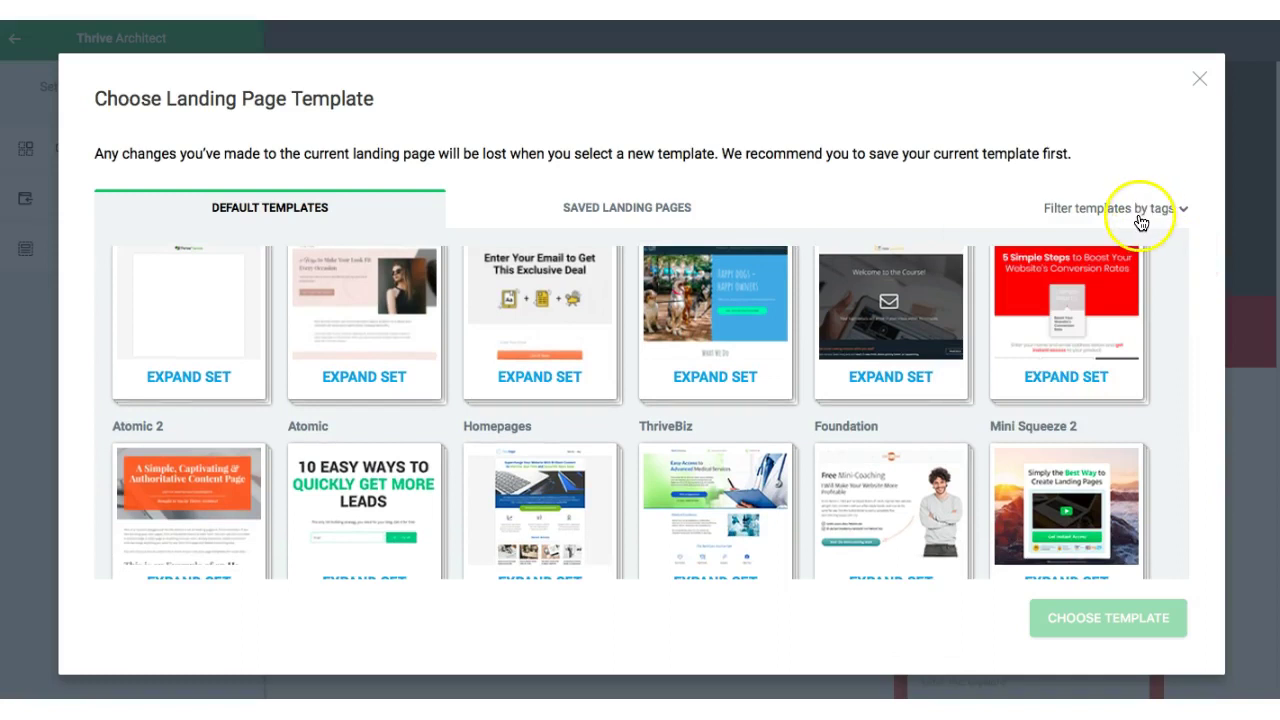
pyautogui.click(1136, 210)
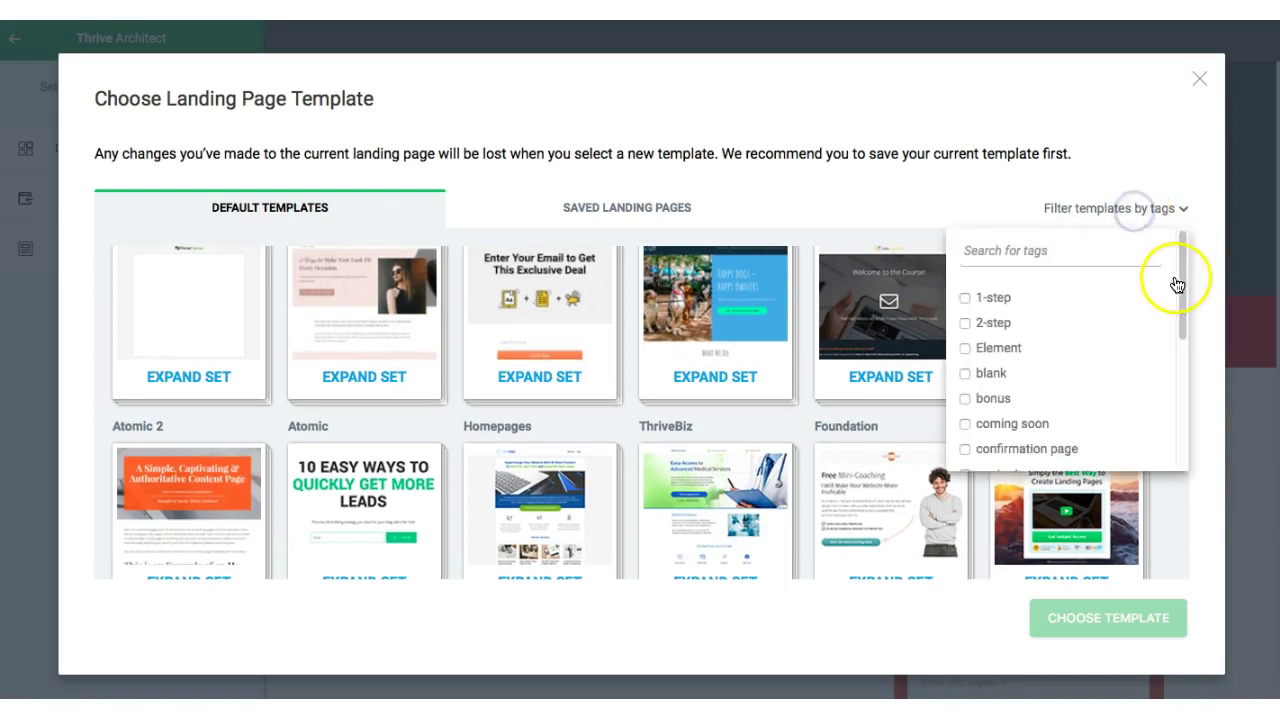
pyautogui.moveTo(1184, 283); pyautogui.dragTo(1183, 229)
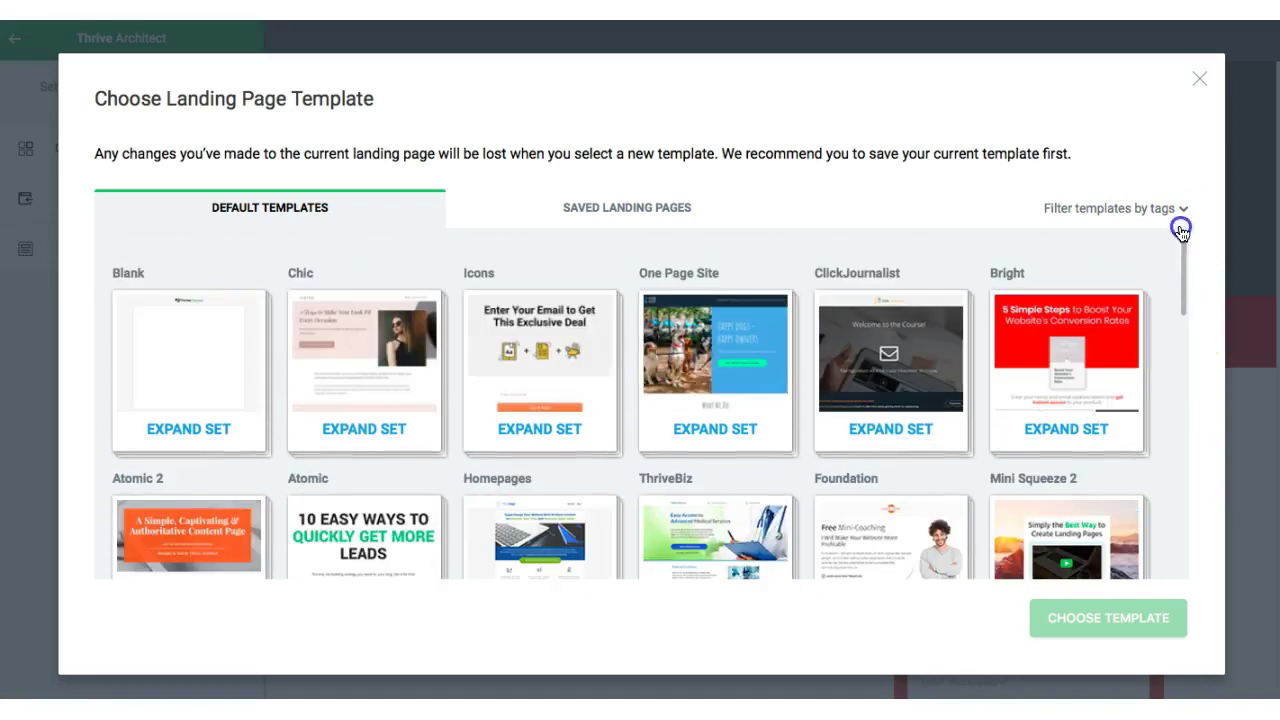
pyautogui.click(1180, 207)
pyautogui.click(1110, 206)
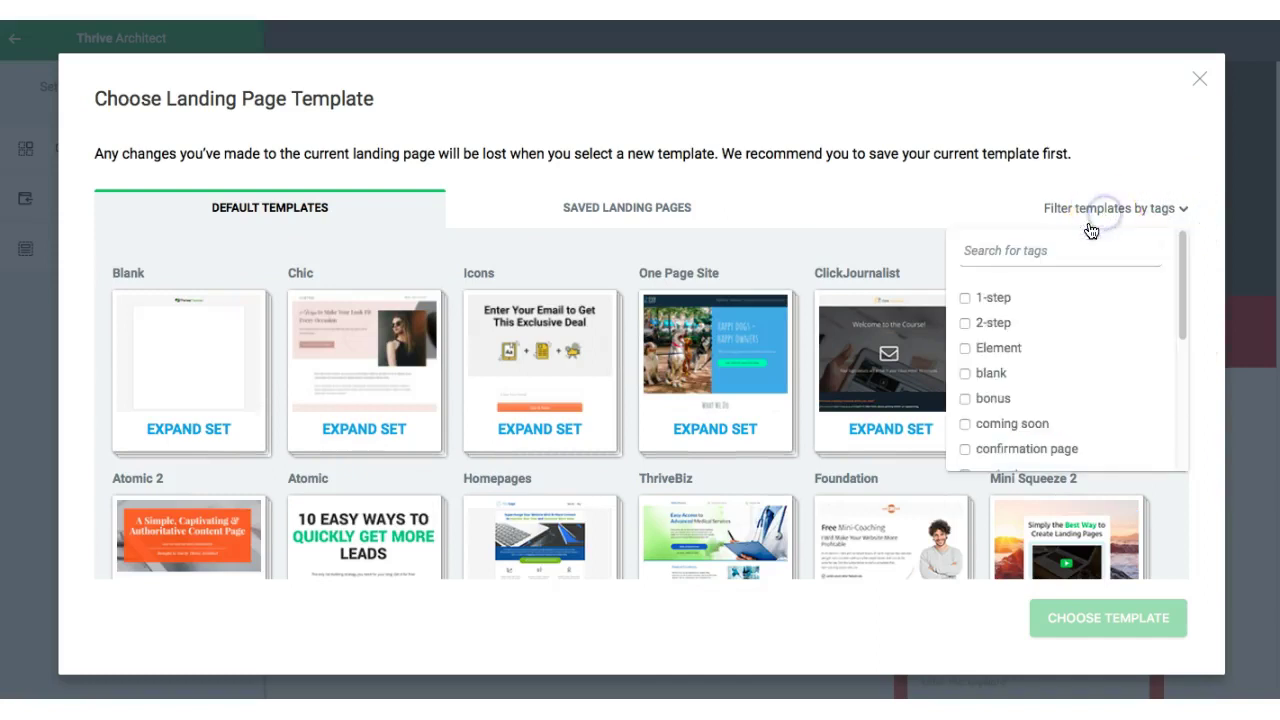
pyautogui.moveTo(1183, 310); pyautogui.dragTo(1197, 600)
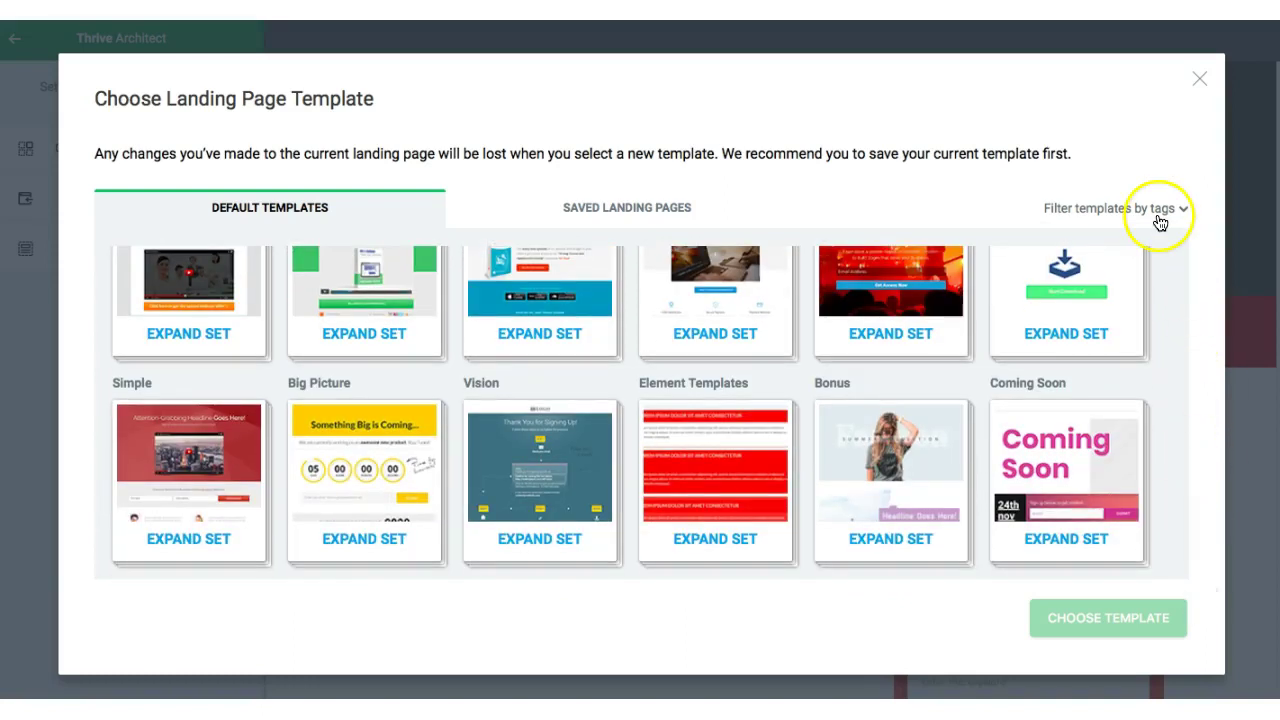
pyautogui.click(1159, 214)
pyautogui.moveTo(1181, 276); pyautogui.dragTo(1182, 362)
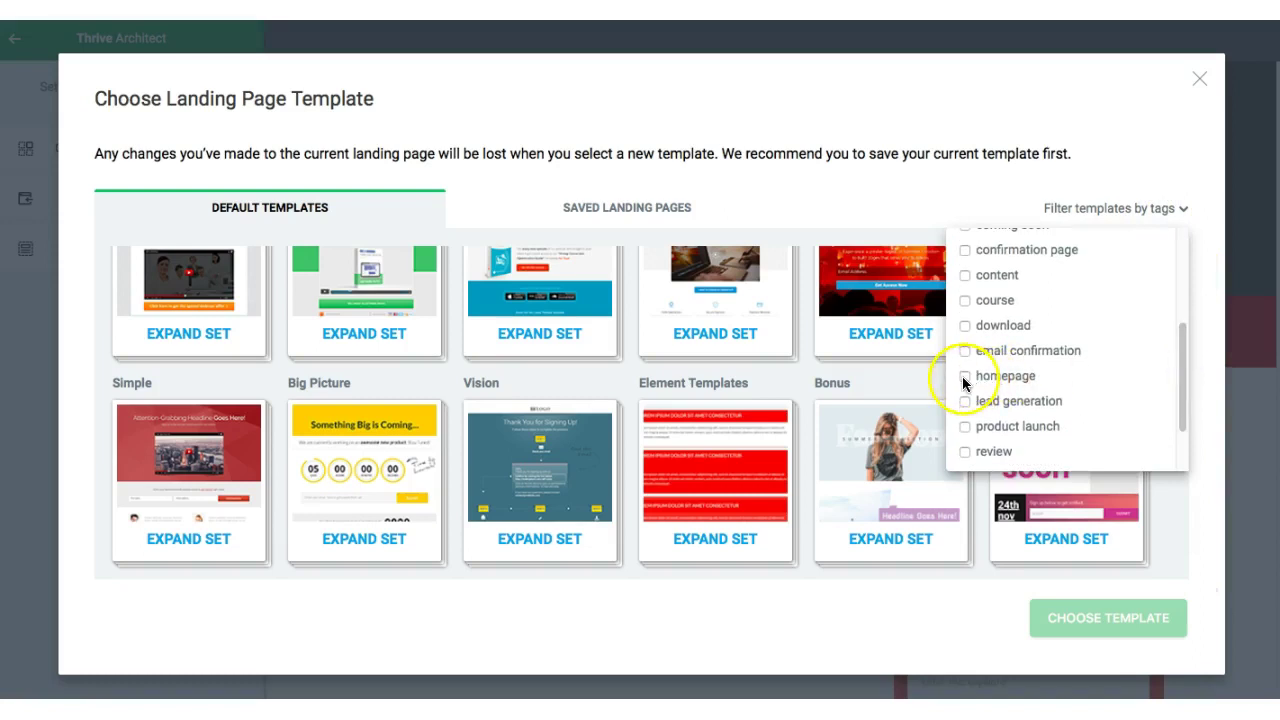
pyautogui.click(964, 380)
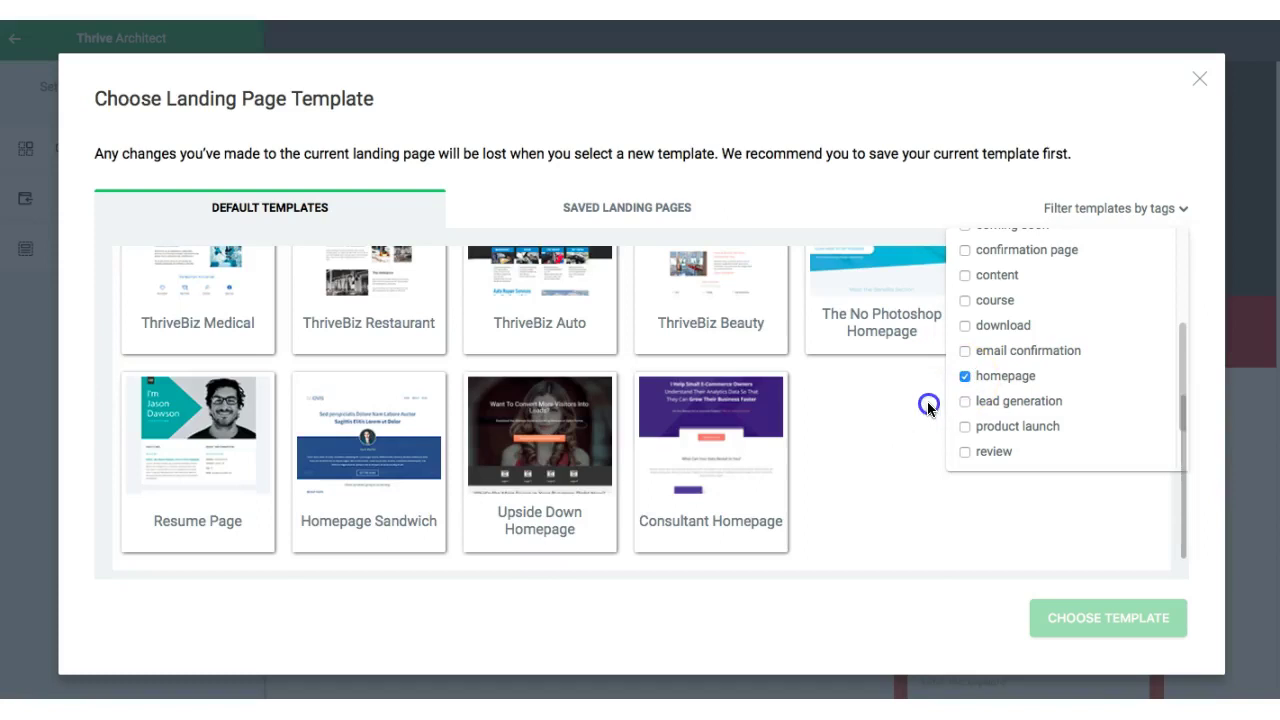
pyautogui.click(927, 401)
# - Select the Author Focused Homepage template and apply it to the page
pyautogui.moveTo(1185, 515); pyautogui.dragTo(1174, 368)
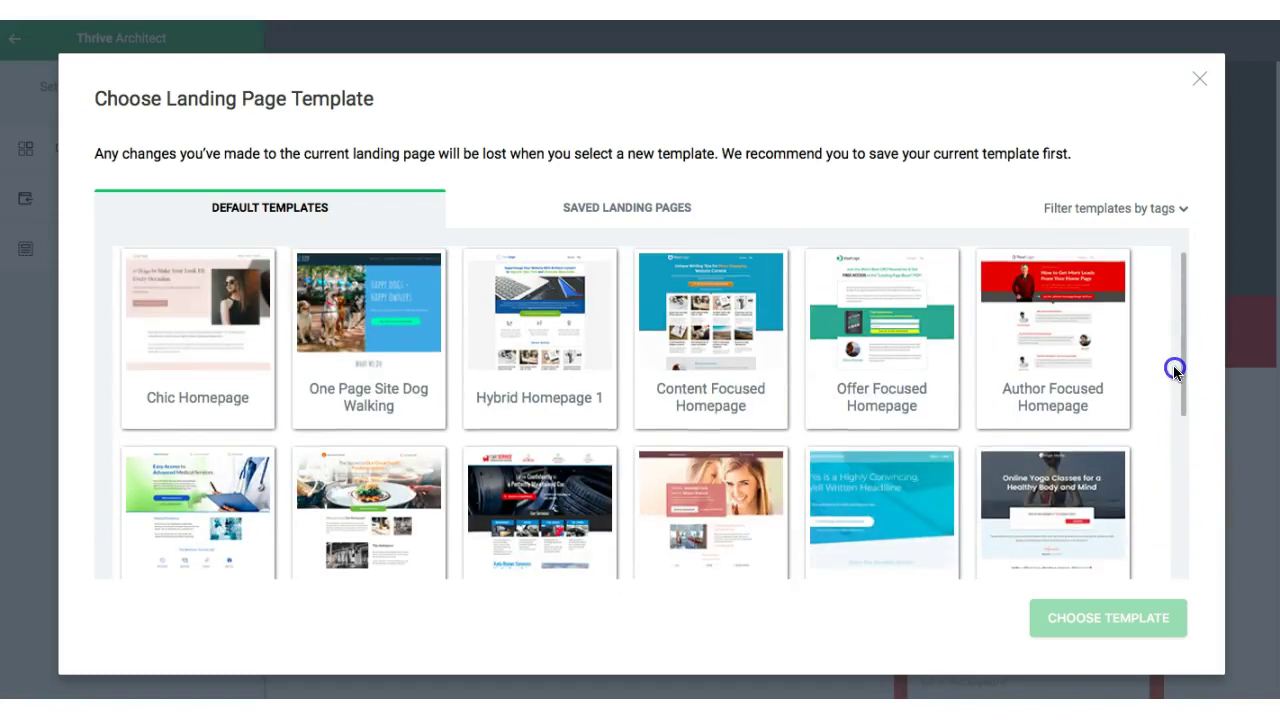
pyautogui.moveTo(1174, 370); pyautogui.dragTo(1172, 340)
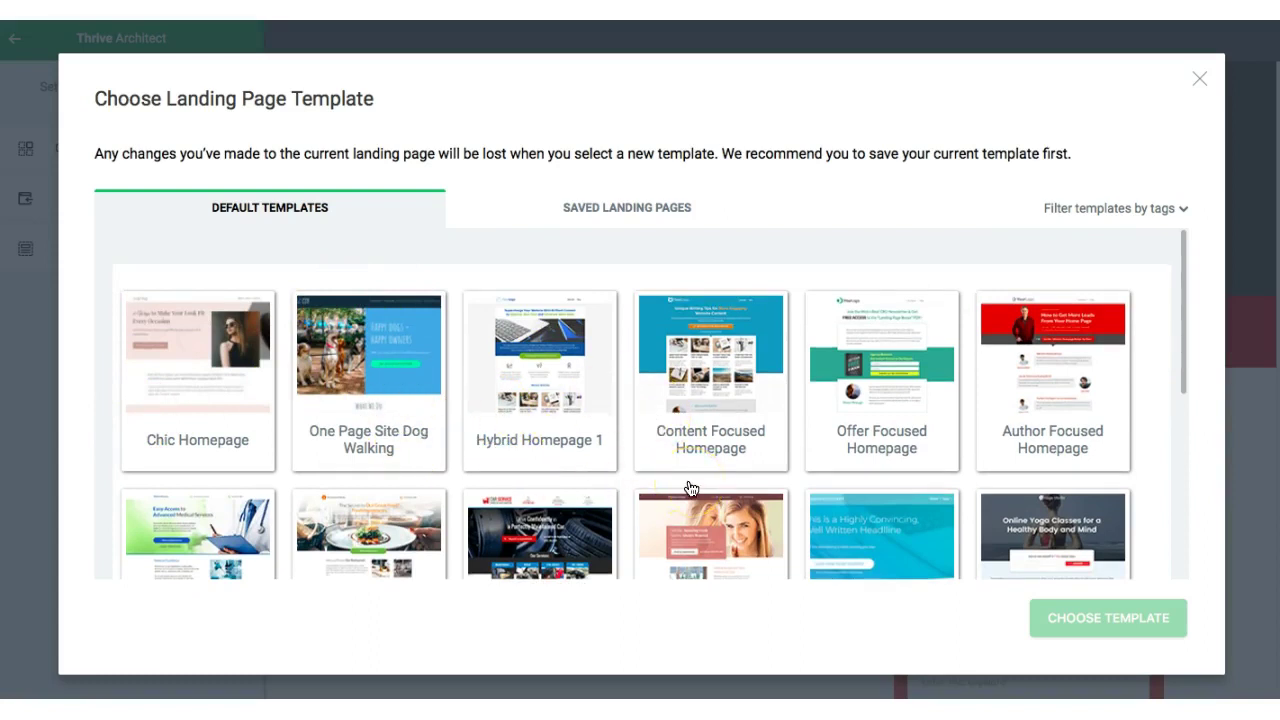
pyautogui.click(1073, 410)
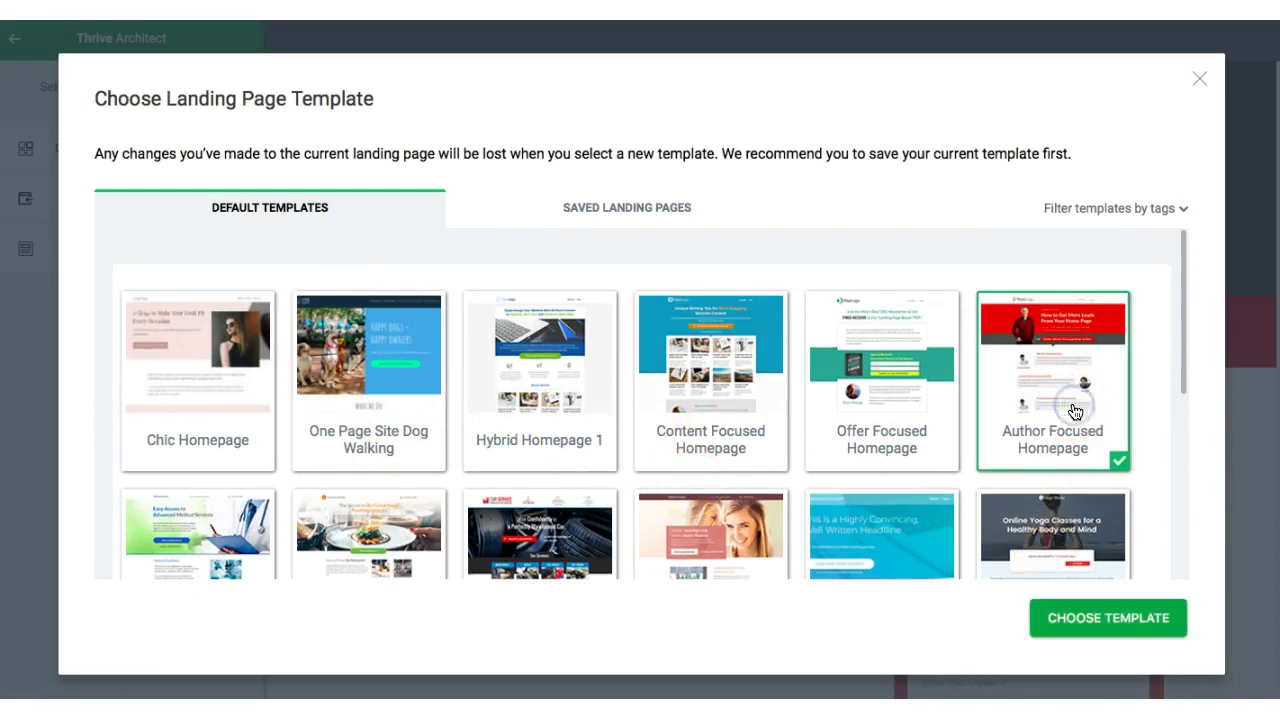
pyautogui.click(1108, 620)
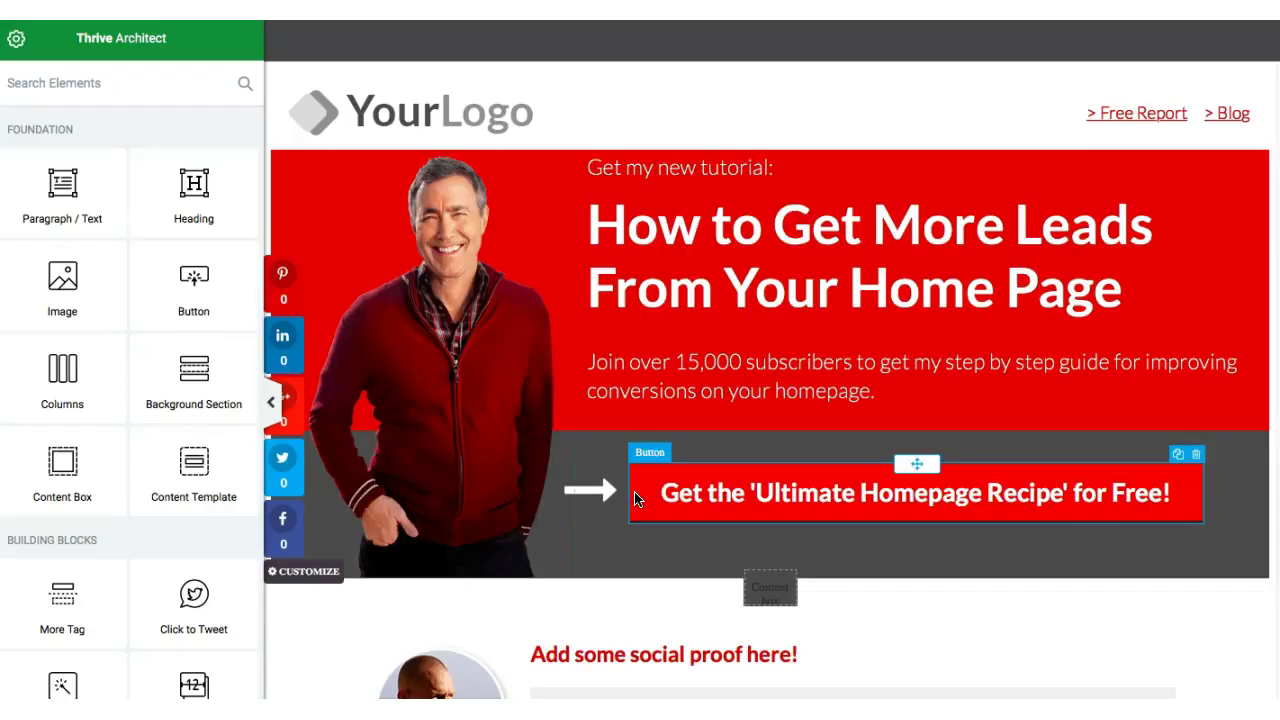
# - Replace the hero headline text with 'LET ME SHOW HOW TO EARN MONEY'
pyautogui.click(633, 494)
pyautogui.click(429, 414)
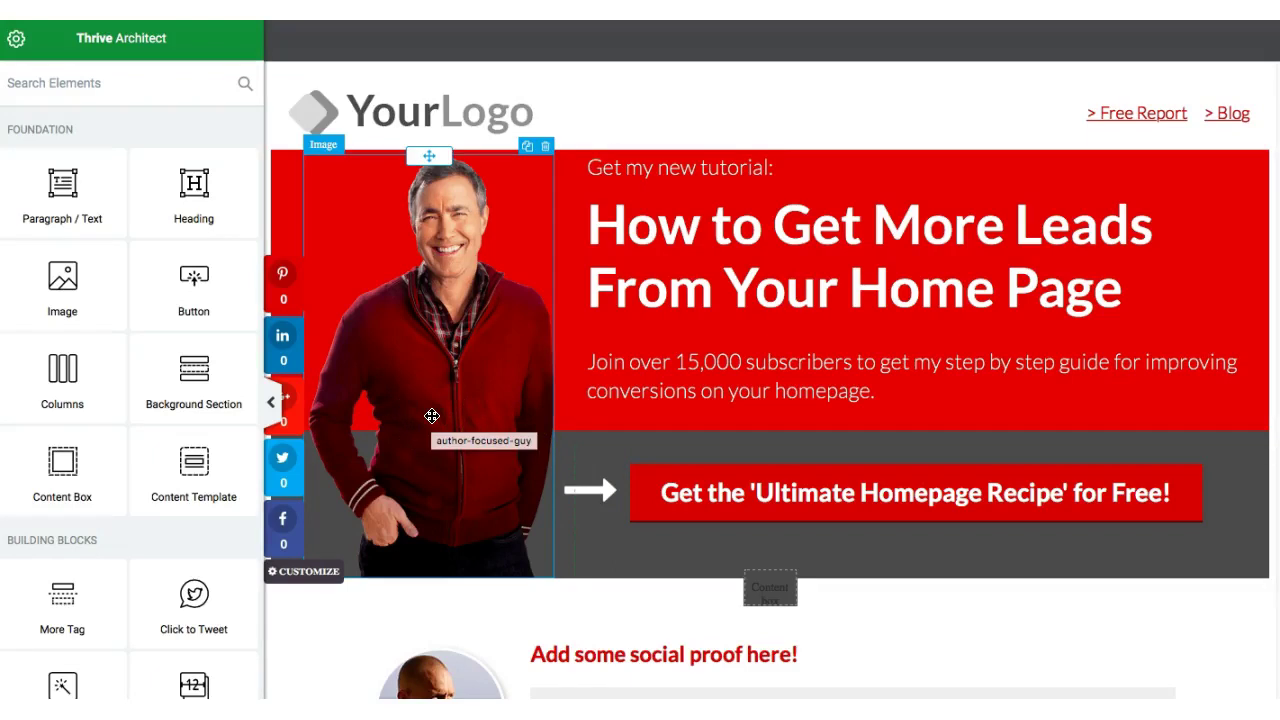
pyautogui.moveTo(443, 357)
pyautogui.mouseDown()
pyautogui.moveTo(443, 303)
pyautogui.moveTo(381, 293)
pyautogui.moveTo(444, 331)
pyautogui.mouseUp()
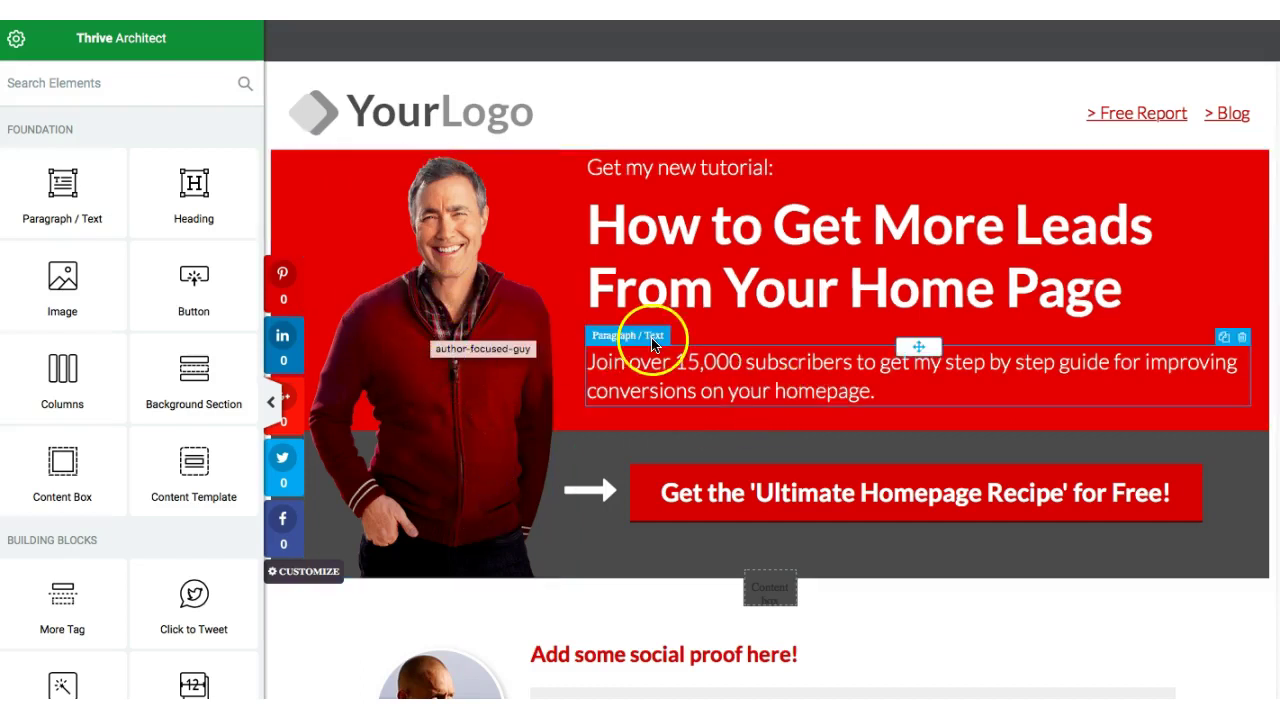
pyautogui.click(747, 253)
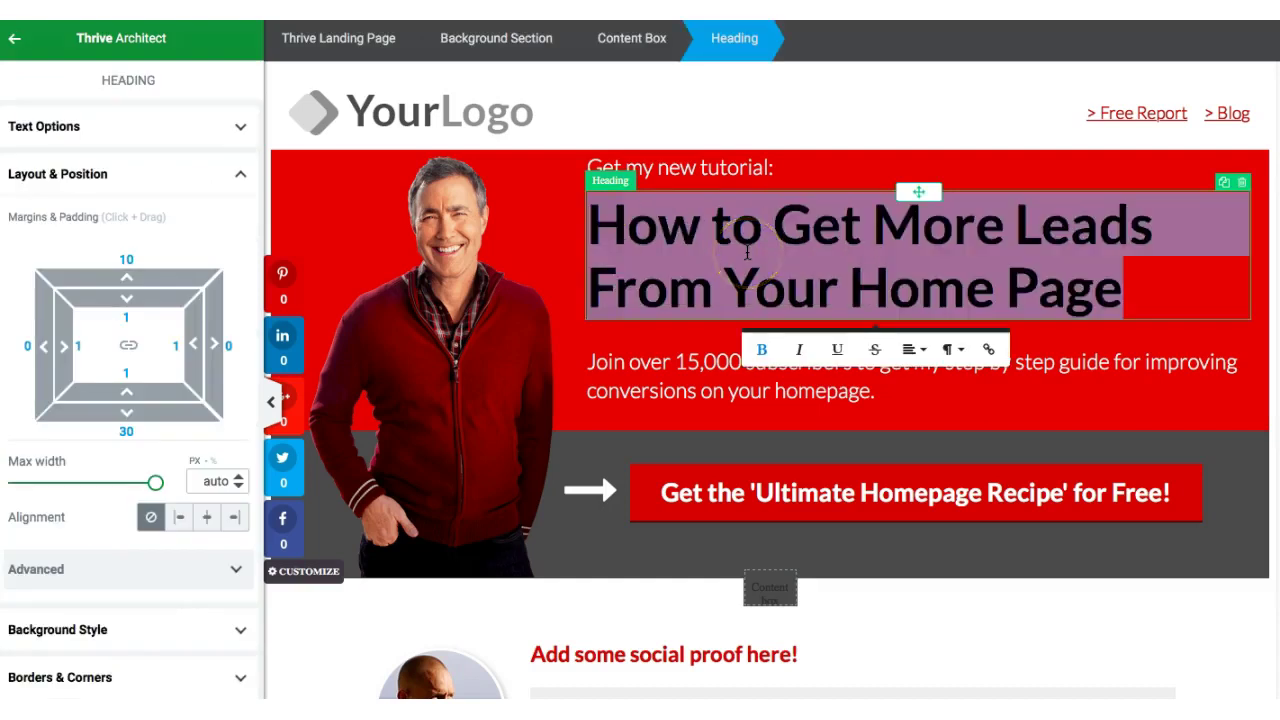
pyautogui.write('LET')
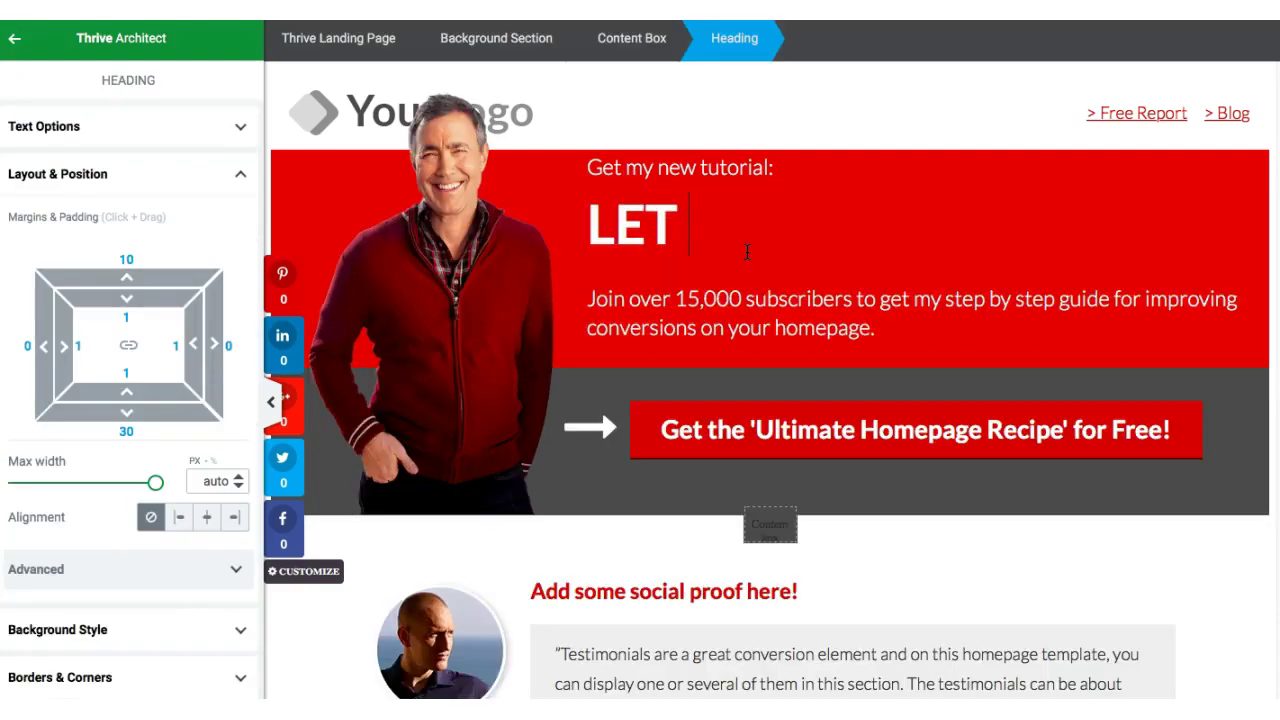
pyautogui.write(' ME SHOW HOW')
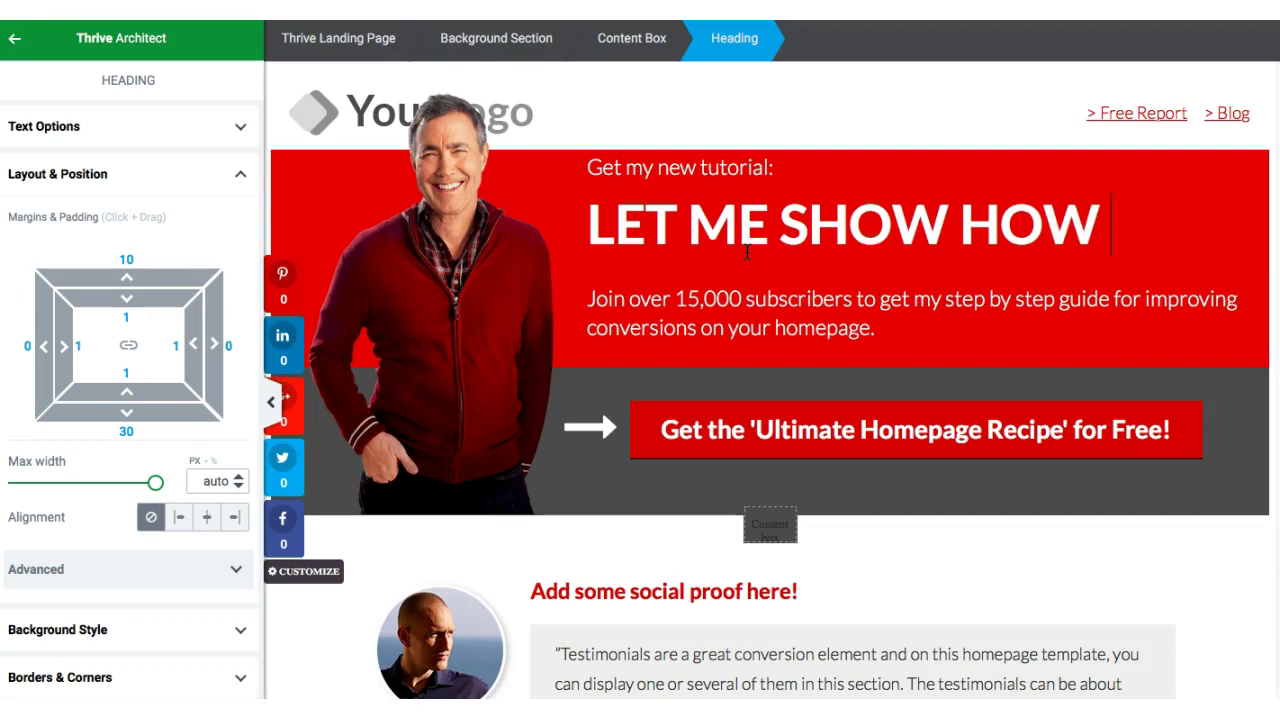
pyautogui.write(' TO EARN ')
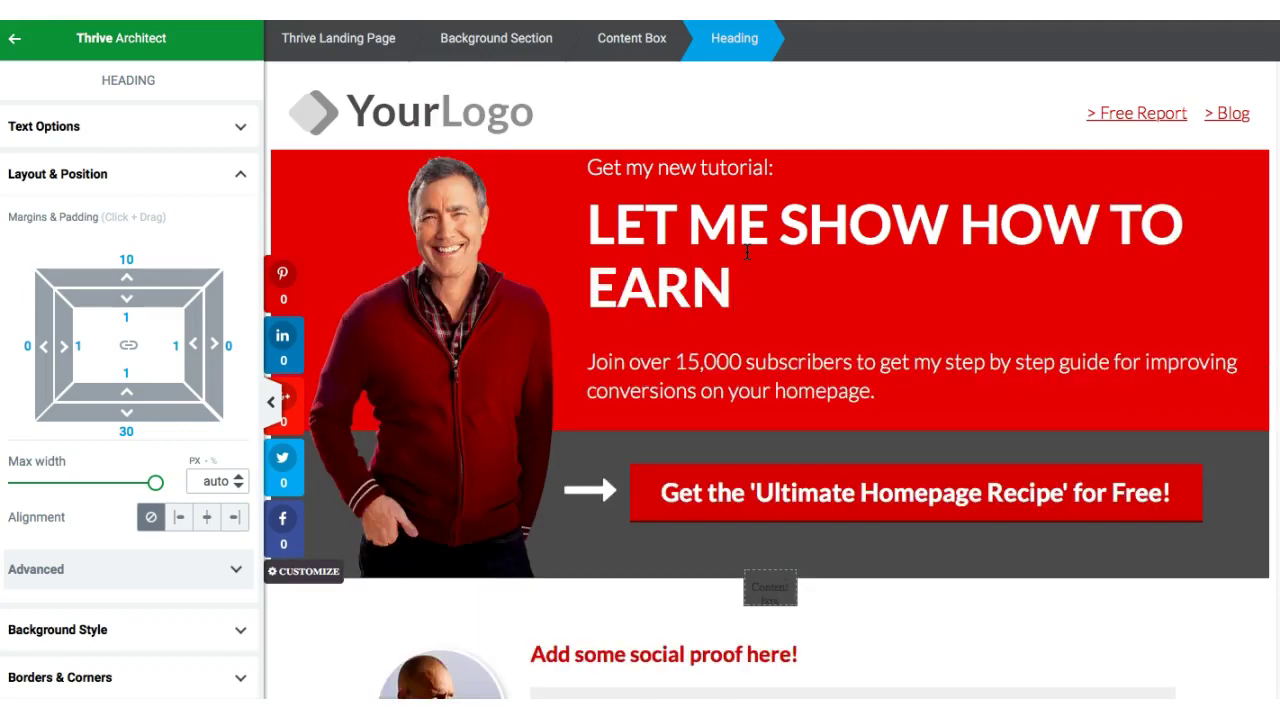
pyautogui.write('MONEY')
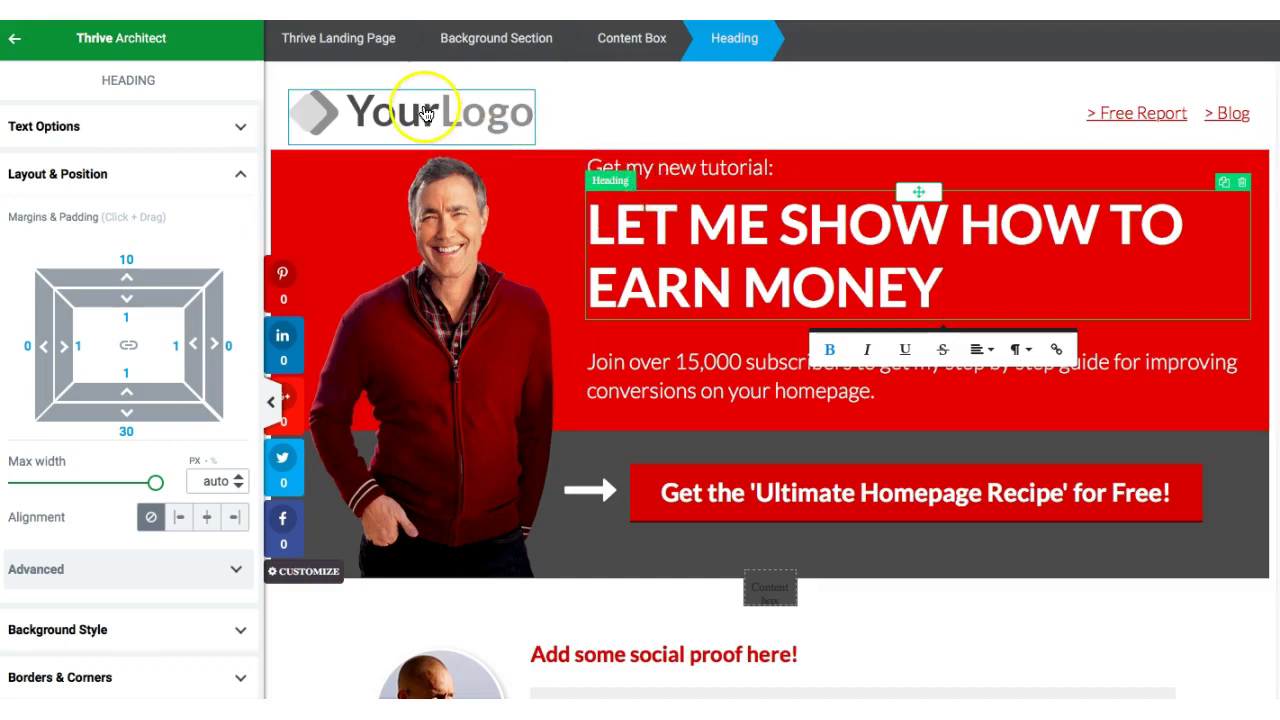
pyautogui.click(490, 318)
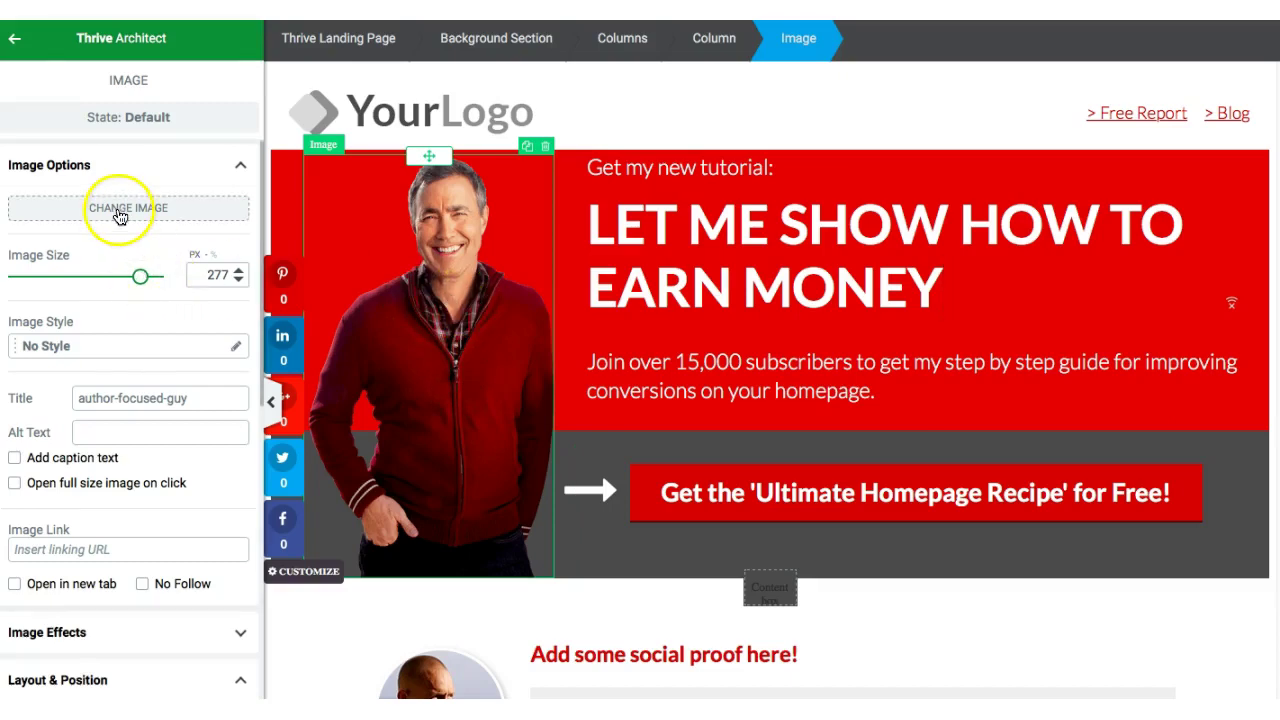
# - Swap the hero photo for my-pic-min.png from the Media Library and shrink it to 201 px
pyautogui.click(119, 214)
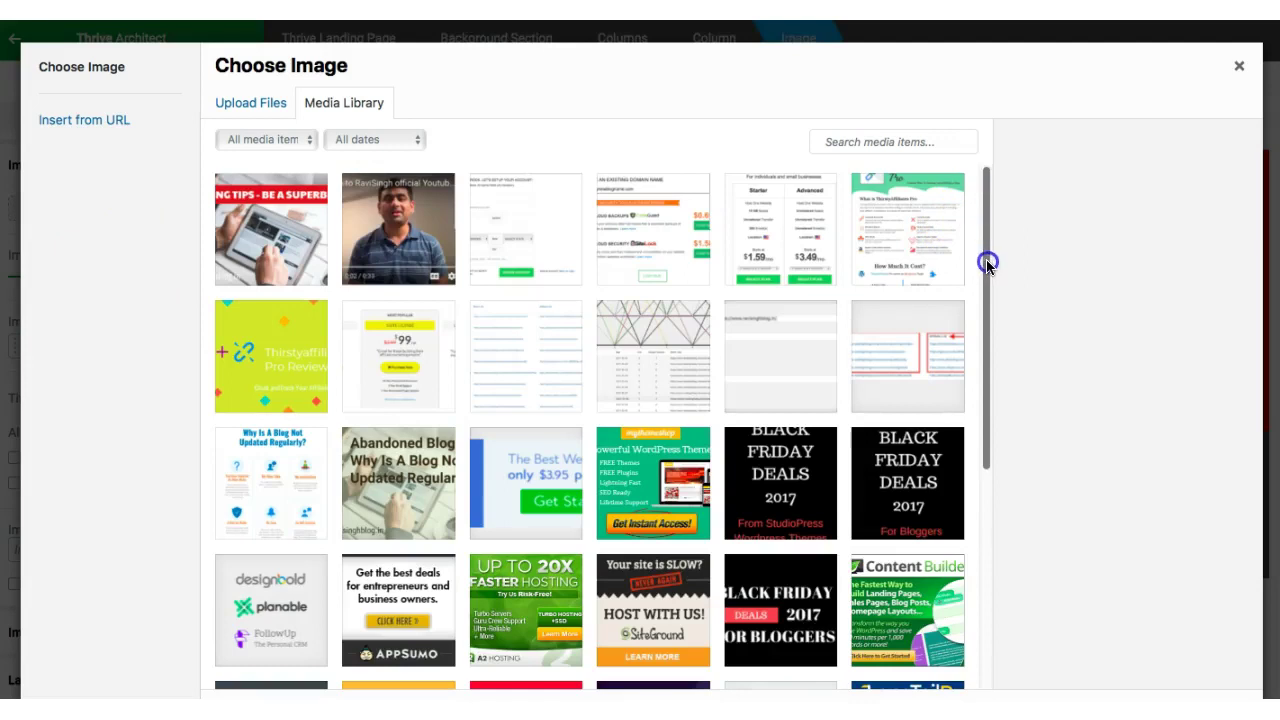
pyautogui.scroll(-1, 985, 265)
pyautogui.moveTo(985, 262); pyautogui.dragTo(1006, 440)
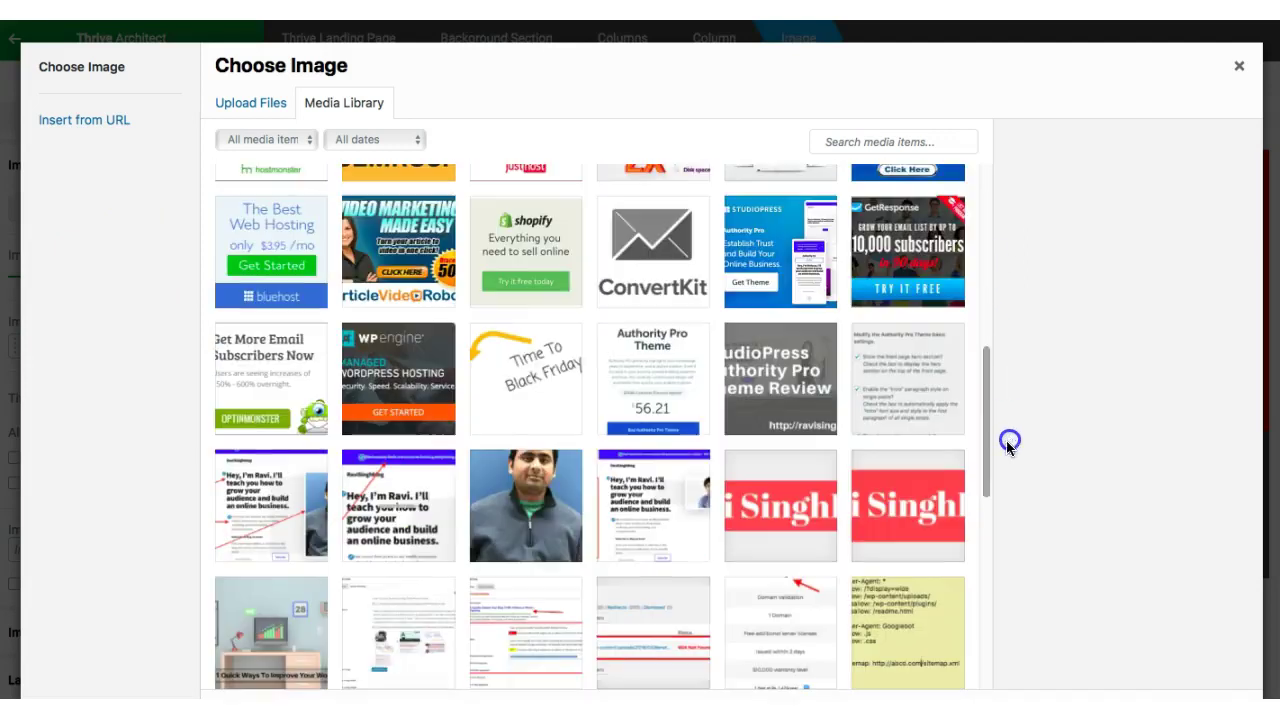
pyautogui.click(528, 511)
pyautogui.click(1195, 698)
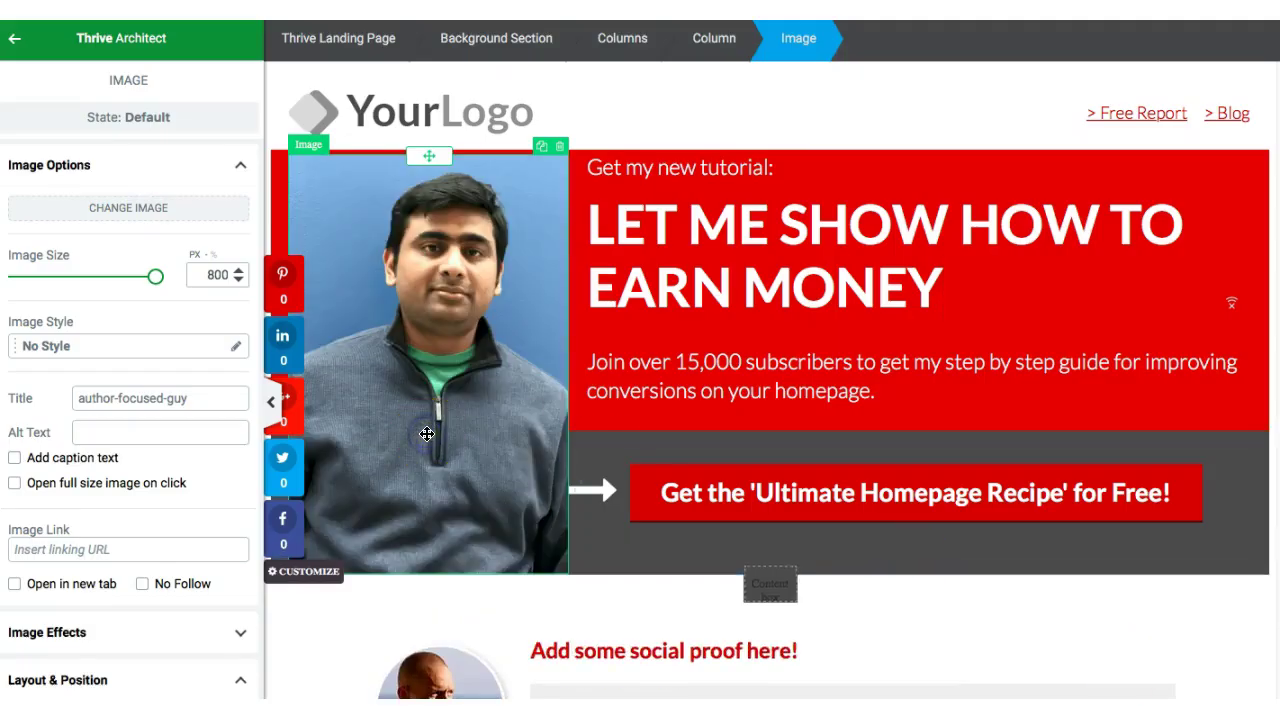
pyautogui.moveTo(156, 275); pyautogui.dragTo(103, 275)
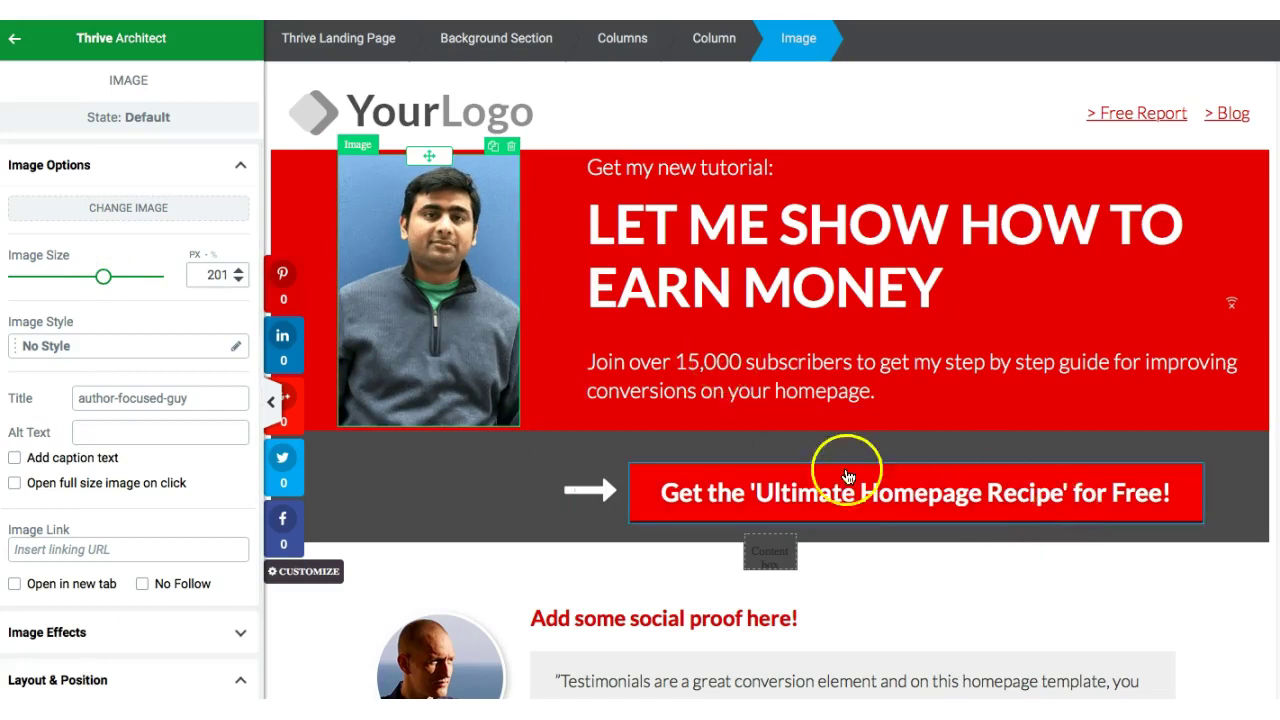
pyautogui.press('Escape')
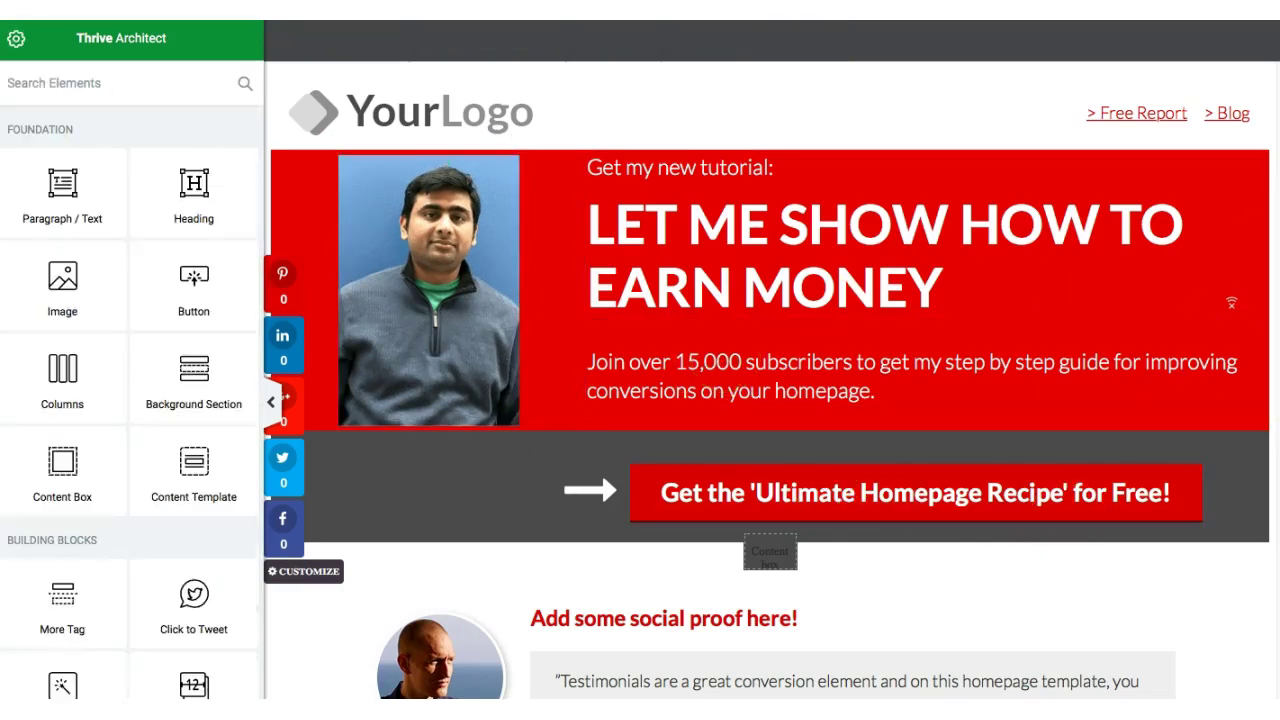
pyautogui.click(950, 492)
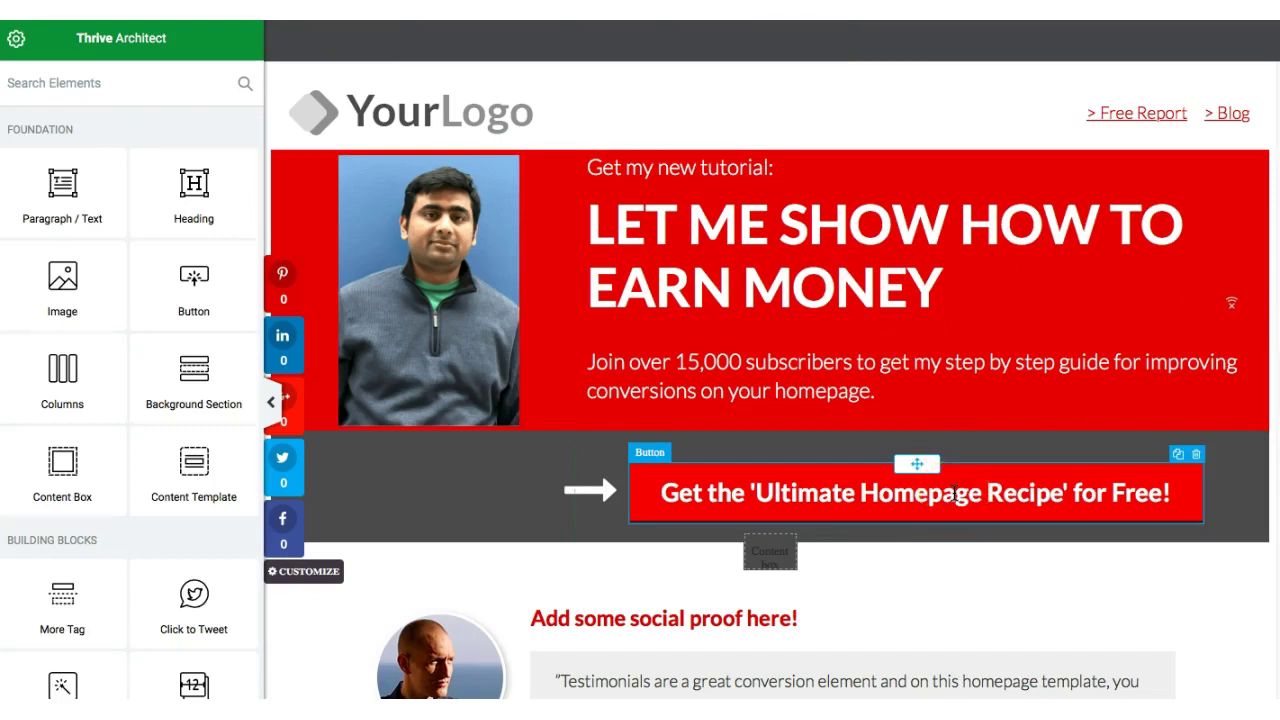
pyautogui.click(940, 471)
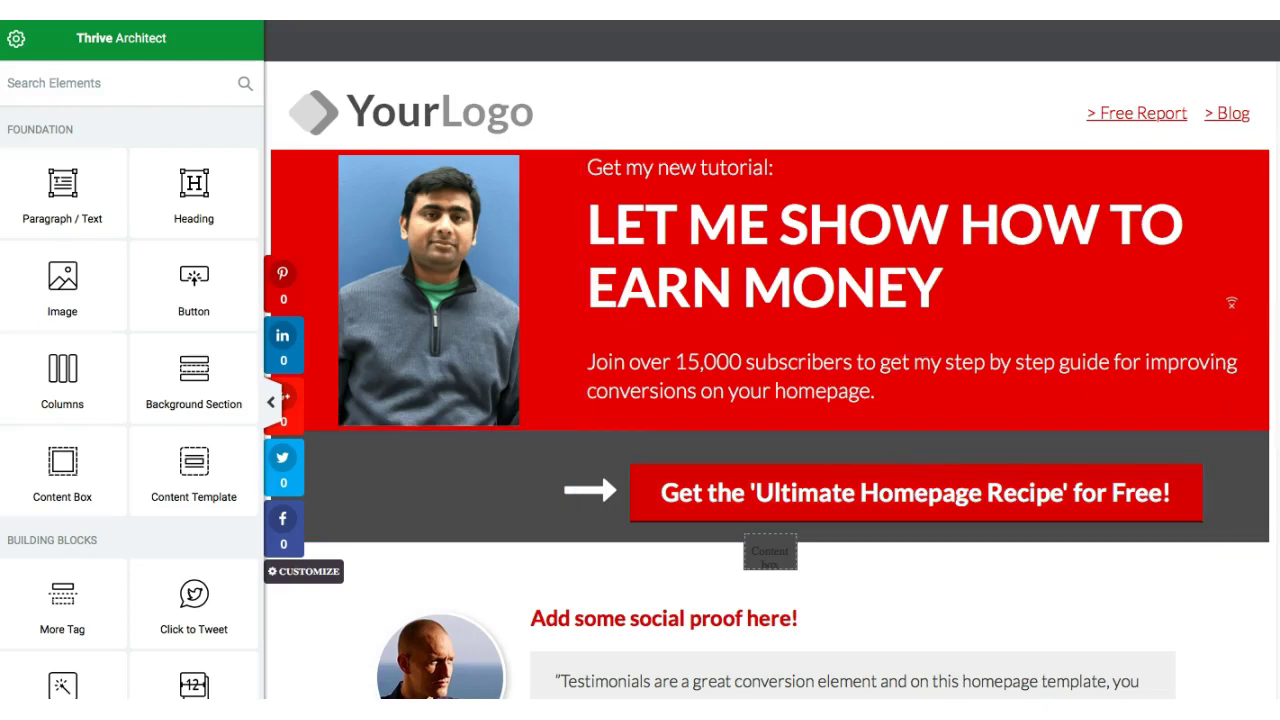
pyautogui.scroll(-5, 457, 341)
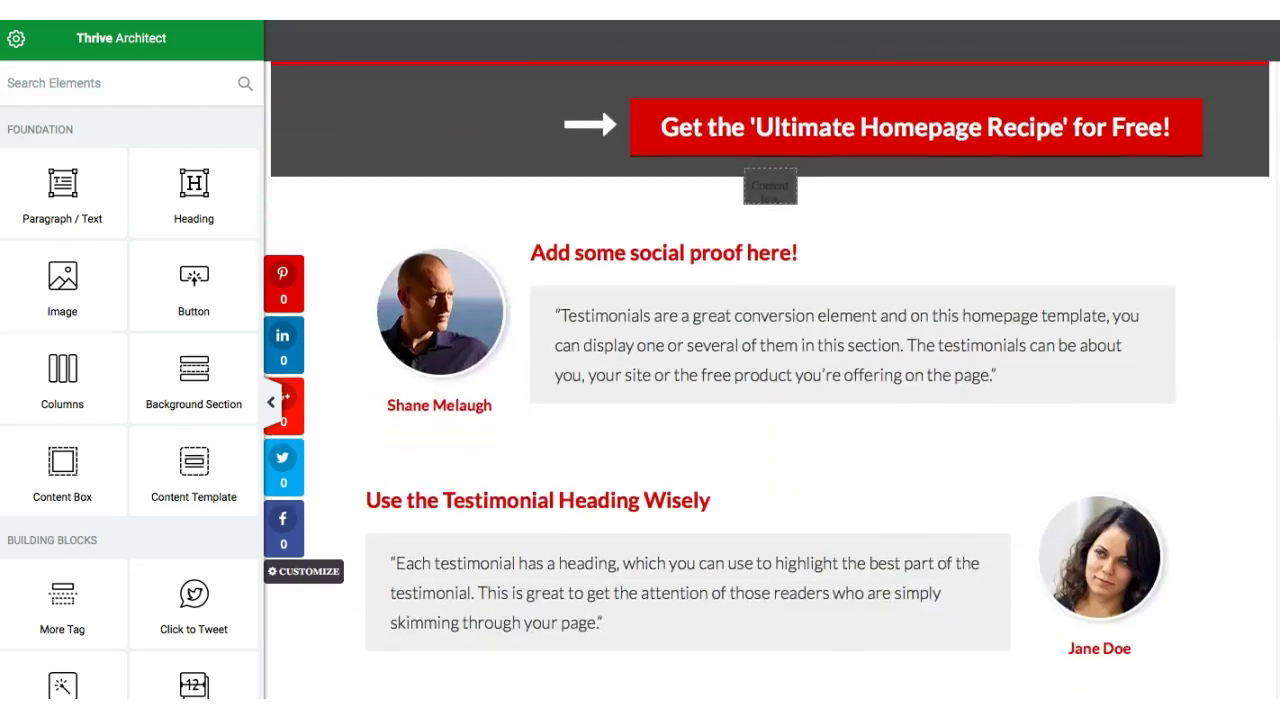
pyautogui.click(457, 341)
pyautogui.click(575, 350)
pyautogui.click(456, 318)
pyautogui.click(590, 313)
pyautogui.click(648, 287)
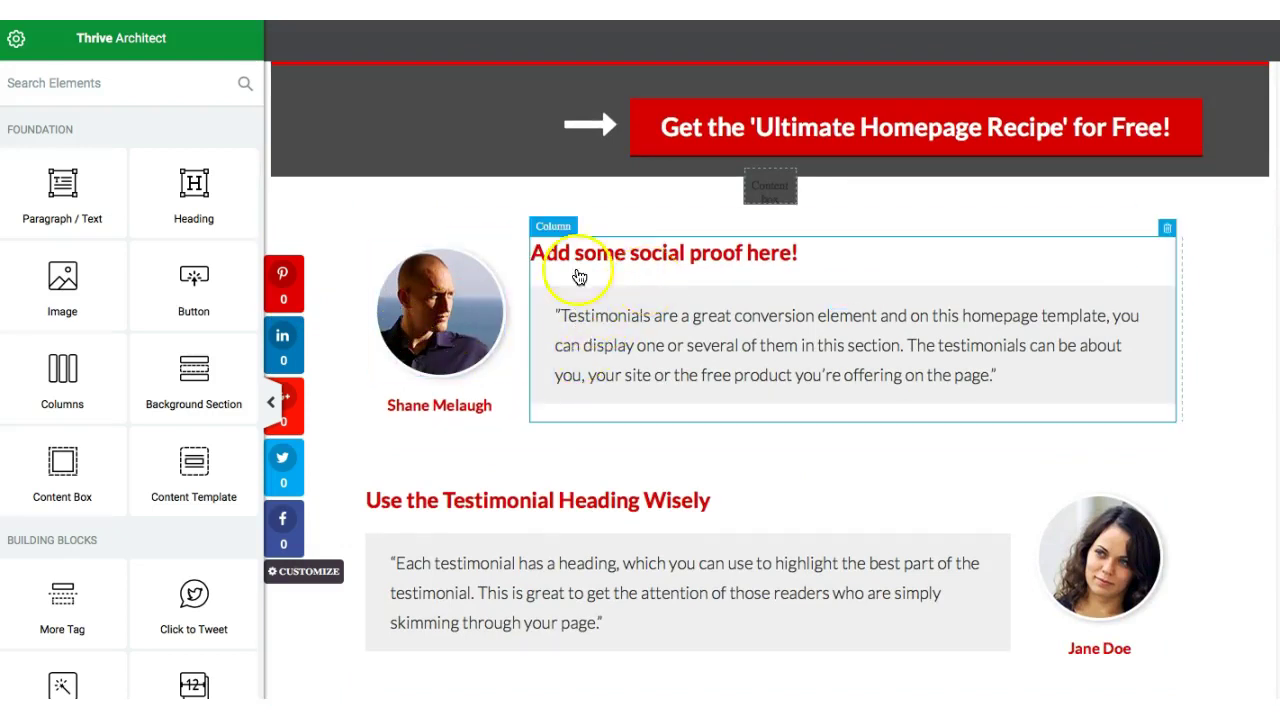
pyautogui.click(423, 323)
pyautogui.click(1142, 373)
pyautogui.press('Escape')
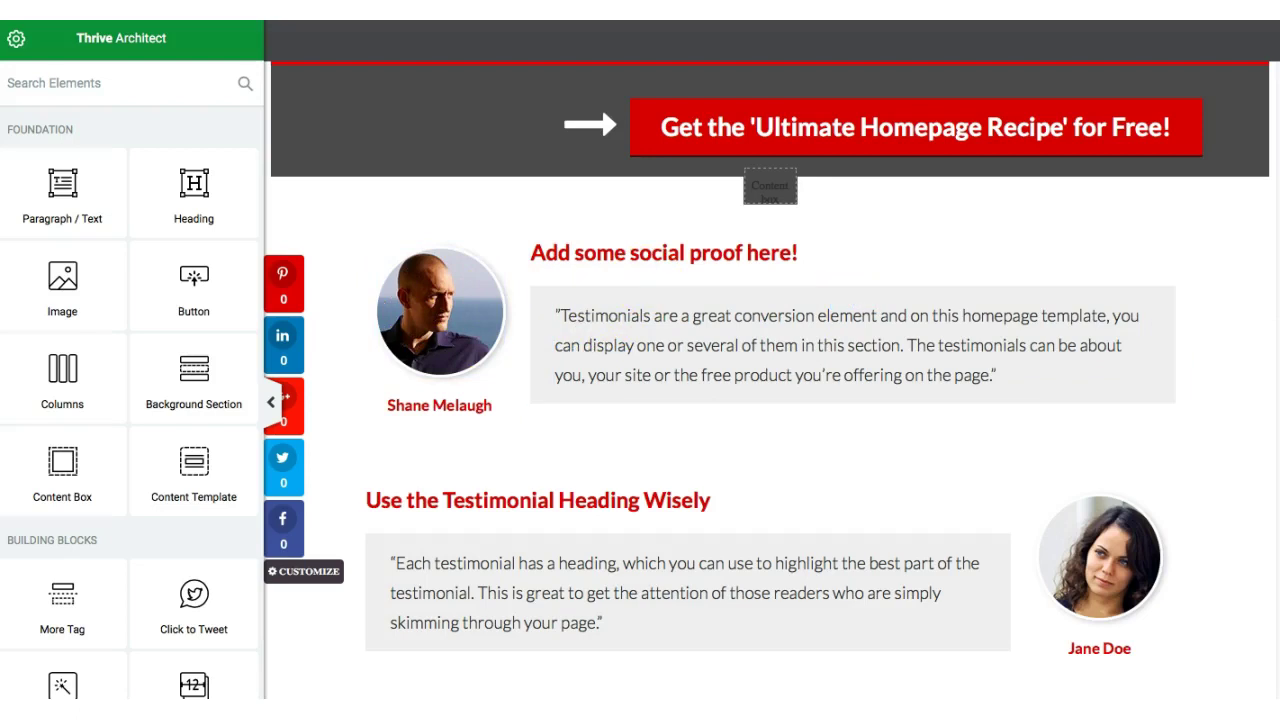
pyautogui.scroll(-5, 770, 380)
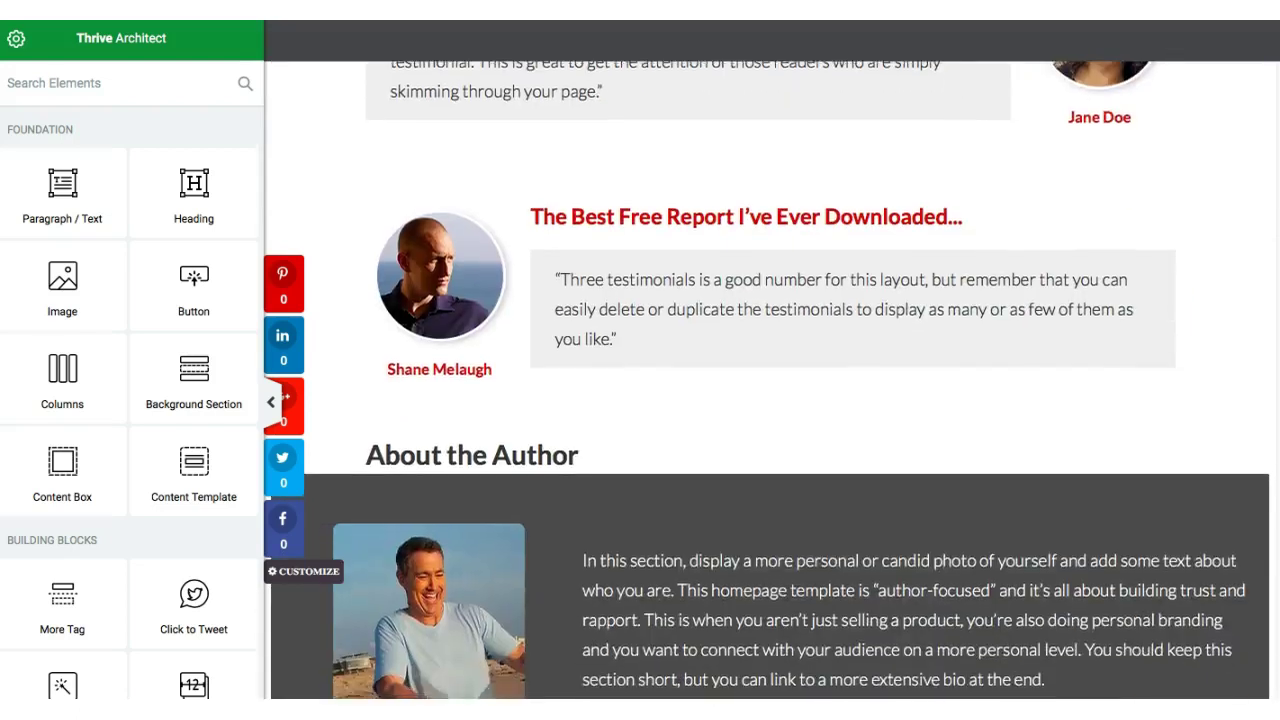
pyautogui.scroll(-1, 770, 380)
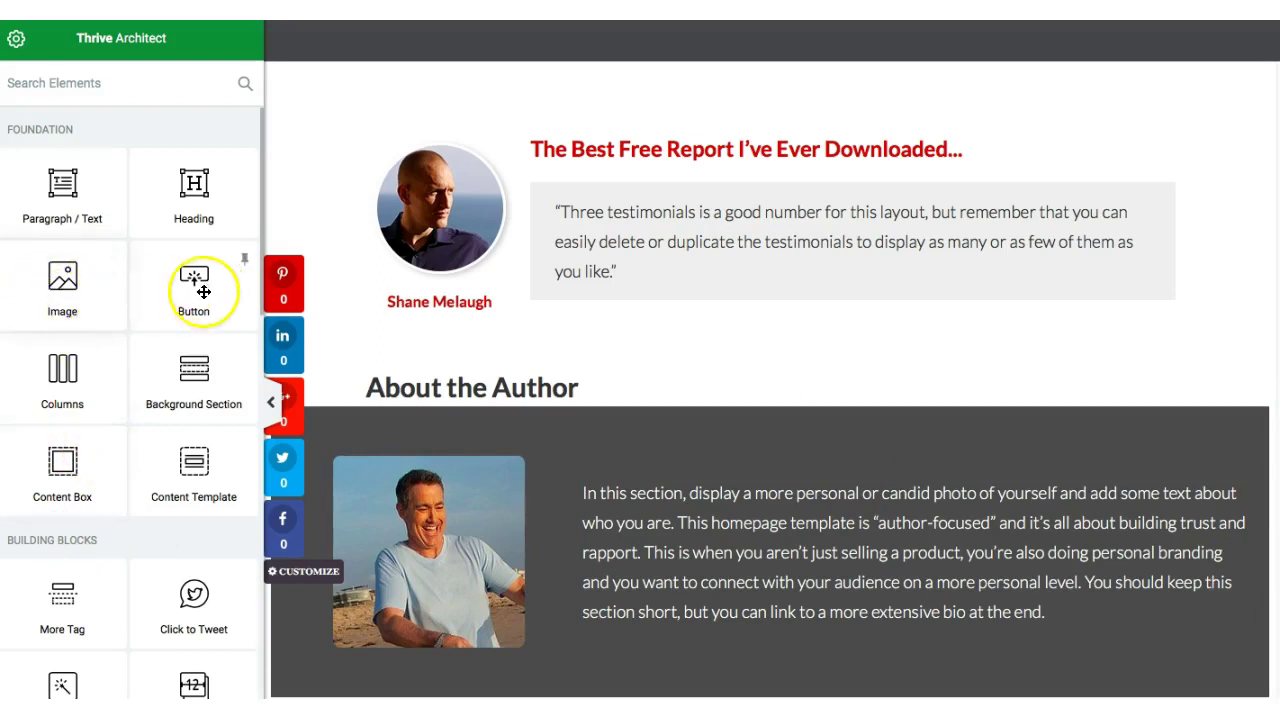
# - Place a new button below the last testimonial and relabel it 'GO To My Blog'
pyautogui.moveTo(208, 288); pyautogui.dragTo(548, 336)
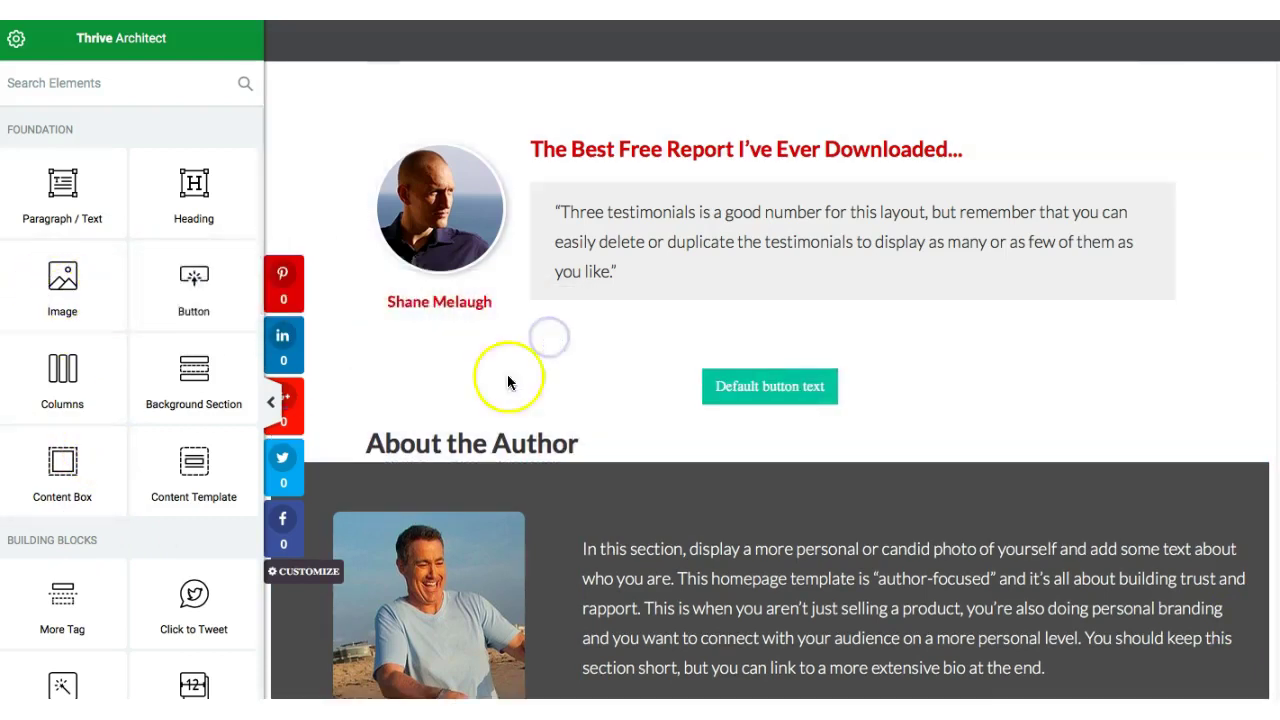
pyautogui.click(757, 381)
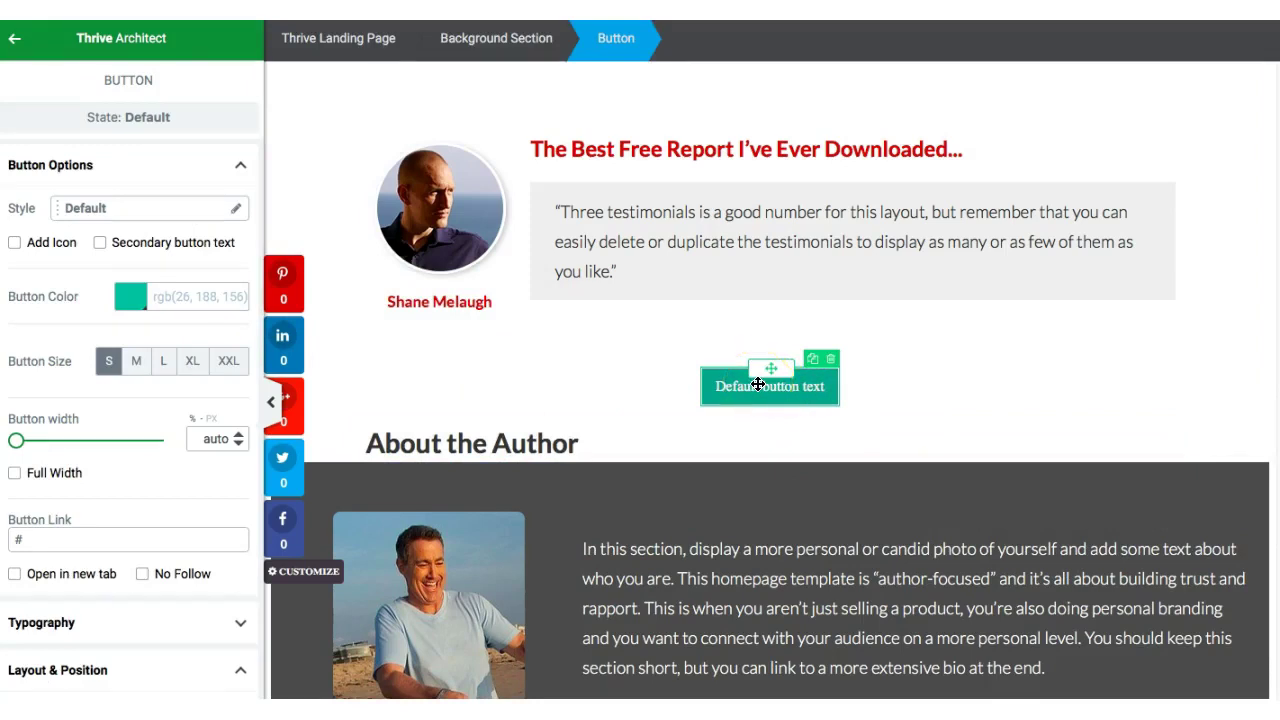
pyautogui.click(758, 387)
pyautogui.tripleClick(758, 387)
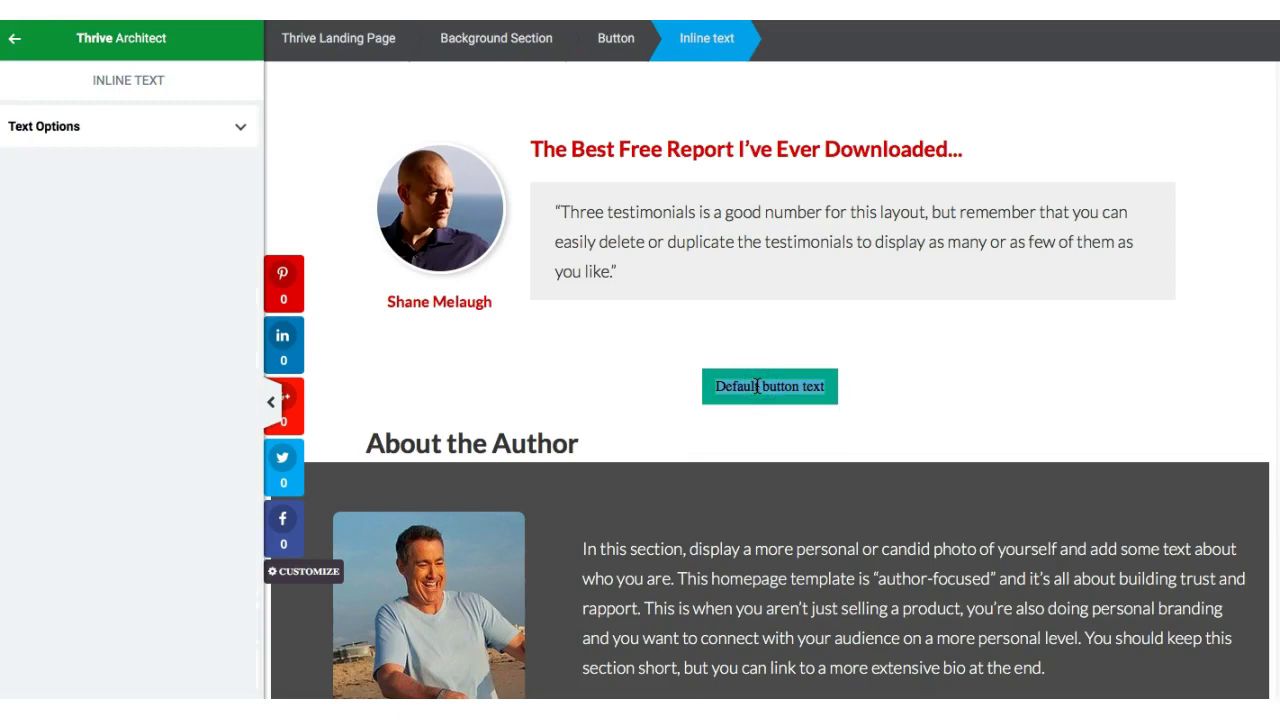
pyautogui.write('GO To My')
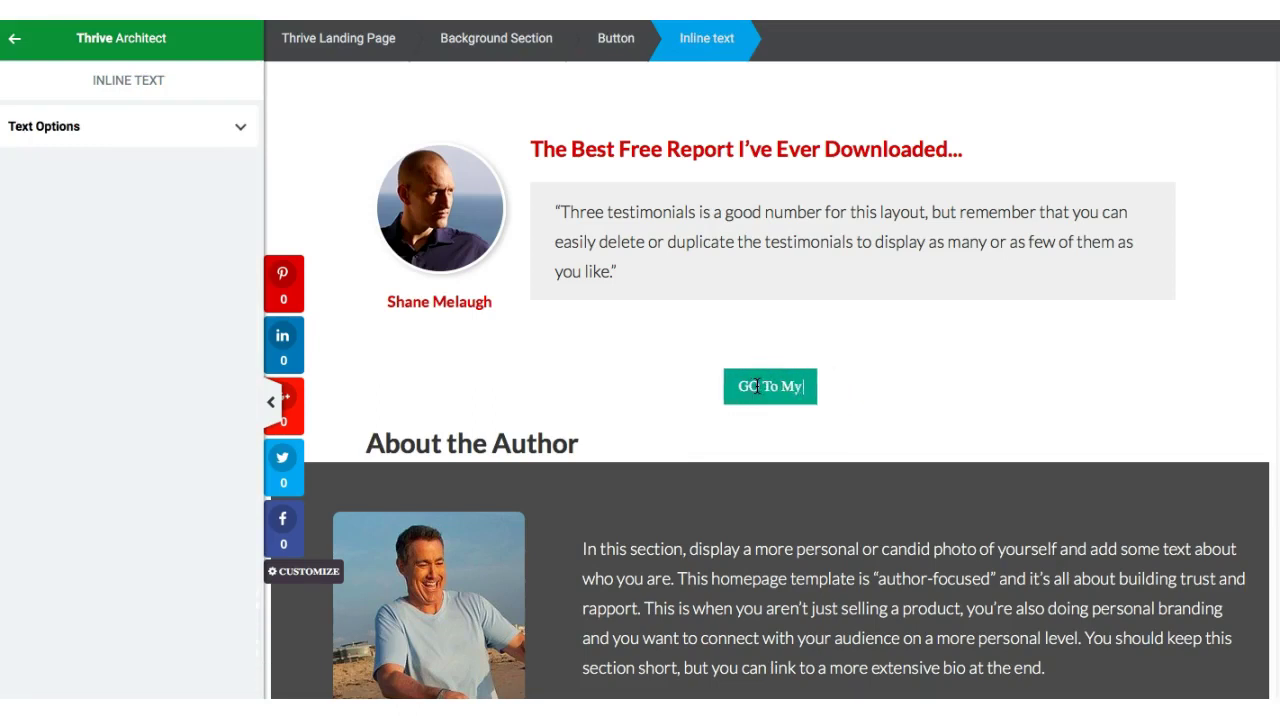
pyautogui.write(' Blog')
pyautogui.click(789, 389)
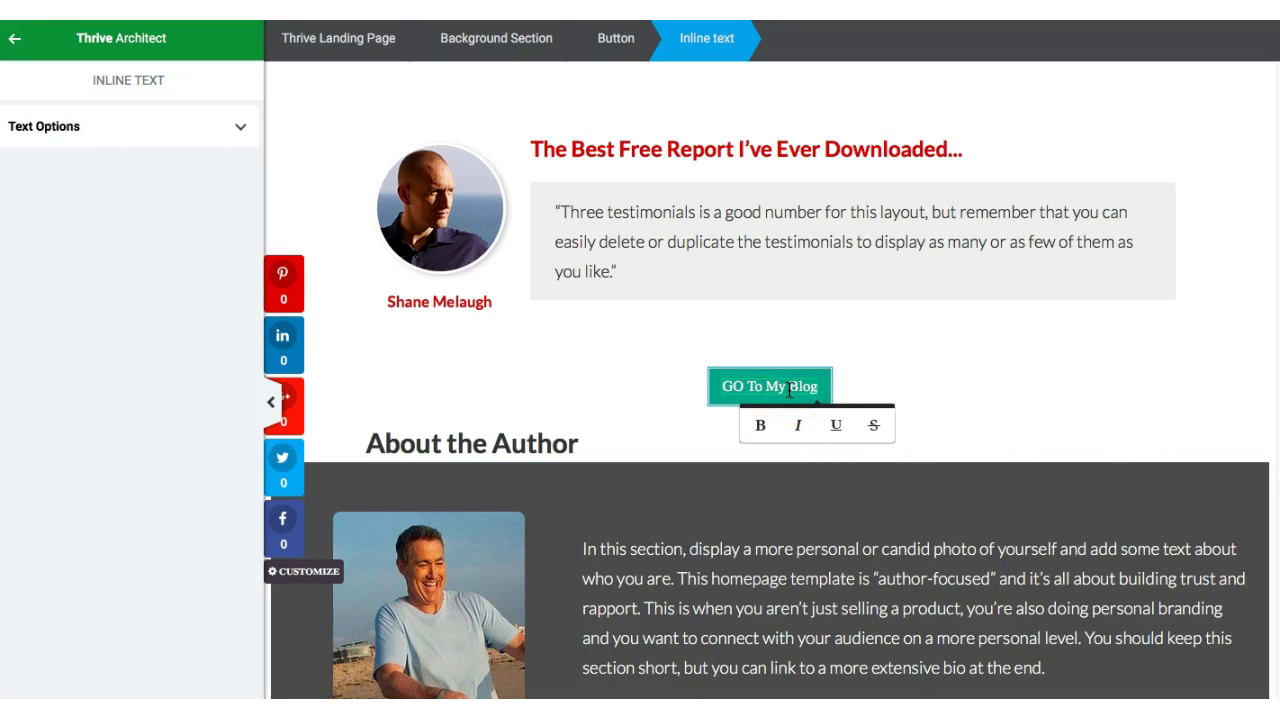
pyautogui.press('End')
pyautogui.scroll(-2, 770, 400)
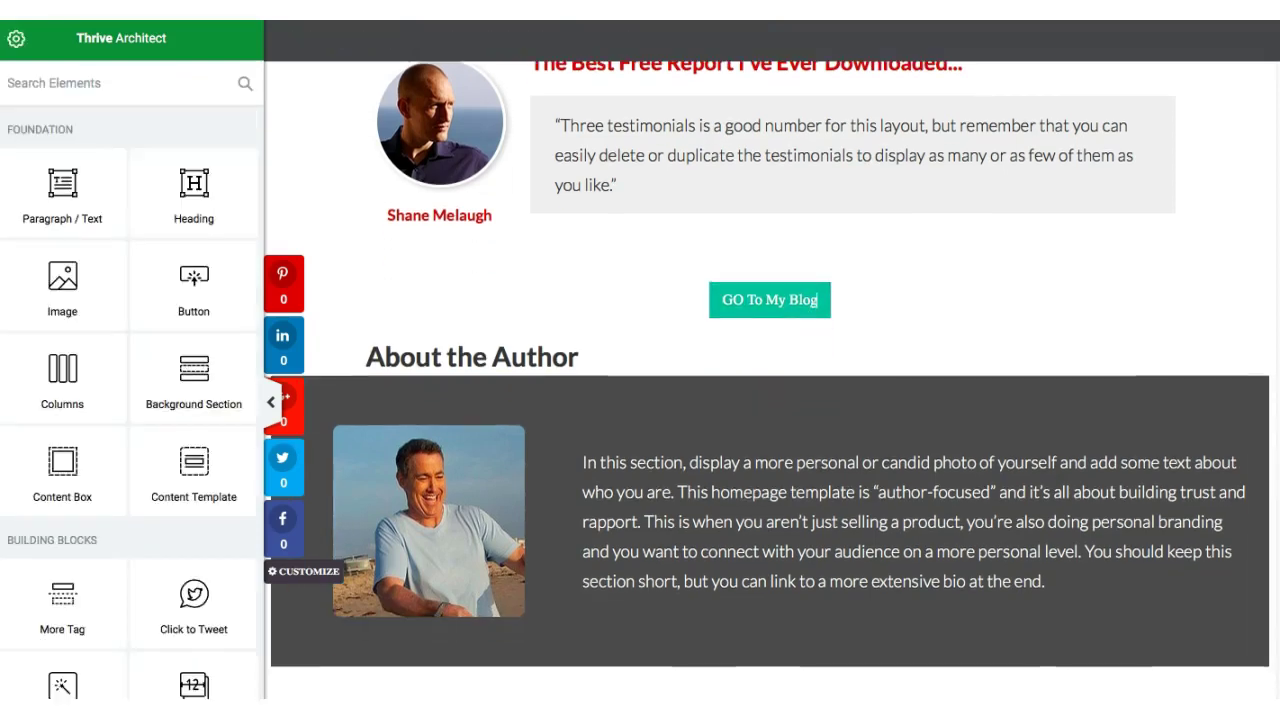
pyautogui.scroll(-2, 770, 400)
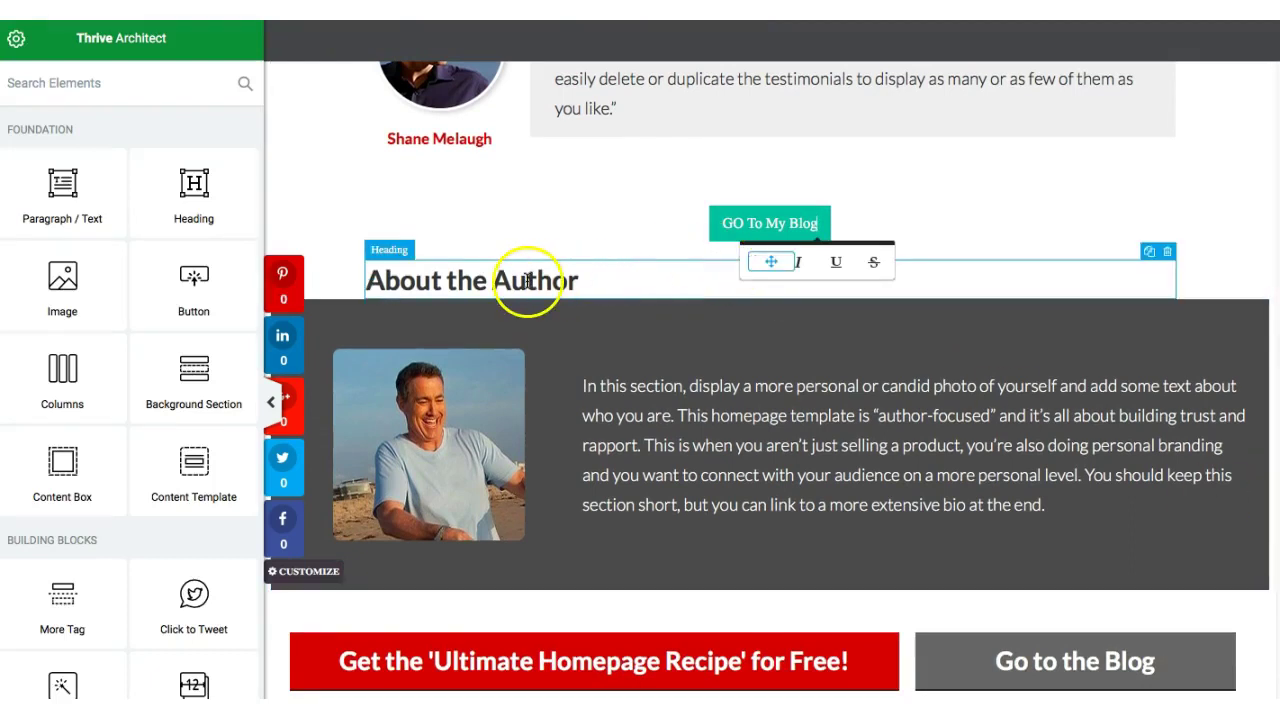
# - Select the About the Author heading, browse the sidebar elements, then bring up the live blog homepage
pyautogui.tripleClick(527, 281)
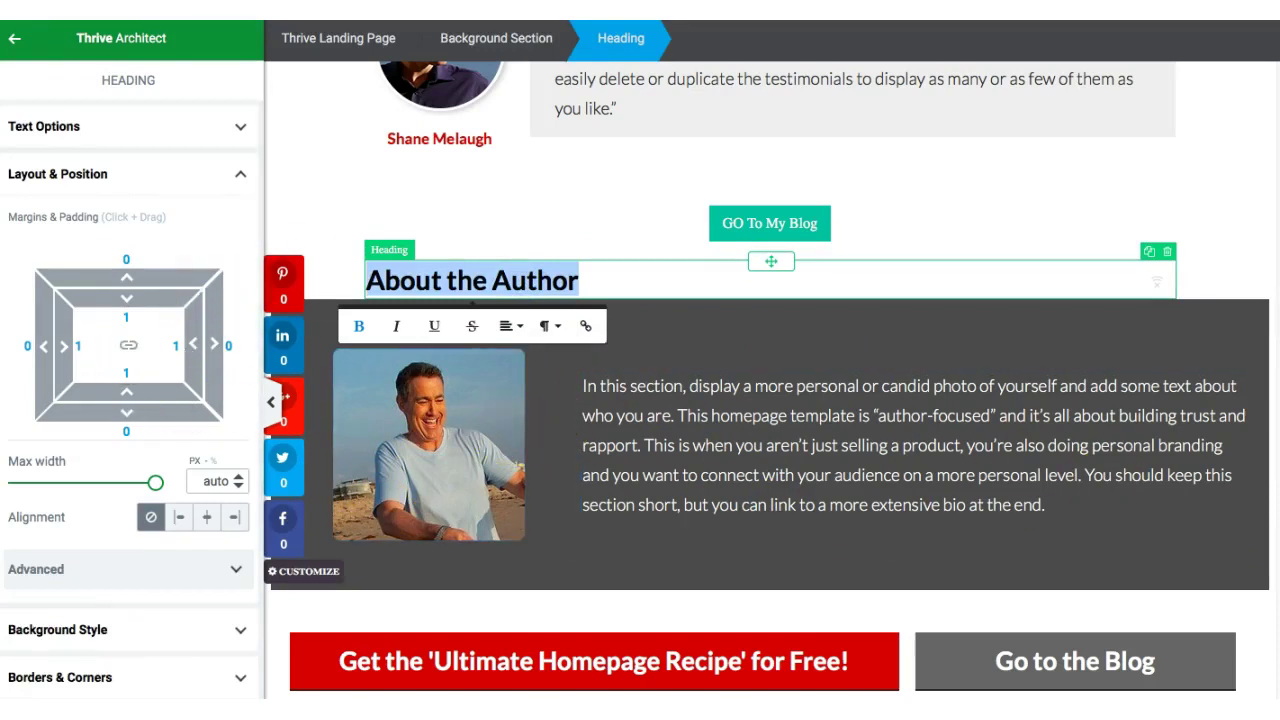
pyautogui.scroll(-2, 770, 390)
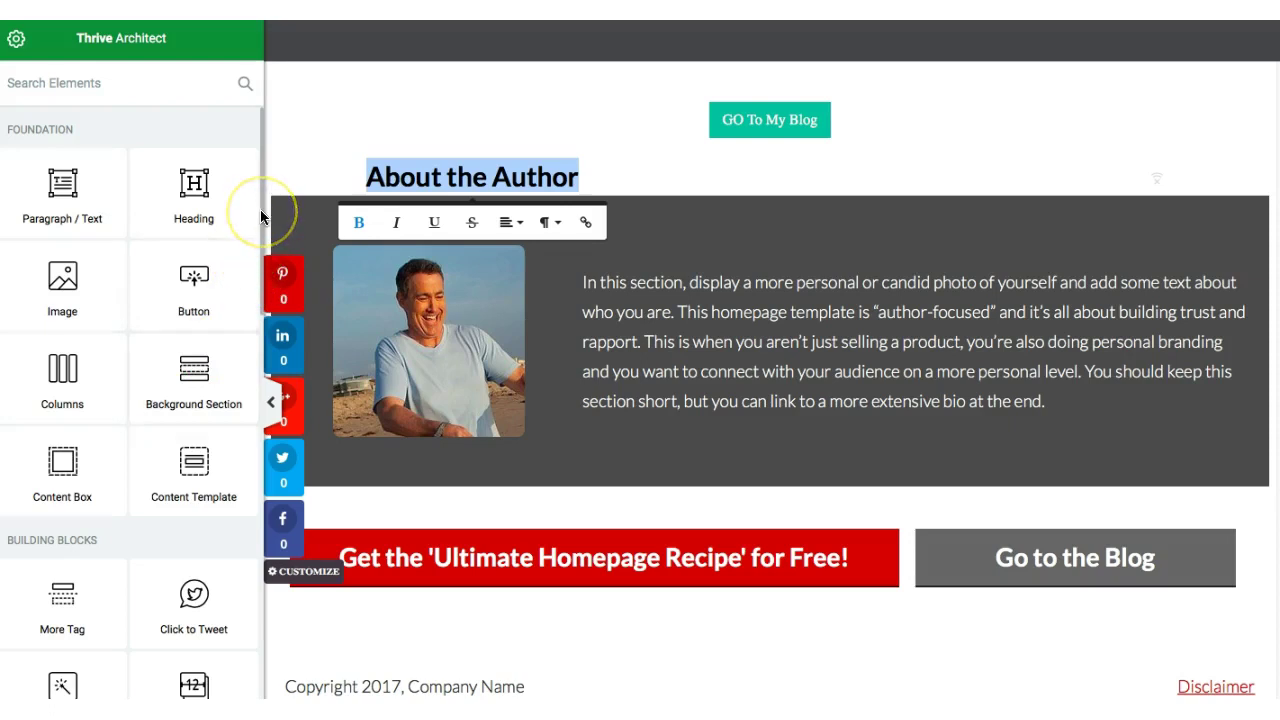
pyautogui.moveTo(261, 214); pyautogui.dragTo(263, 286)
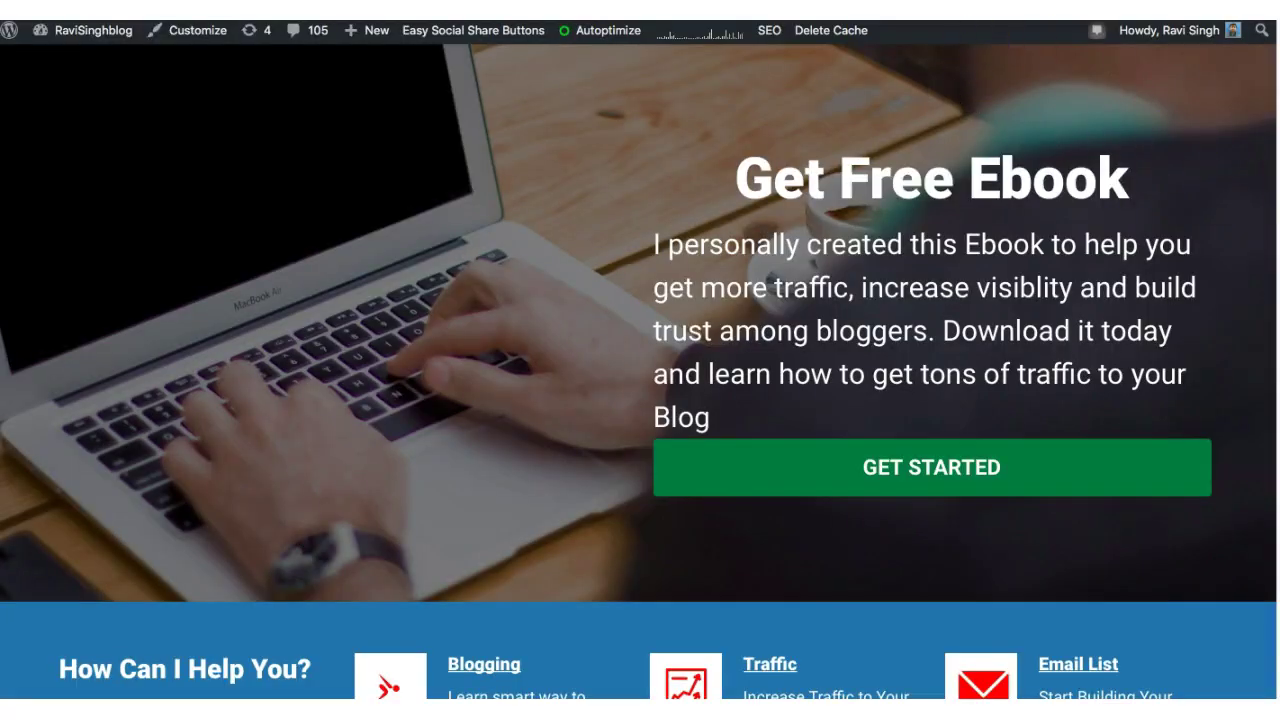
# - Scroll through the live blog homepage before returning to the Thrive Architect editor
pyautogui.scroll(7, 640, 370)
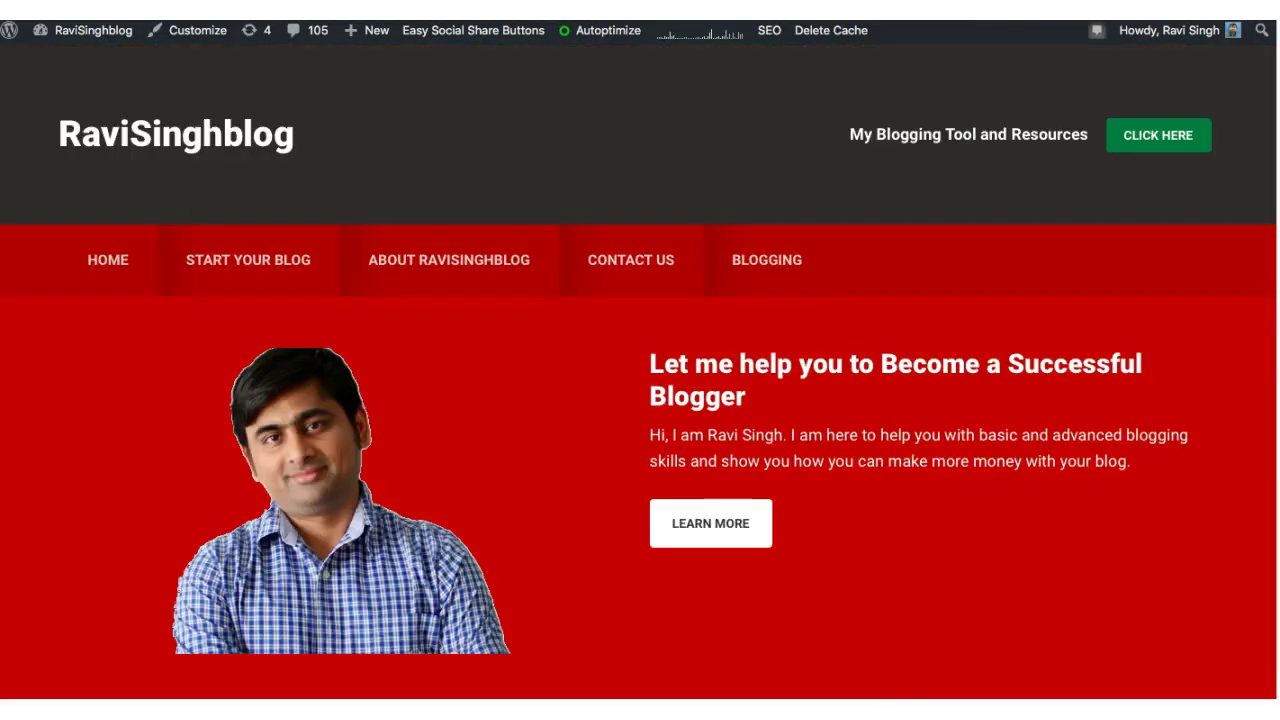
pyautogui.scroll(-3, 640, 387)
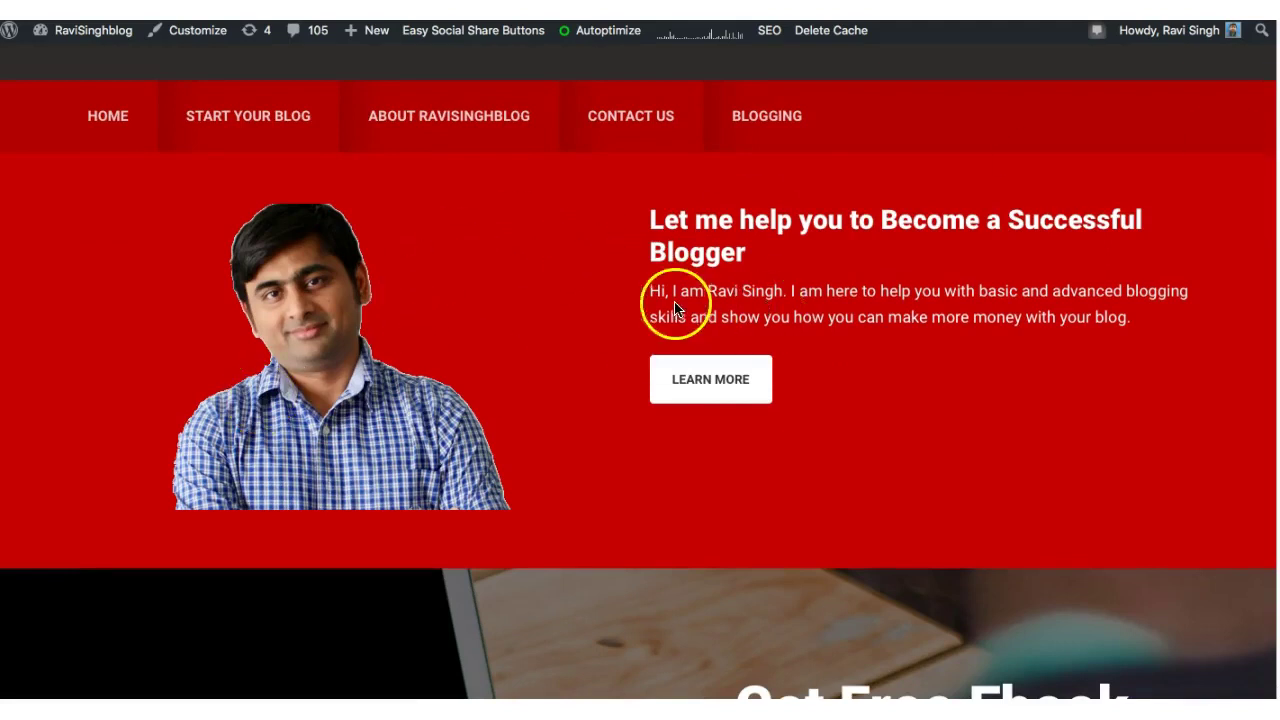
pyautogui.scroll(-5, 735, 440)
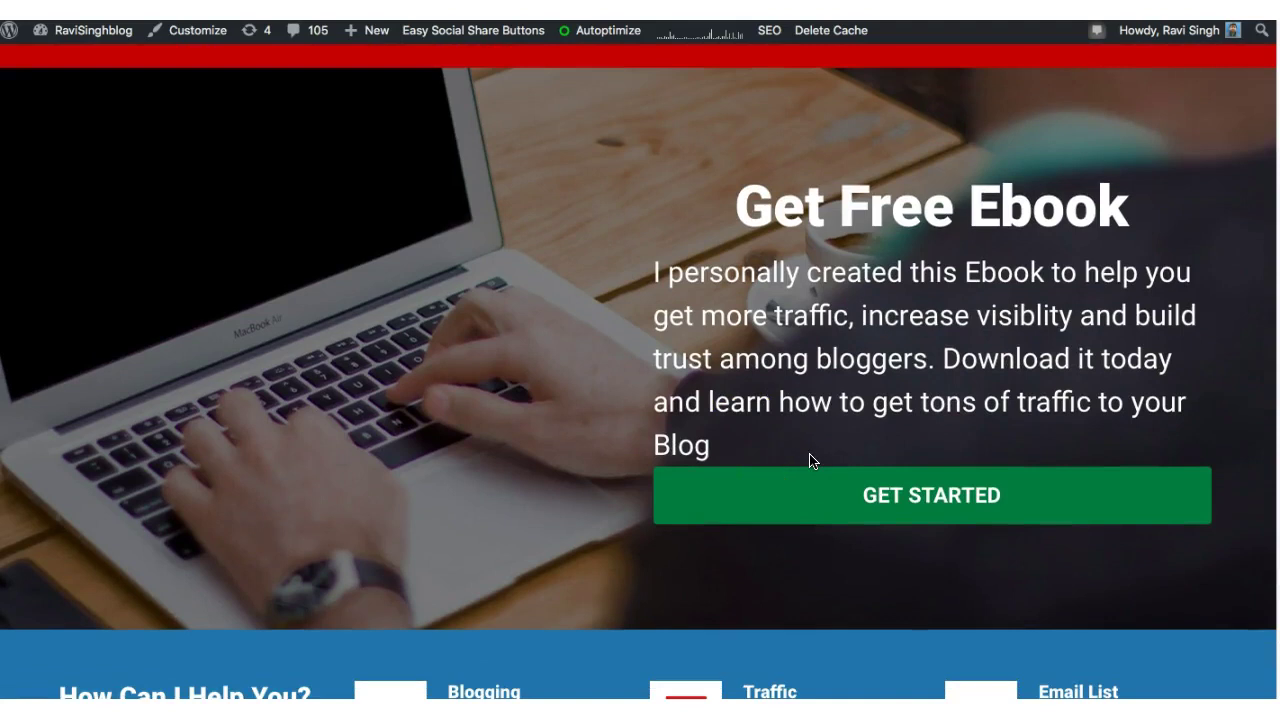
pyautogui.scroll(-5, 1186, 466)
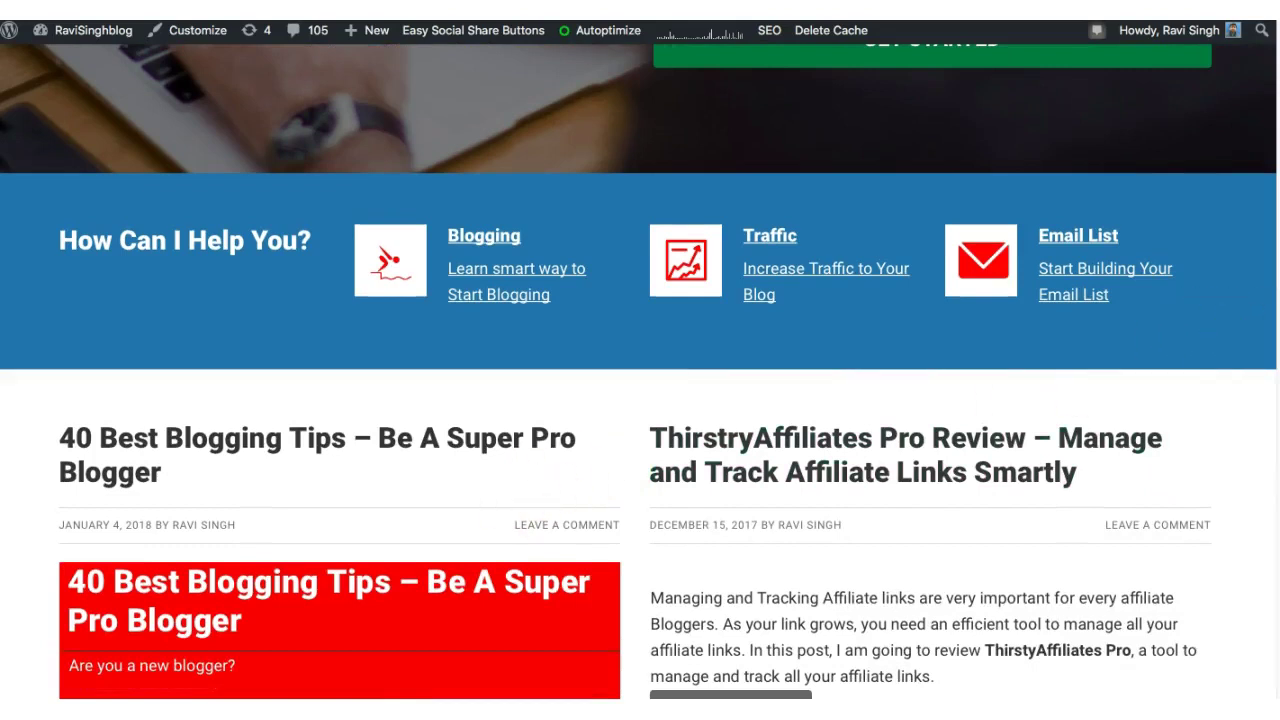
pyautogui.scroll(-6, 640, 372)
pyautogui.scroll(1, 640, 372)
pyautogui.scroll(-3, 640, 372)
pyautogui.scroll(4, 640, 372)
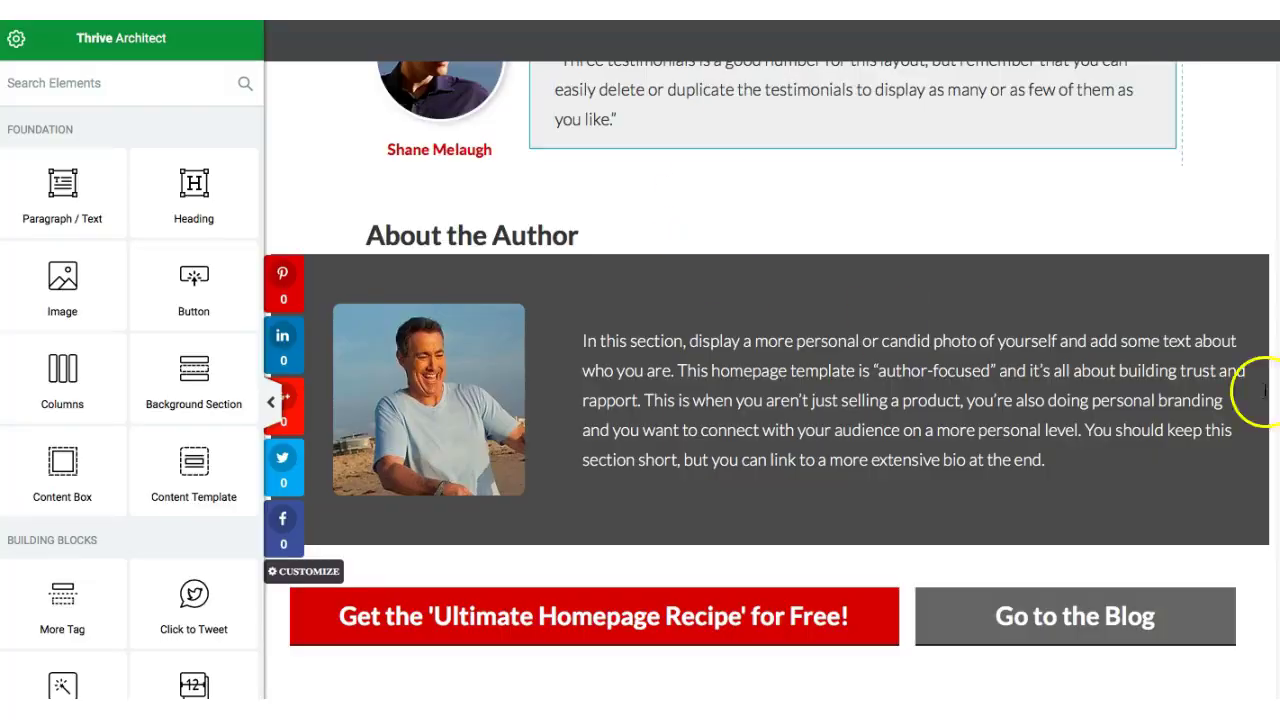
# - Insert an Image element under the first testimonial using the WPE-300x250-fourpoints-3.jpg banner
pyautogui.scroll(10, 770, 446)
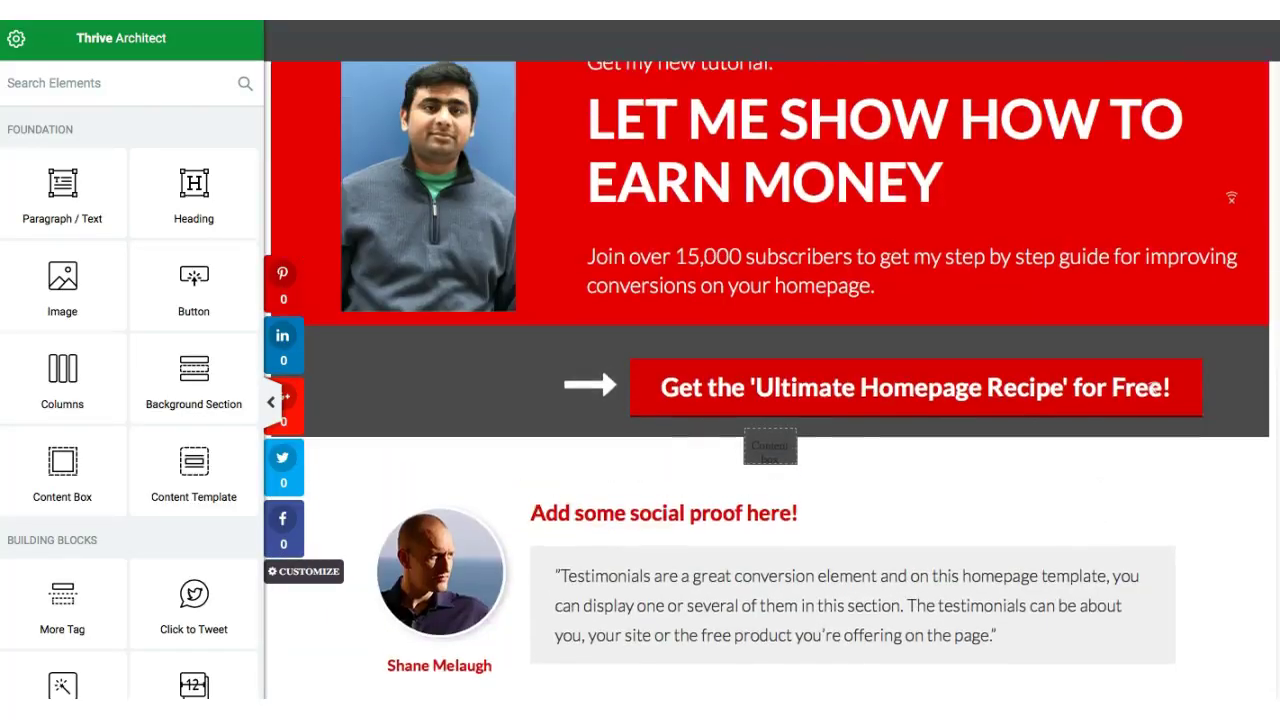
pyautogui.moveTo(55, 302); pyautogui.dragTo(710, 715)
pyautogui.moveTo(770, 446); pyautogui.dragTo(771, 449)
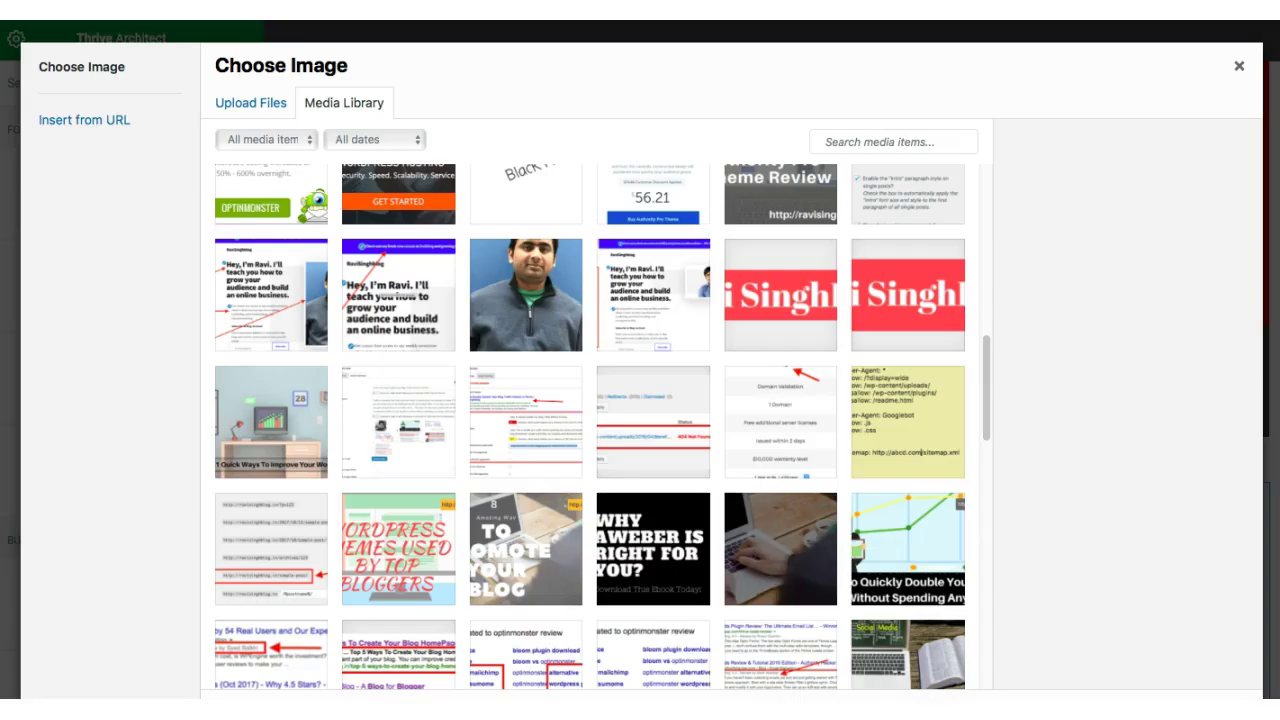
pyautogui.click(368, 188)
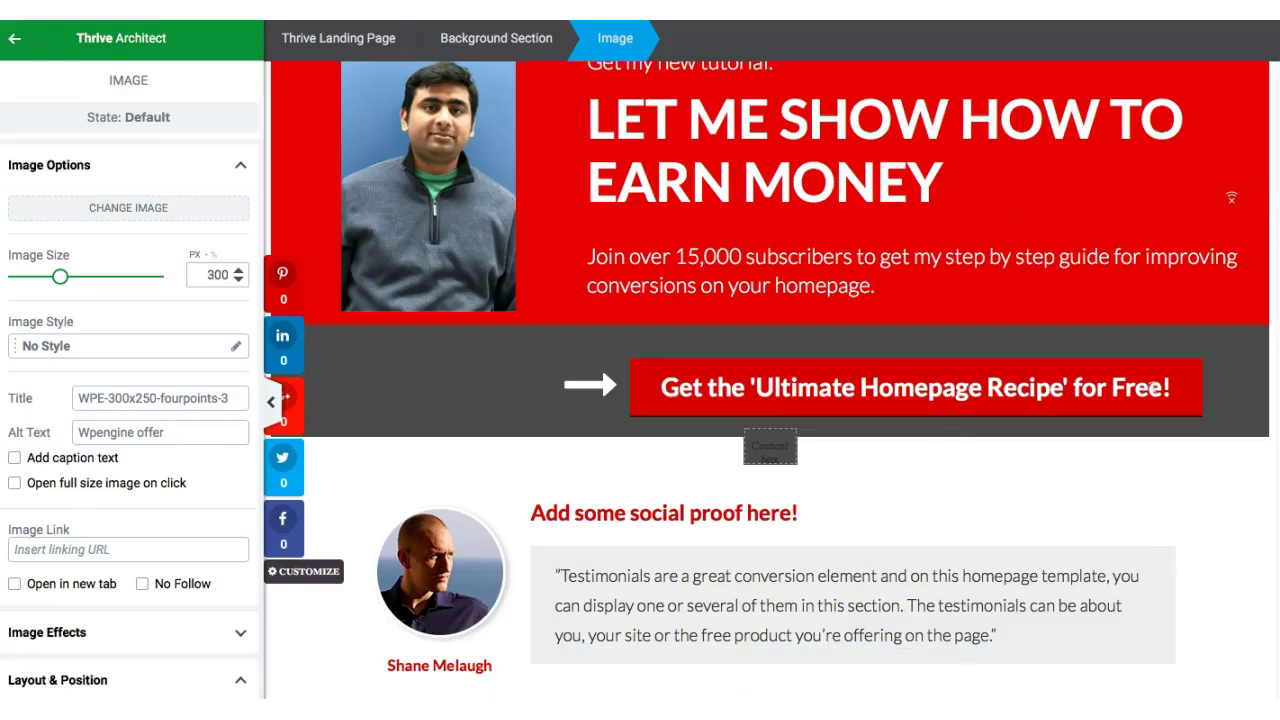
pyautogui.scroll(-5, 1231, 198)
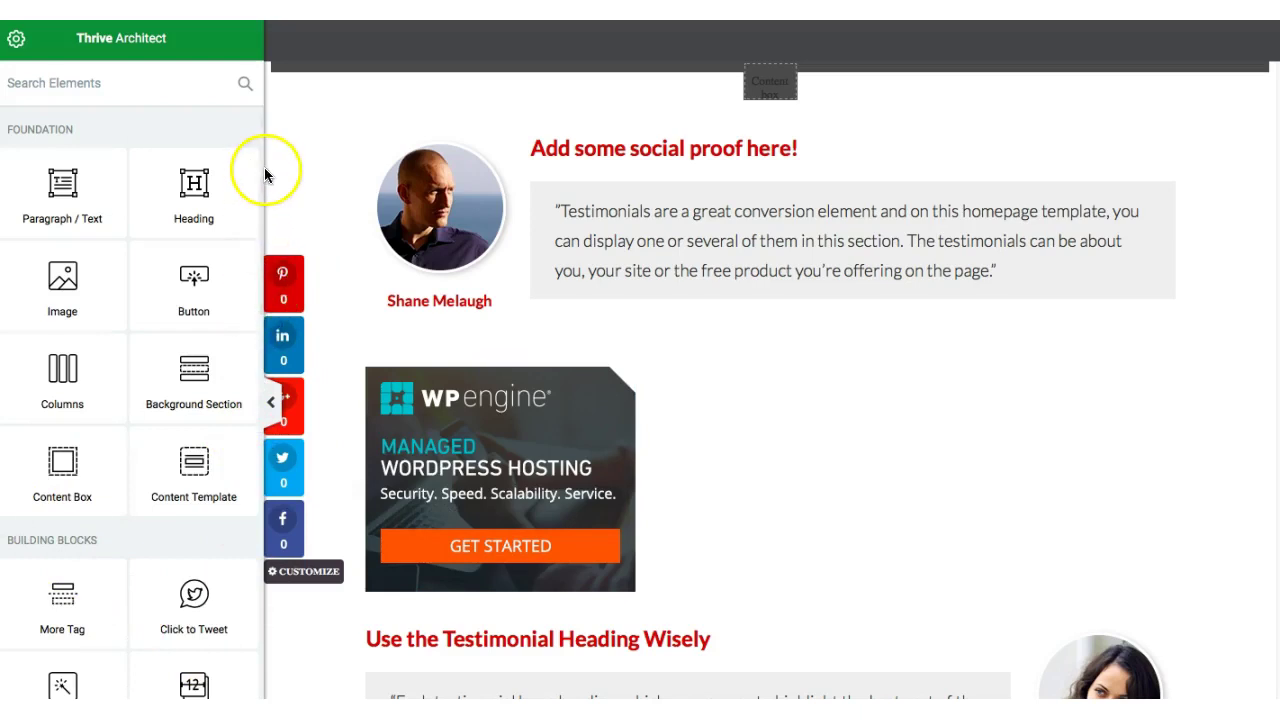
pyautogui.moveTo(260, 176); pyautogui.dragTo(263, 366)
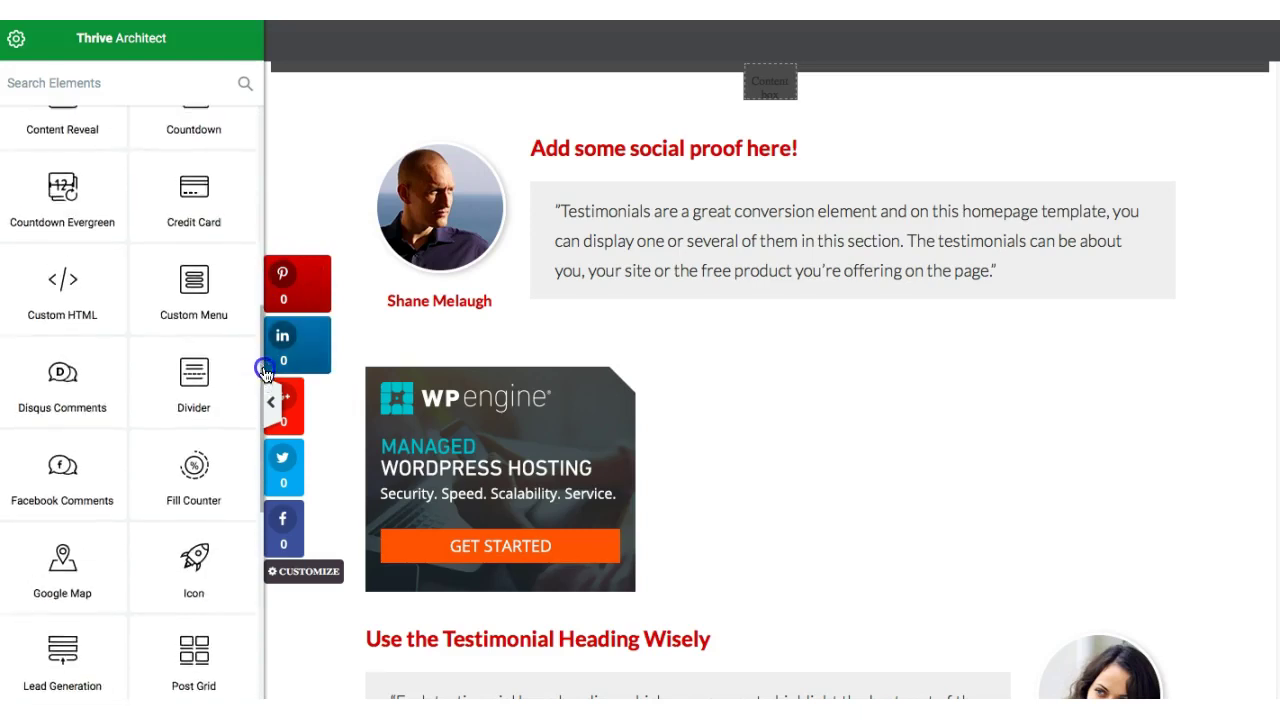
# - Search the elements for 'video' and drop a Video element below the WP Engine banner
pyautogui.click(84, 83)
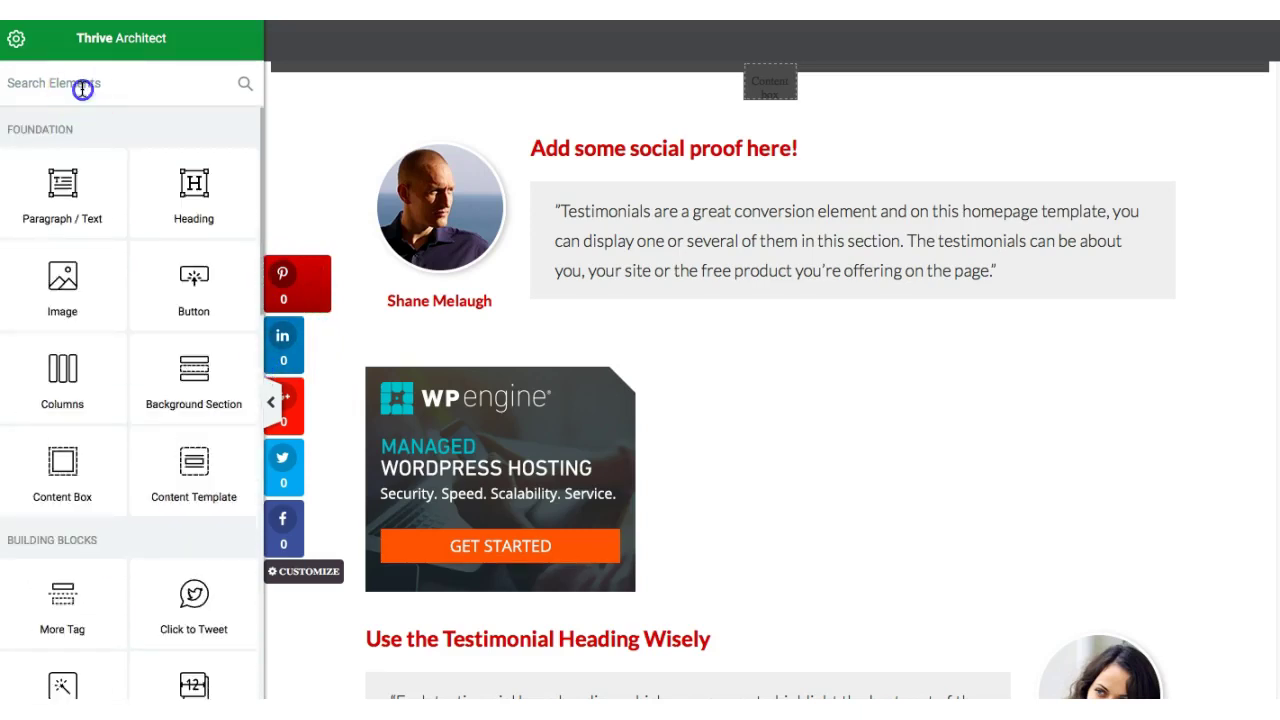
pyautogui.write('video')
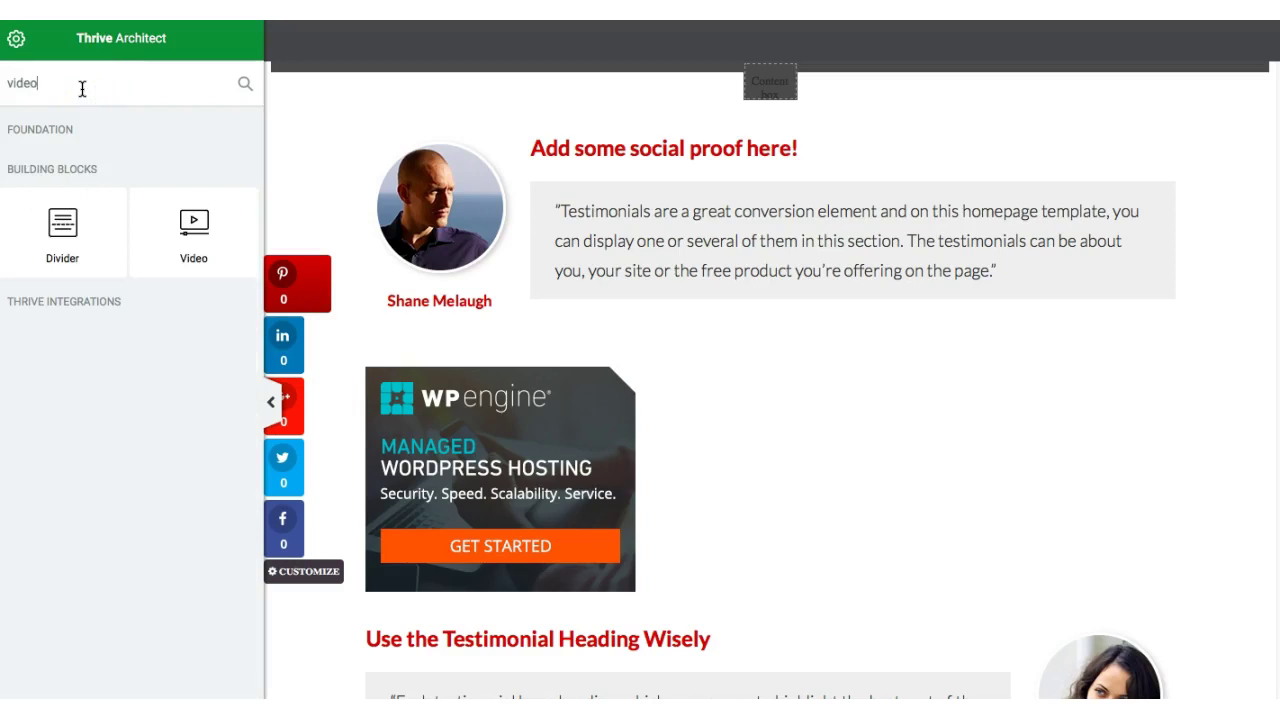
pyautogui.moveTo(57, 222); pyautogui.dragTo(631, 611)
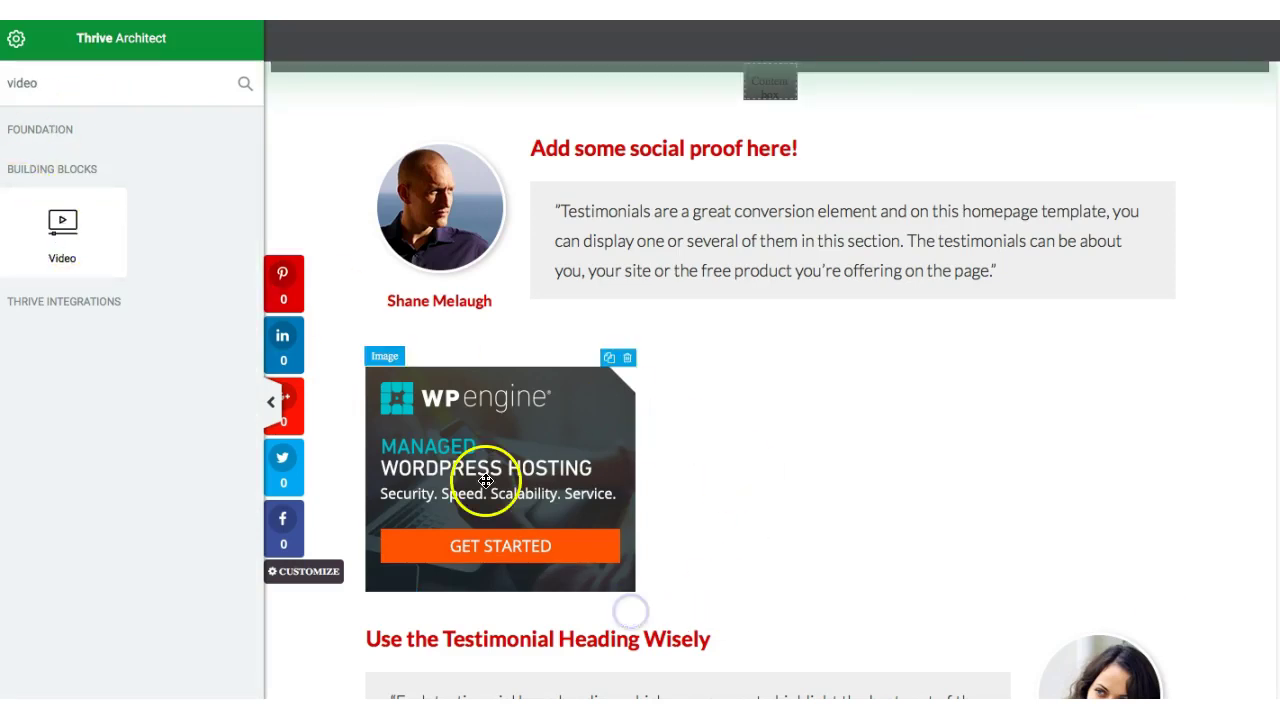
pyautogui.moveTo(37, 217); pyautogui.dragTo(544, 616)
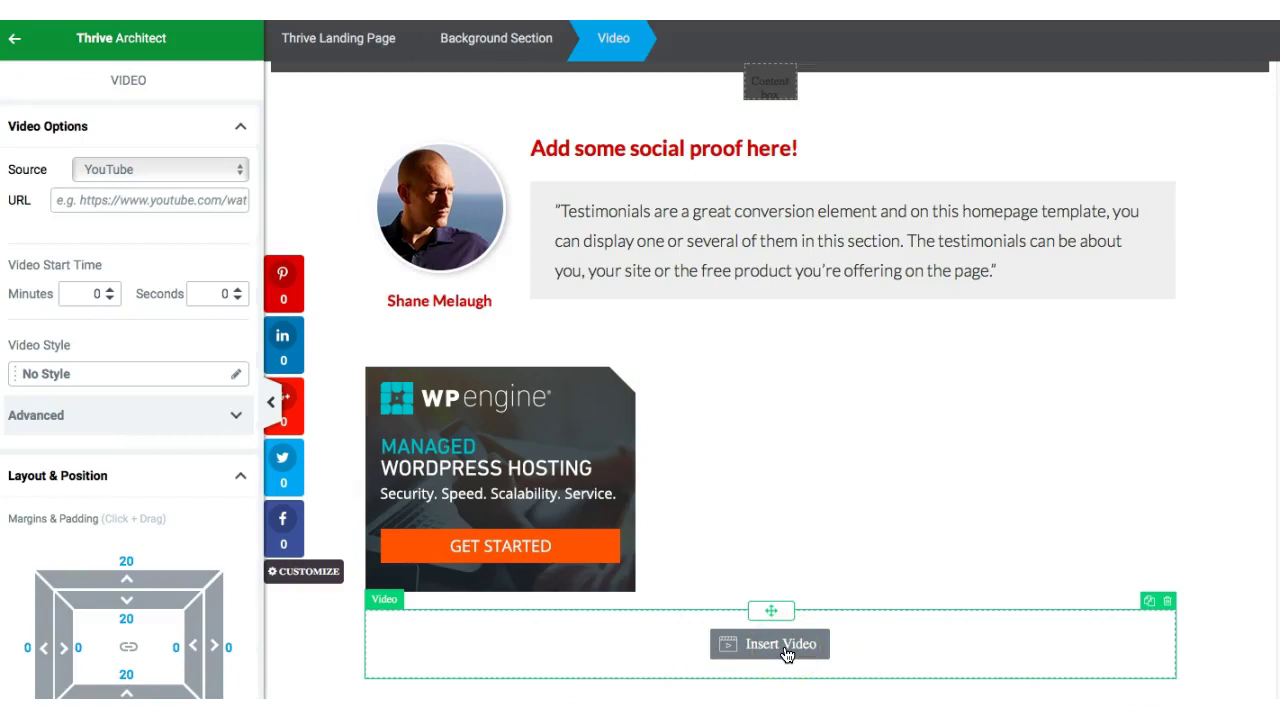
pyautogui.click(1036, 677)
# - Keep YouTube as the video source and review the layout and style settings
pyautogui.click(777, 643)
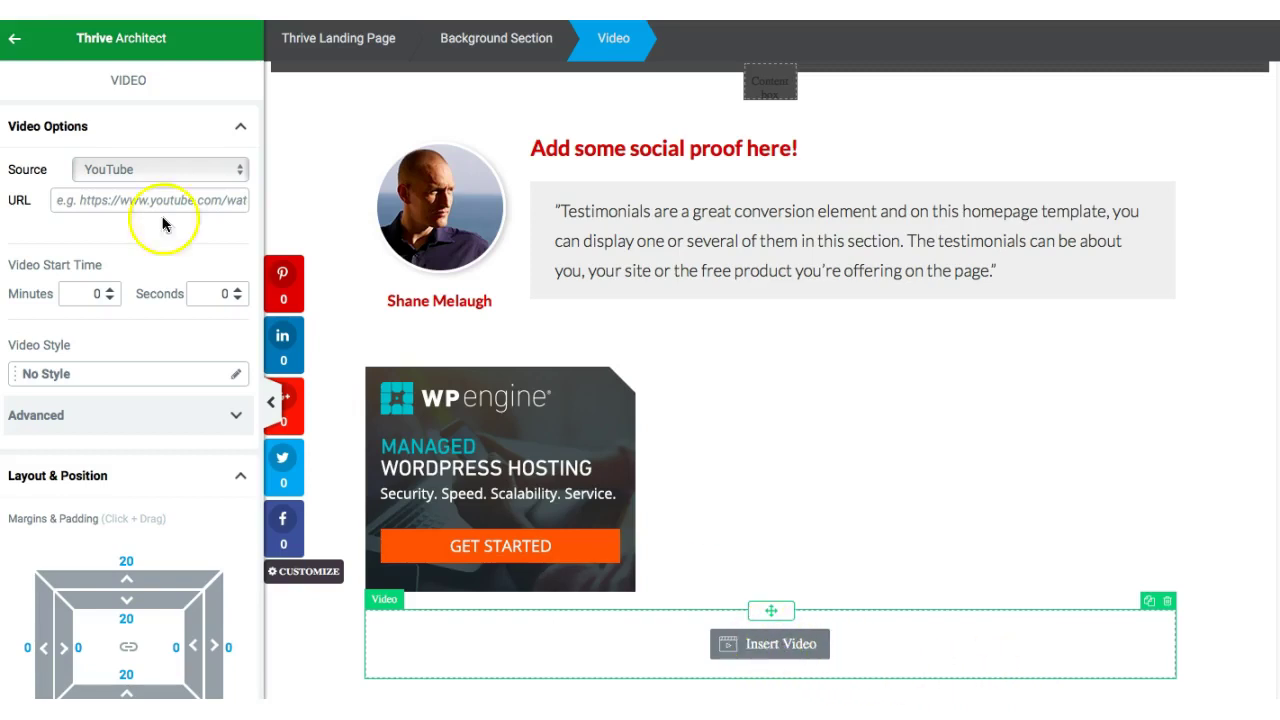
pyautogui.click(237, 171)
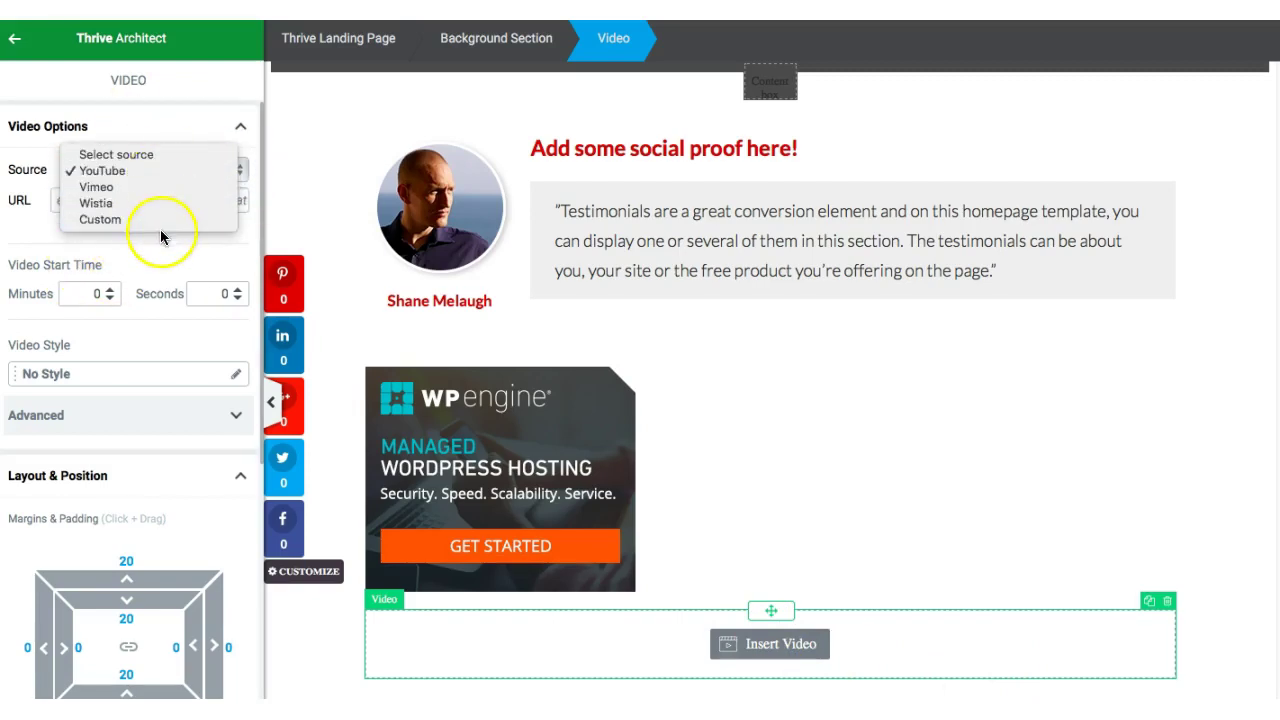
pyautogui.click(134, 201)
pyautogui.click(134, 201)
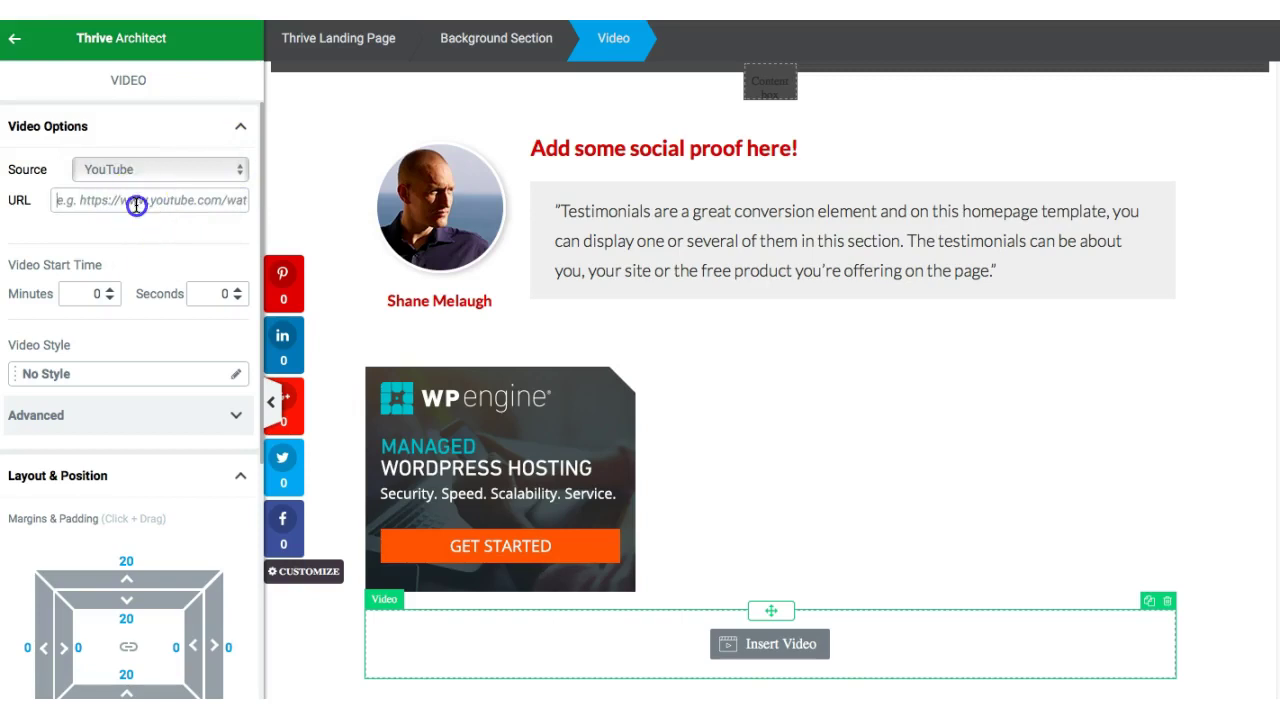
pyautogui.click(767, 646)
pyautogui.click(119, 198)
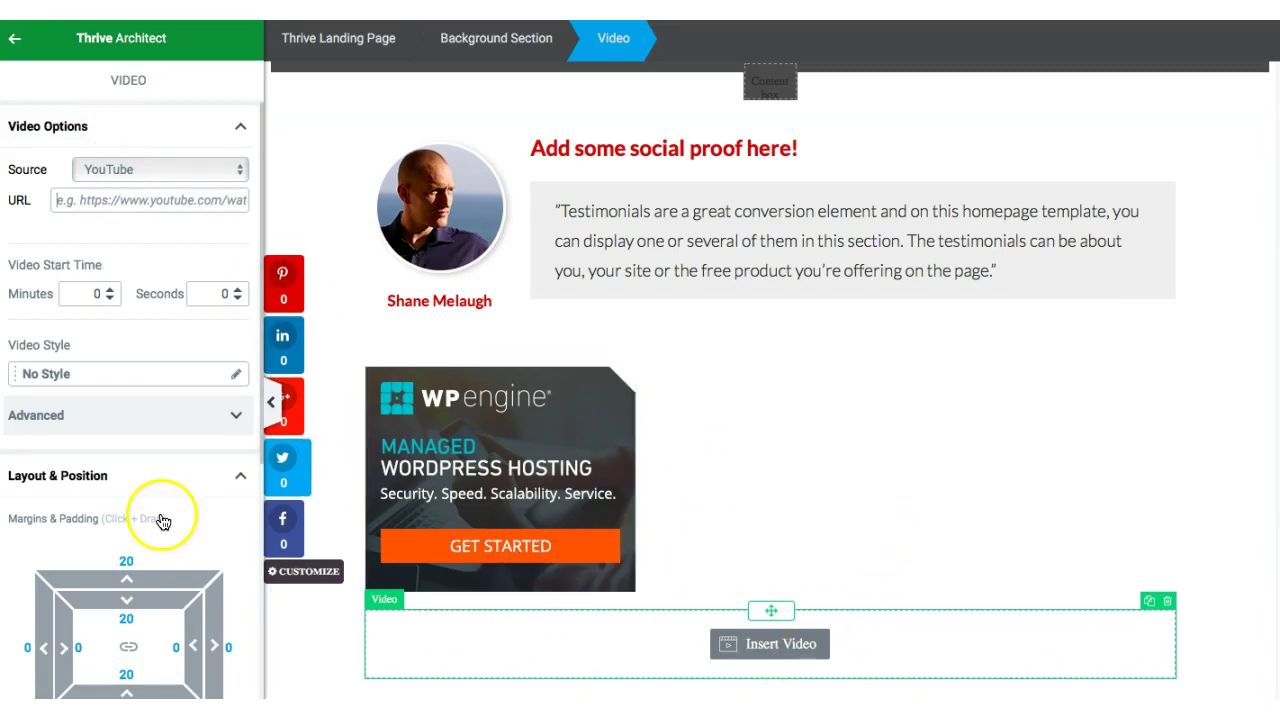
pyautogui.click(57, 138)
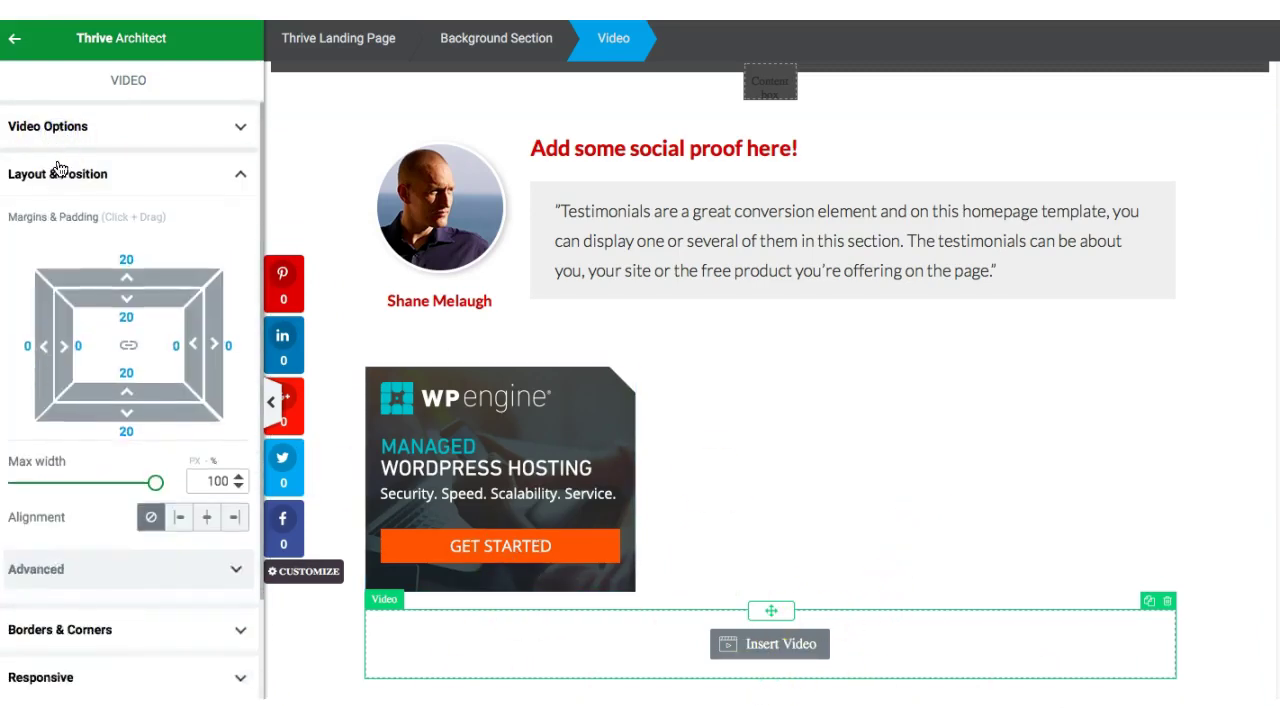
pyautogui.click(58, 176)
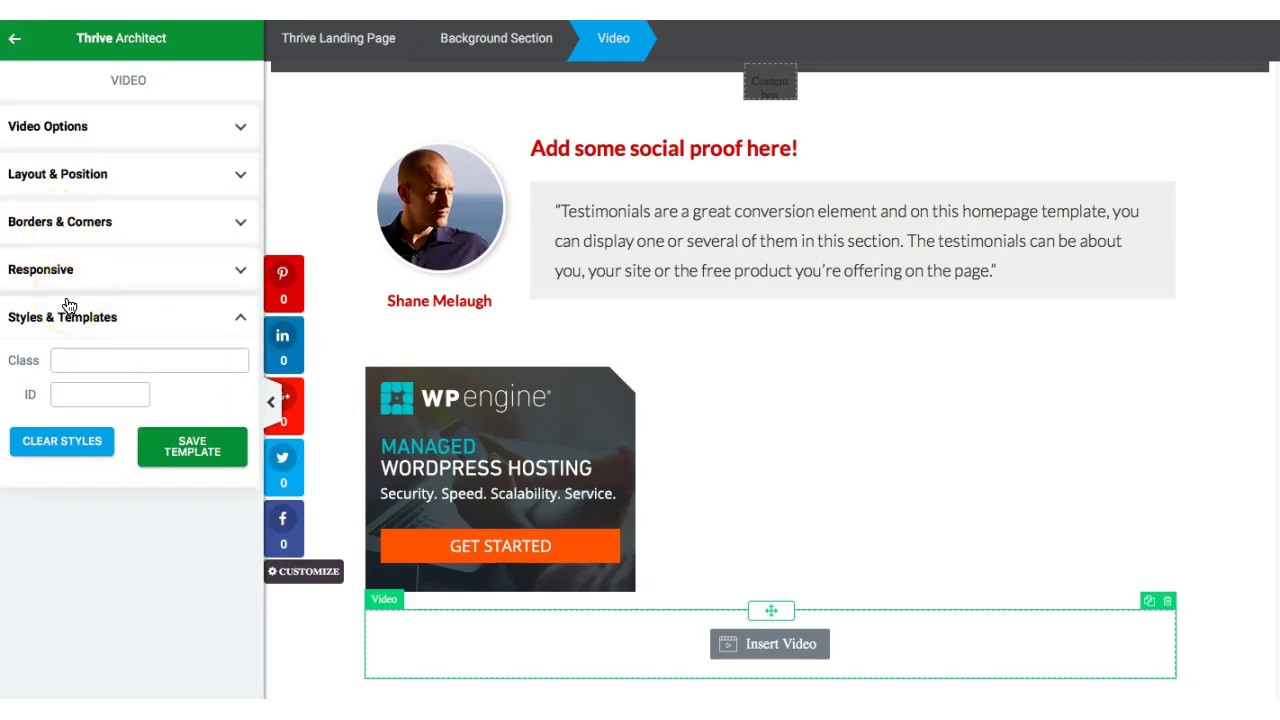
# - Deselect the video block and scroll the canvas down to the About the Author section
pyautogui.press('Escape')
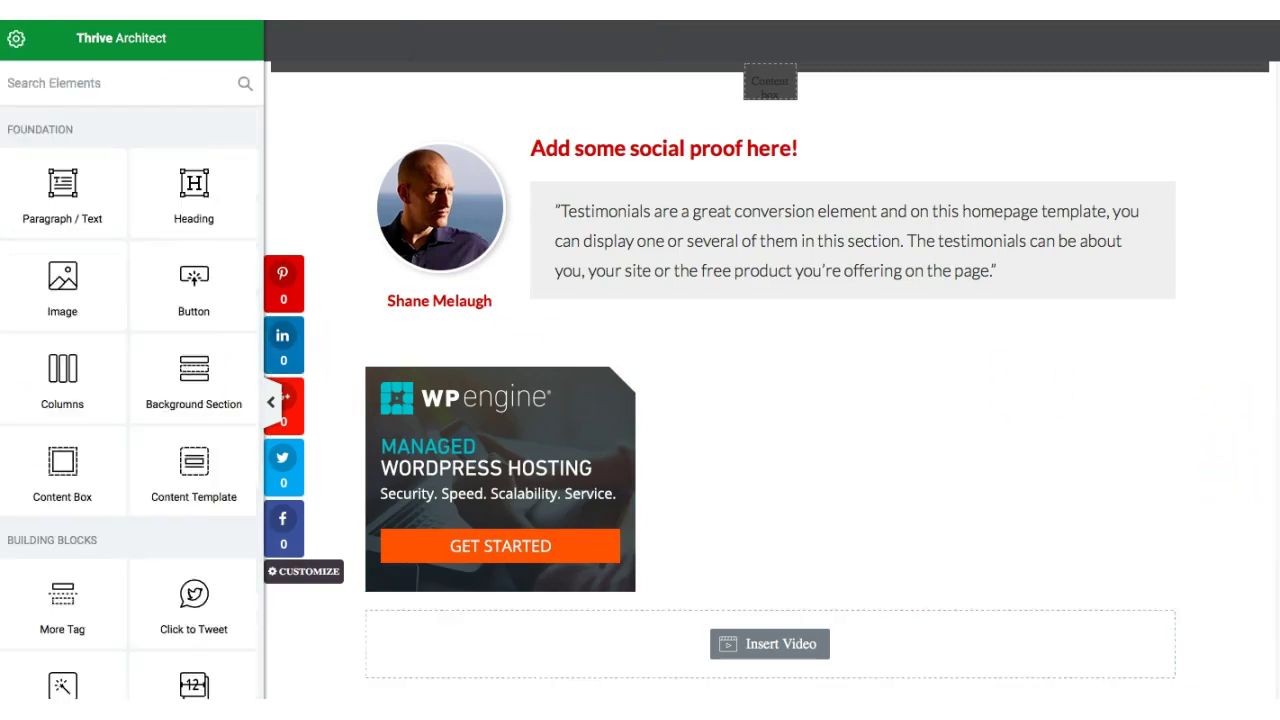
pyautogui.scroll(-5, 770, 380)
pyautogui.scroll(-3, 770, 380)
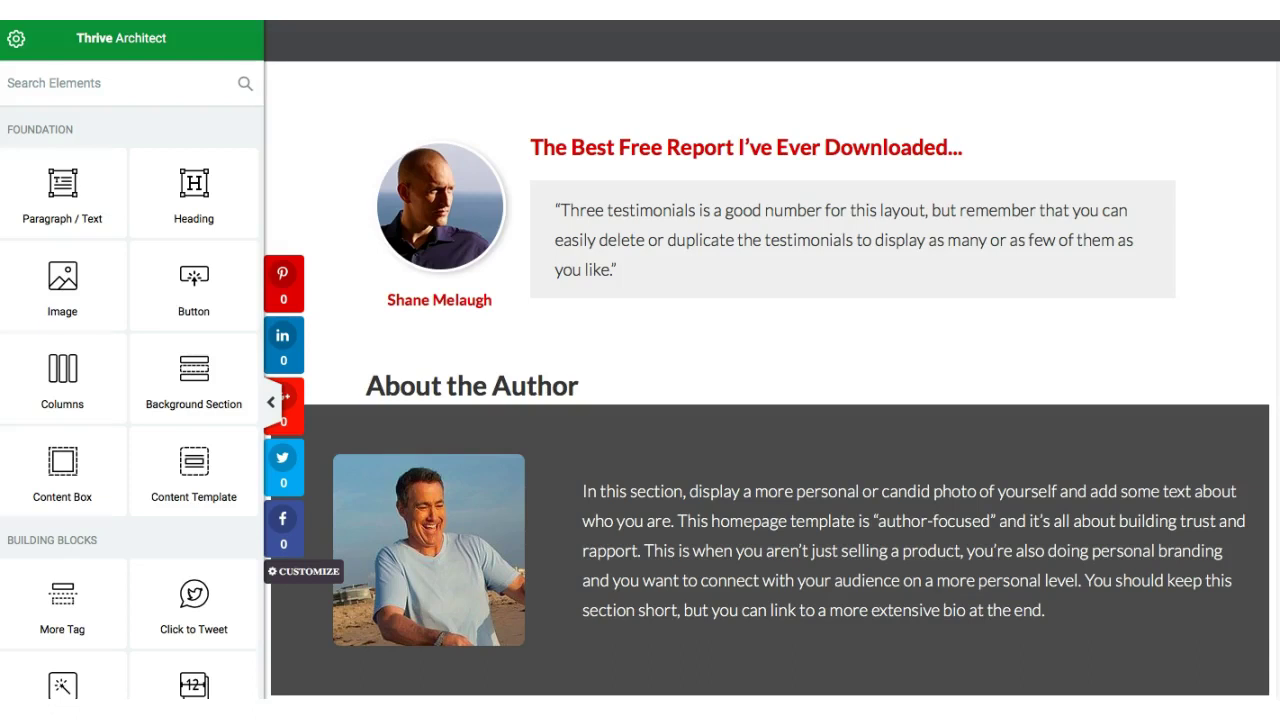
pyautogui.scroll(-10, 770, 380)
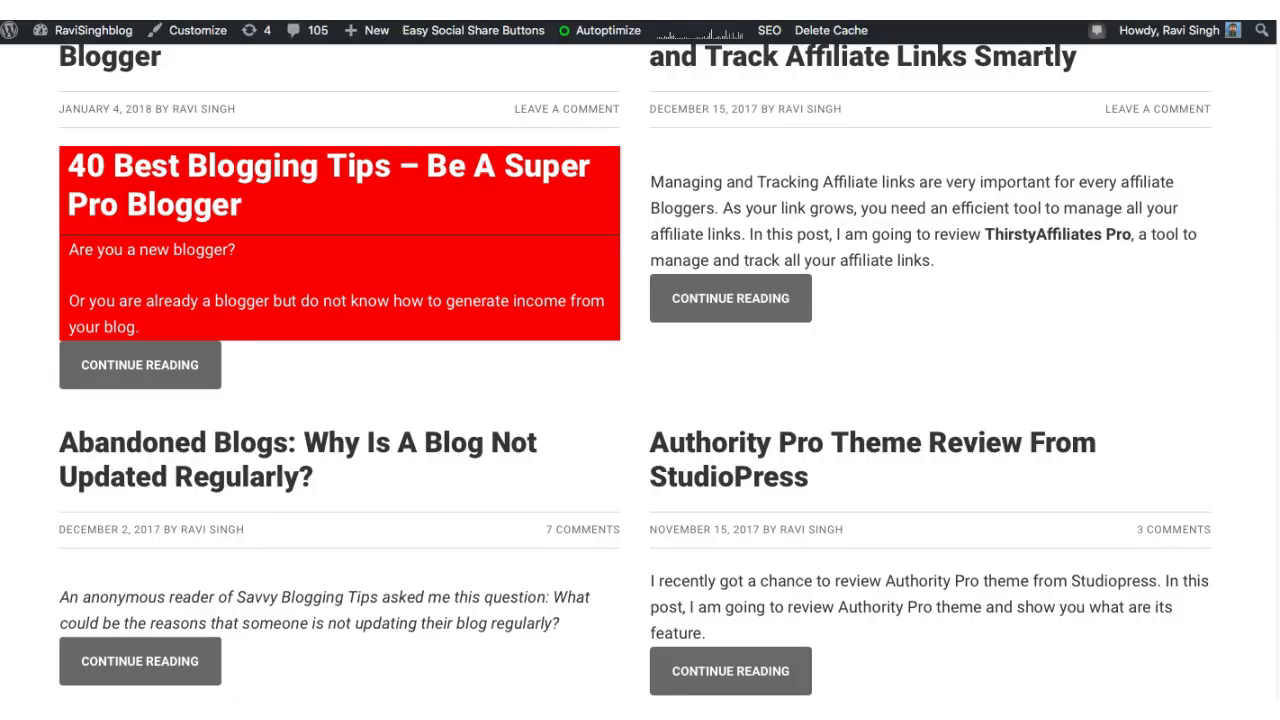
# - On the live blog, scroll to Get Free Ebook and open its GET STARTED sign-up popup
pyautogui.click(934, 165)
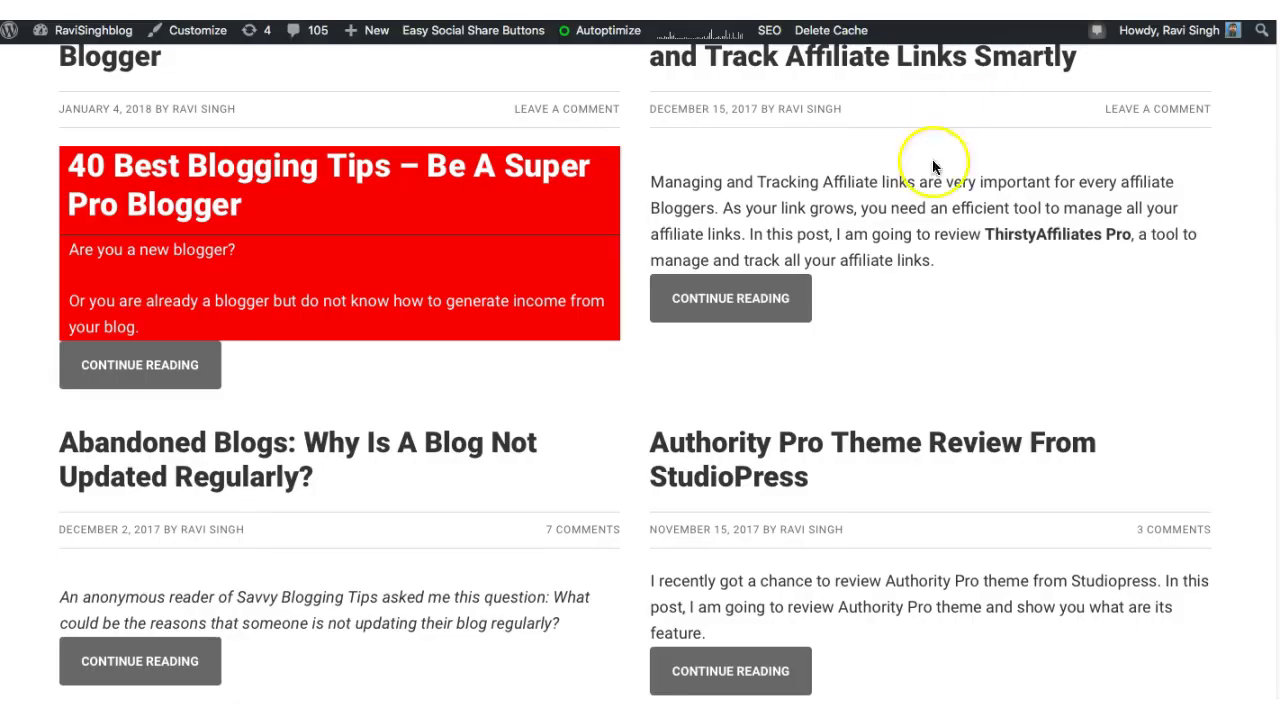
pyautogui.scroll(10, 640, 370)
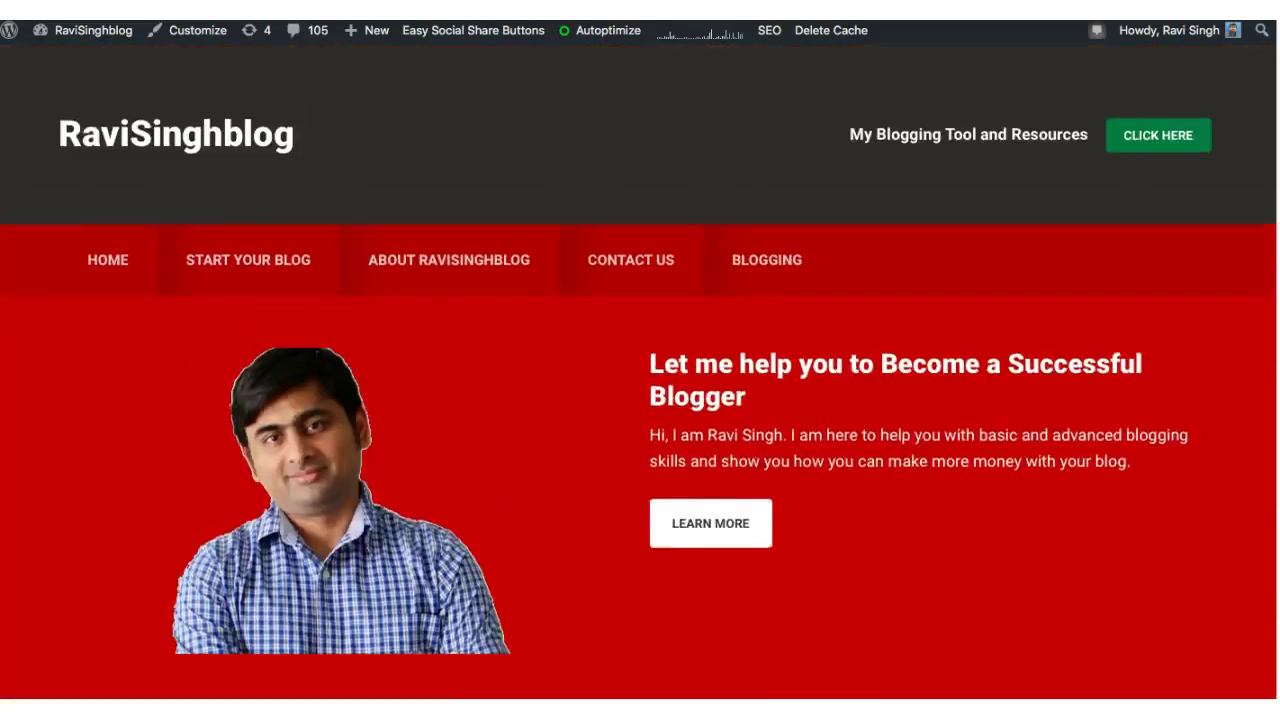
pyautogui.scroll(-5, 640, 370)
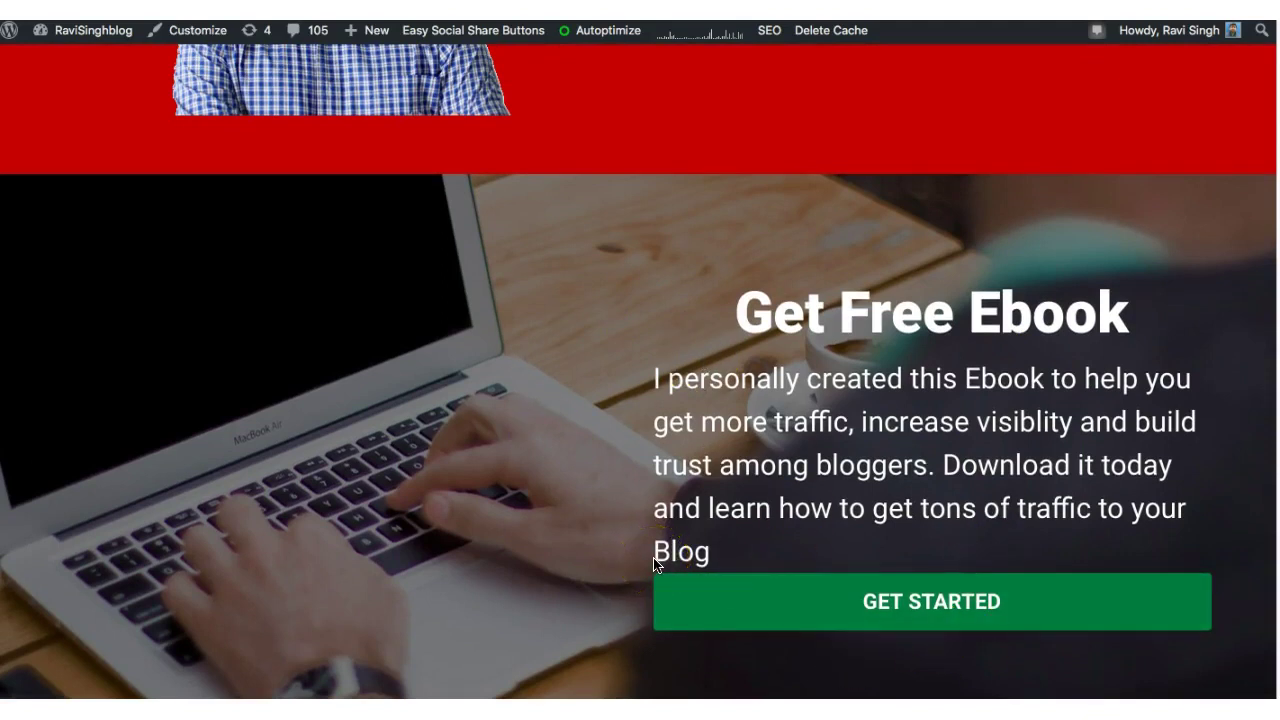
pyautogui.click(882, 620)
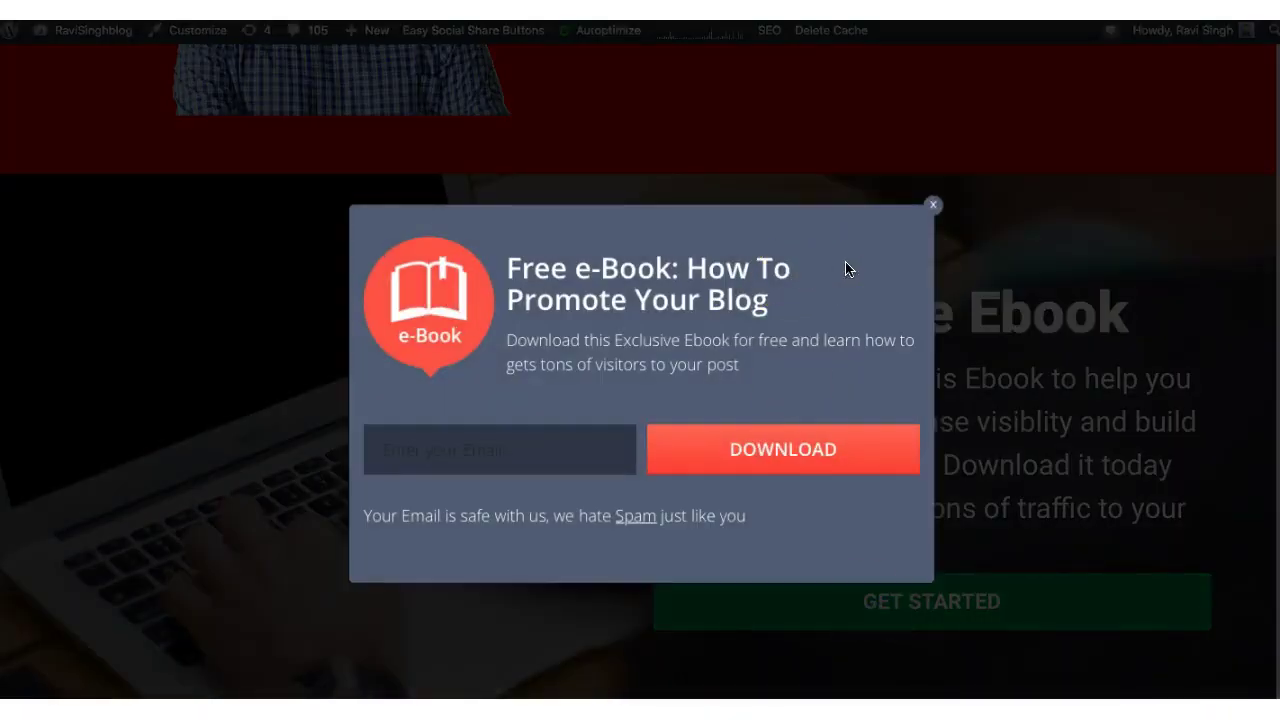
# - Reopen the ebook popup, submit a sample email address via DOWNLOAD, then close it
pyautogui.click(933, 204)
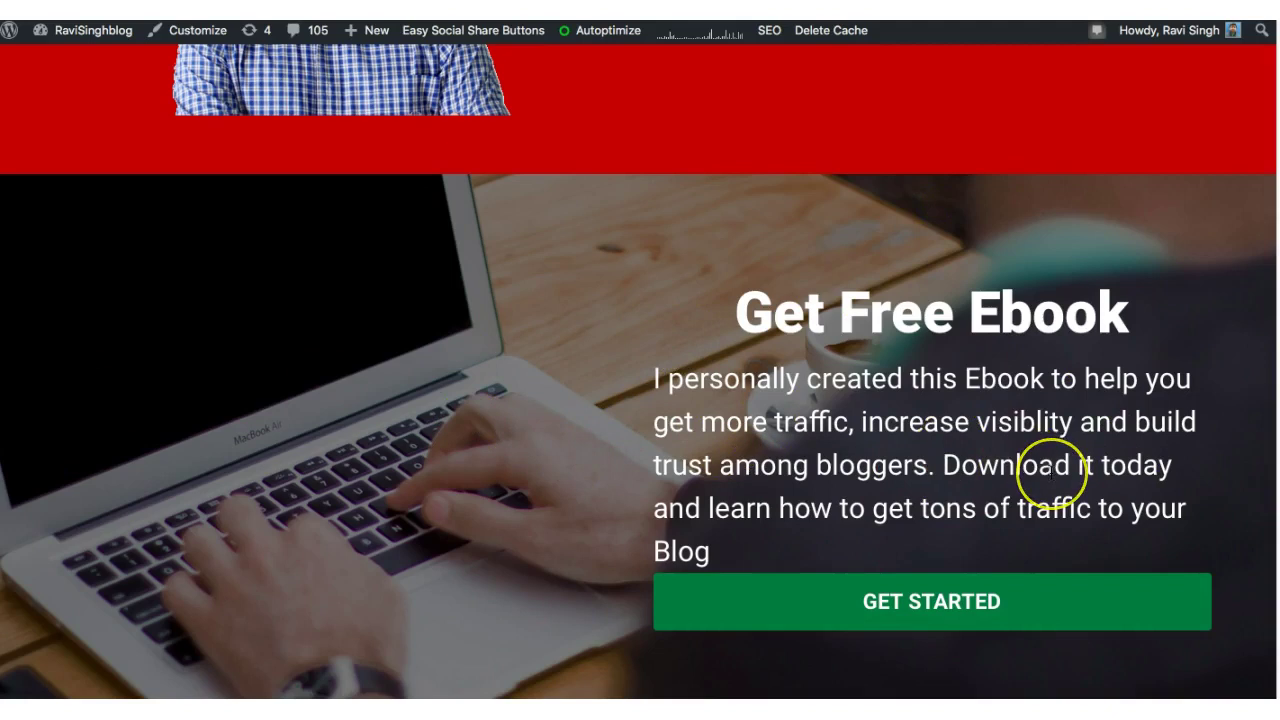
pyautogui.click(1012, 602)
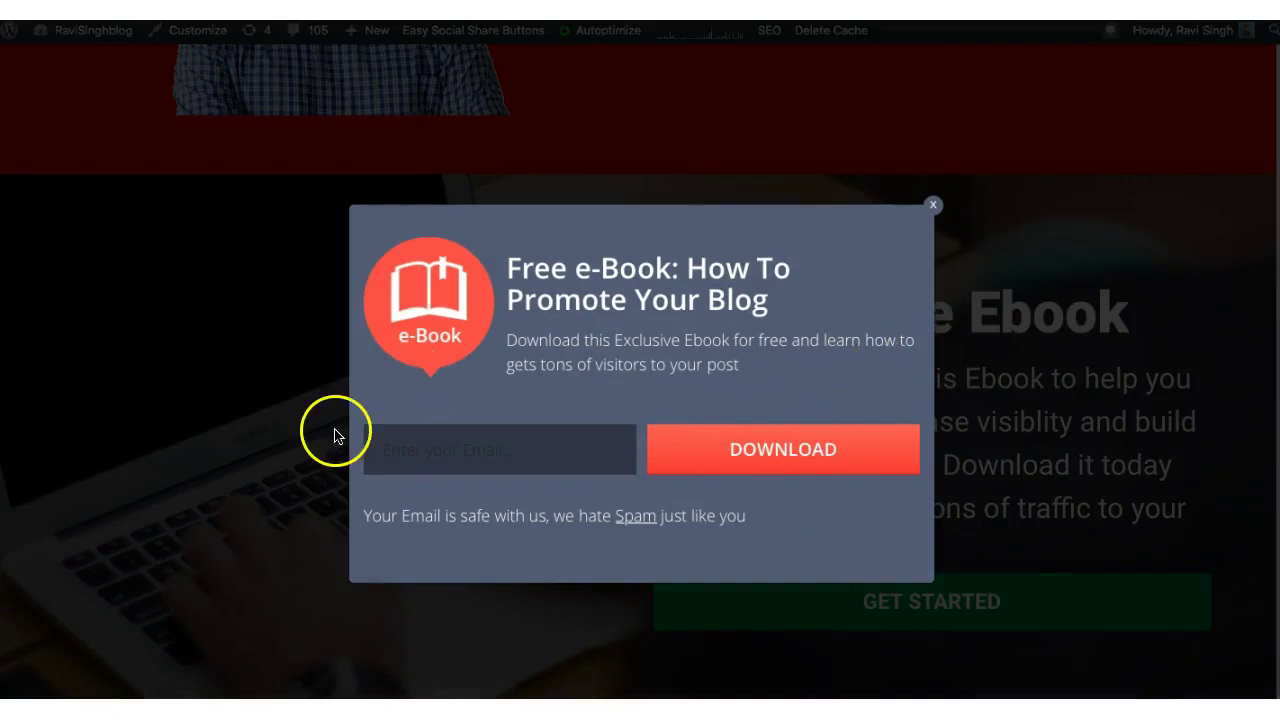
pyautogui.click(464, 460)
pyautogui.write('ma')
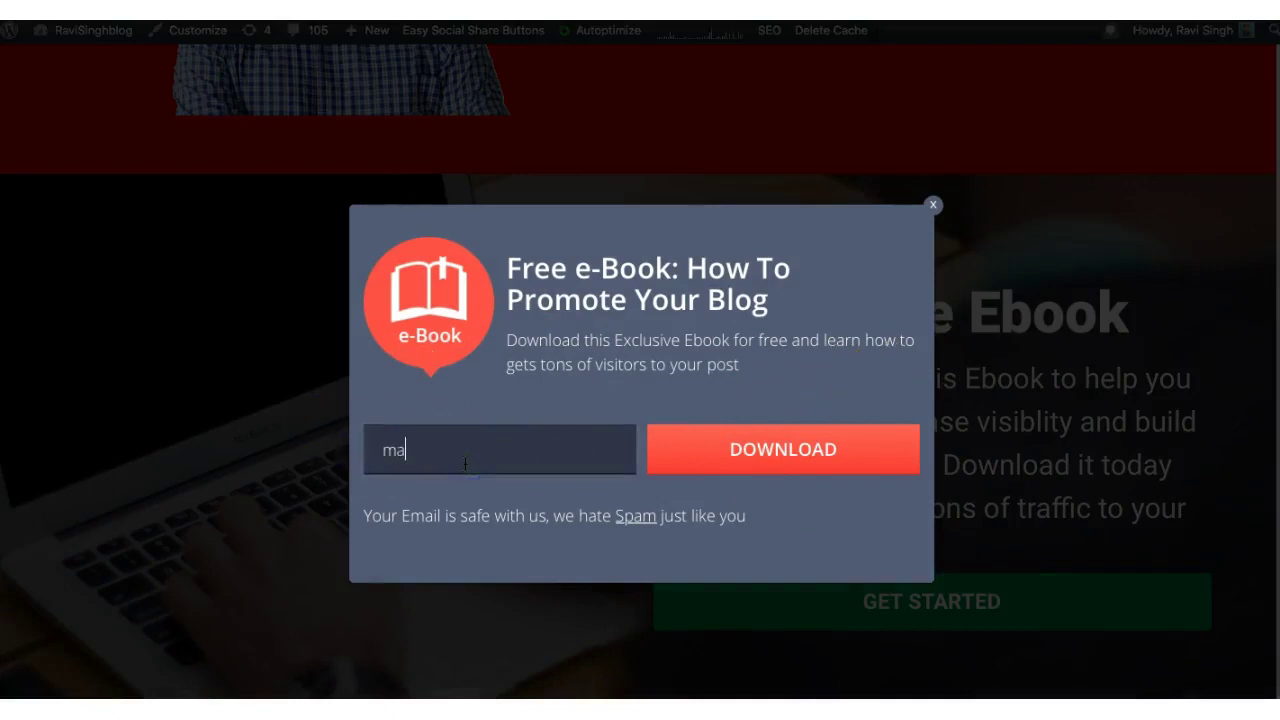
pyautogui.press('BackSpace')
pyautogui.press('BackSpace')
pyautogui.click(751, 456)
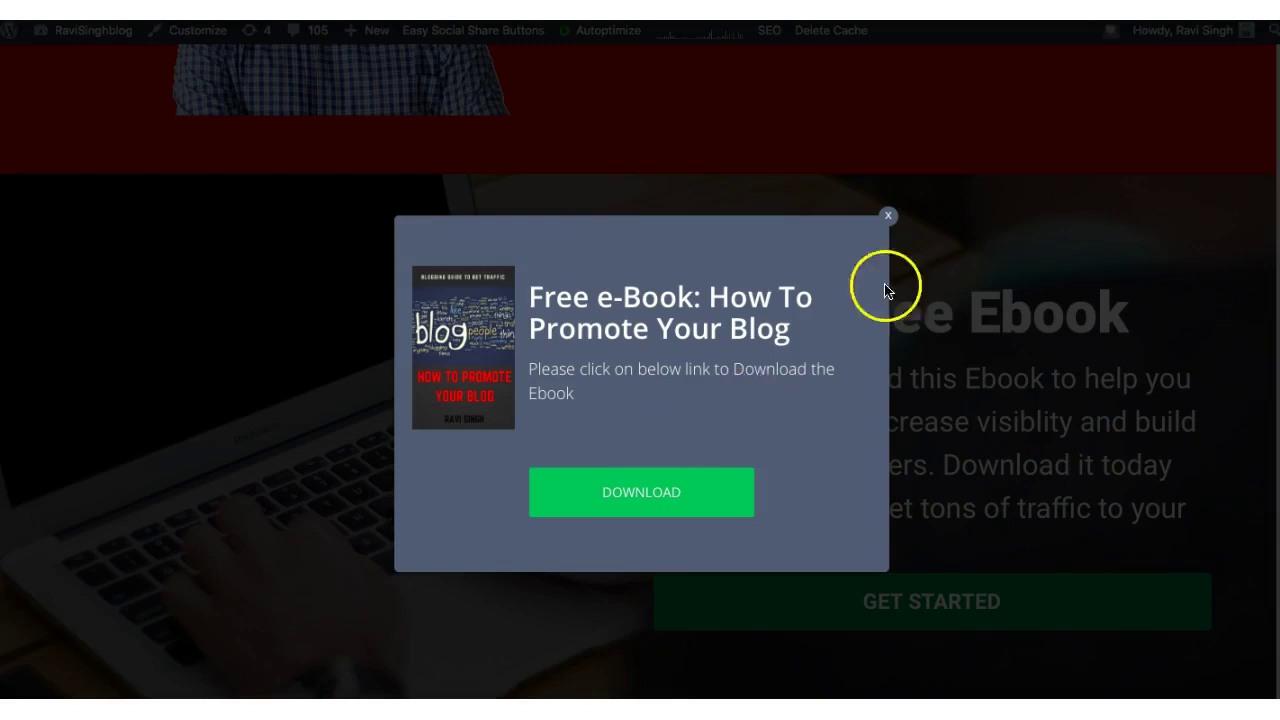
pyautogui.click(886, 217)
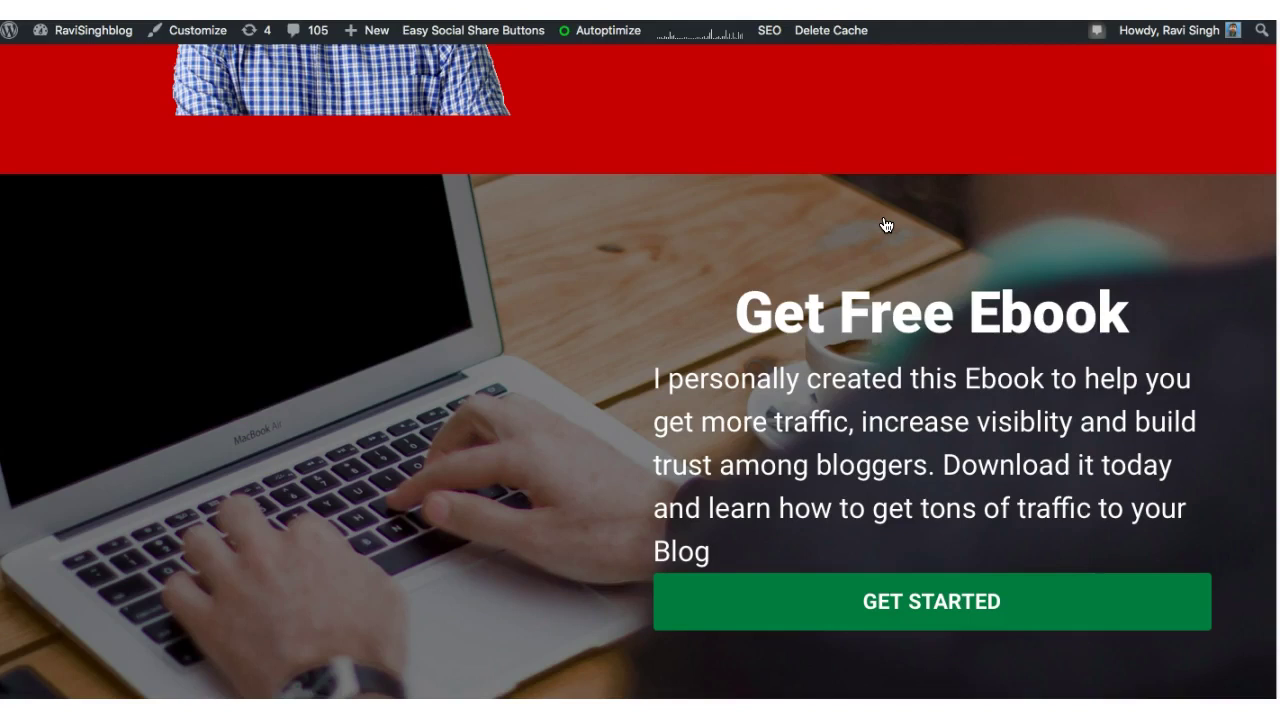
pyautogui.click(892, 221)
pyautogui.scroll(5, 640, 372)
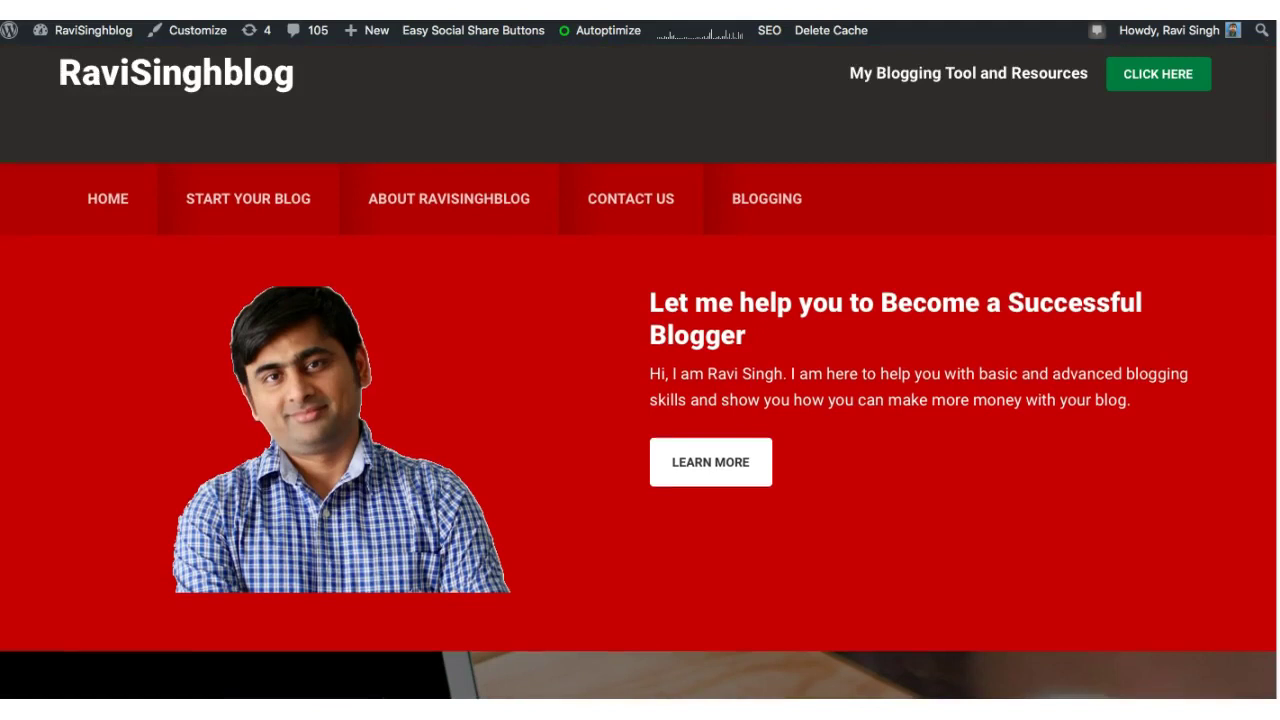